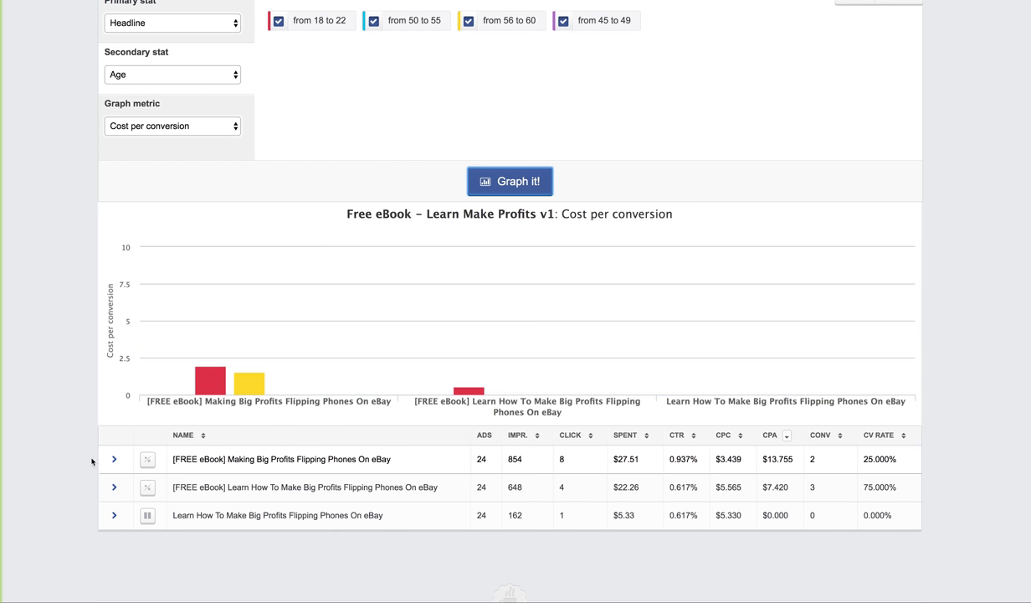
Expand the two [FREE eBook] headlines and examine their results by age group, including the 45 to 49 rows.
click(112, 477)
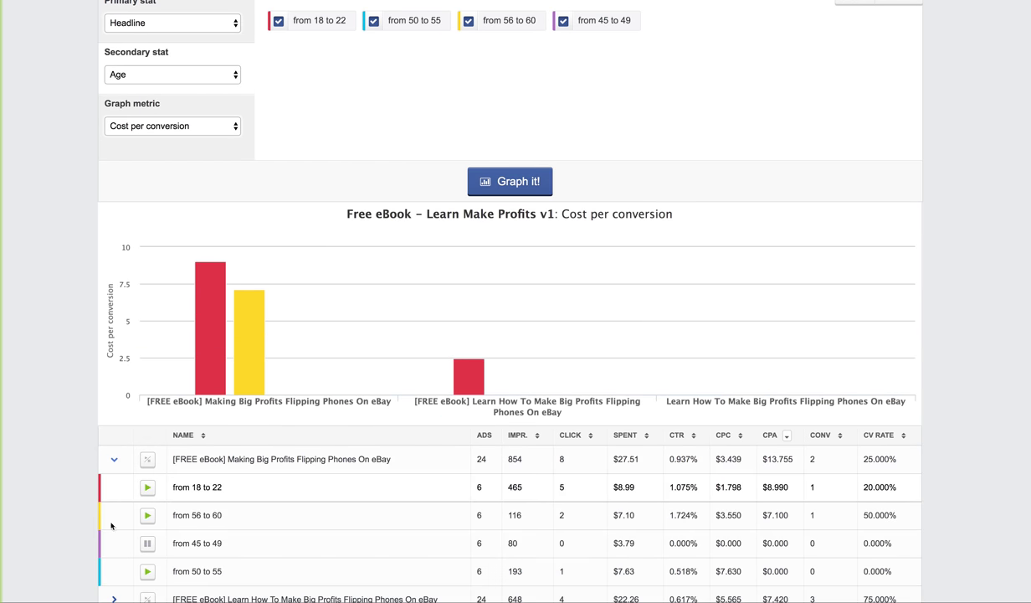
scroll(88, 519, down, 3)
click(114, 476)
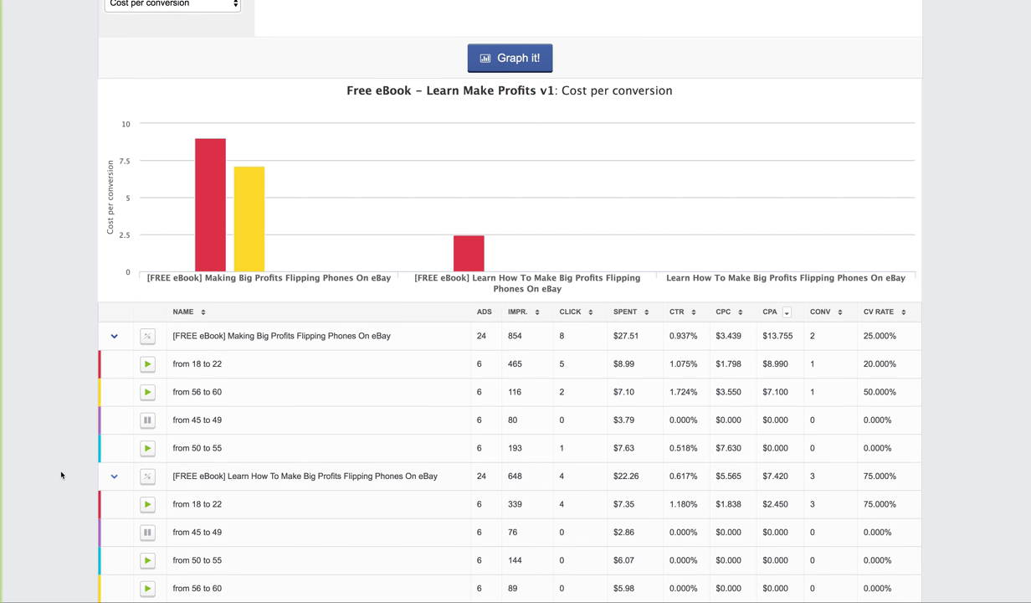
scroll(67, 477, down, 2)
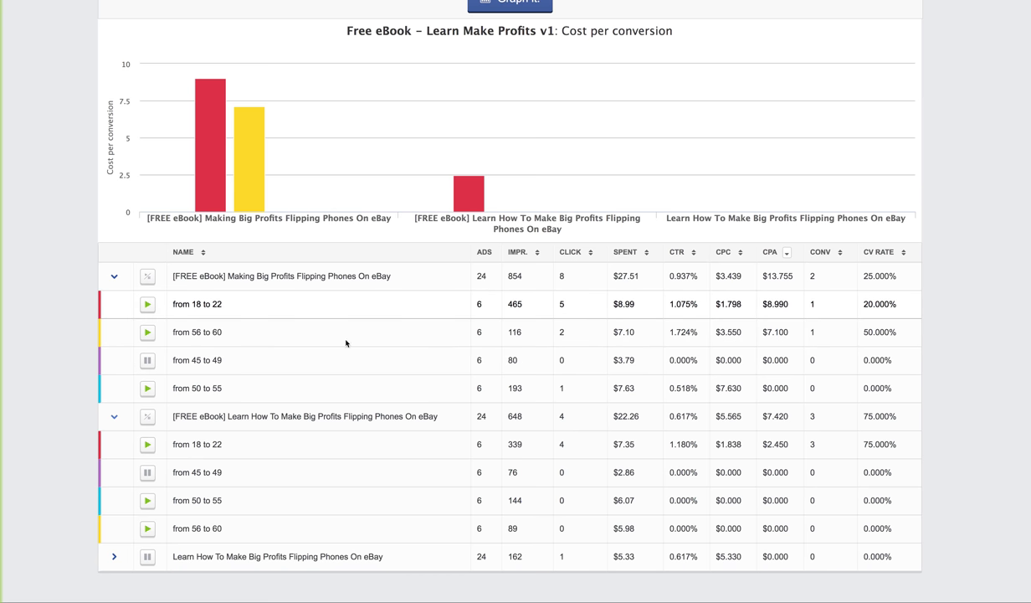
drag(225, 361, 176, 360)
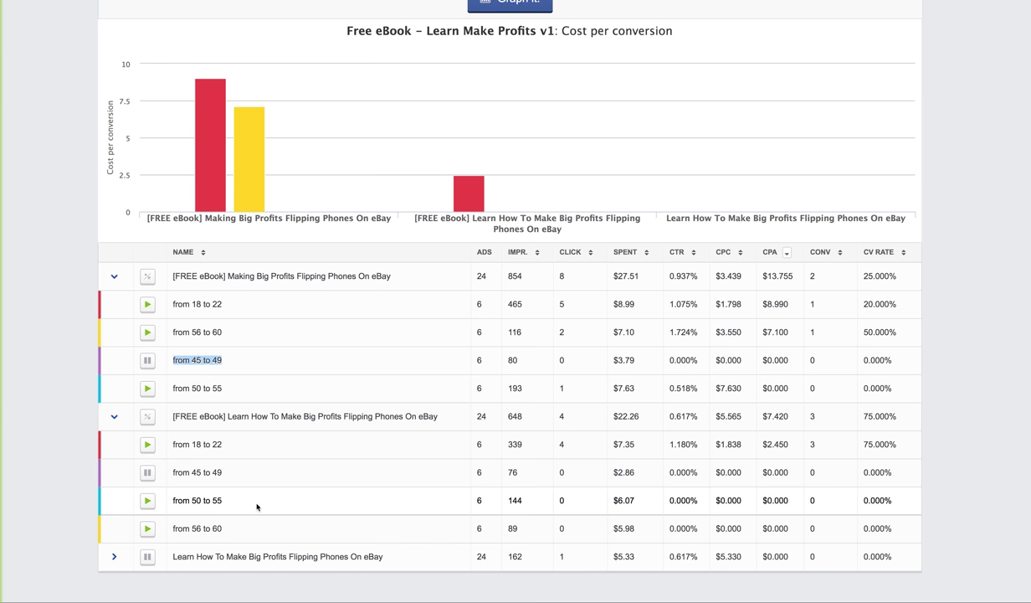
click(225, 469)
mouse_move(226, 469)
mouse_down()
mouse_move(145, 472)
mouse_move(226, 471)
mouse_up()
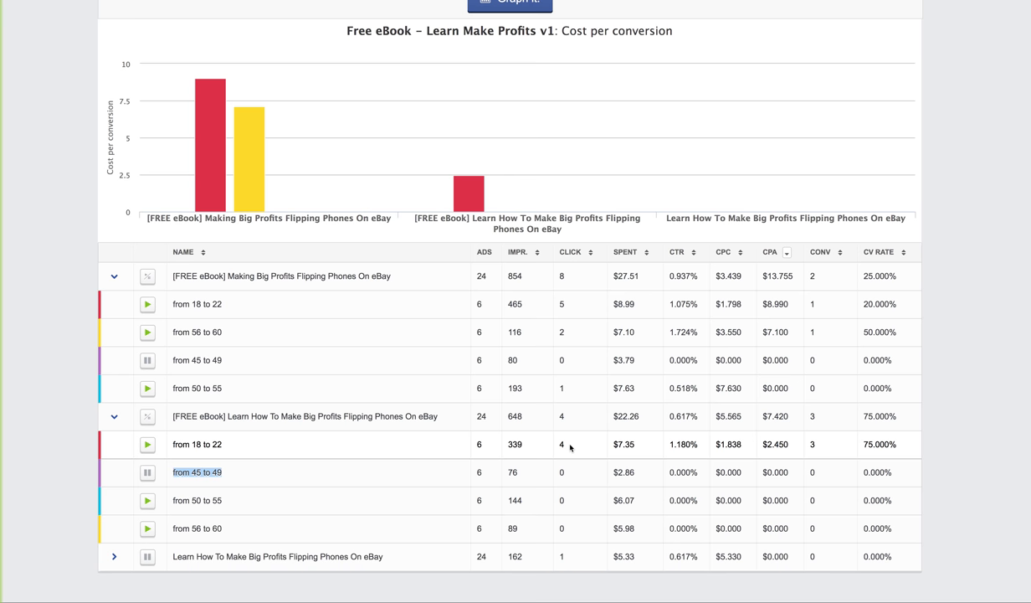
scroll(570, 448, up, 5)
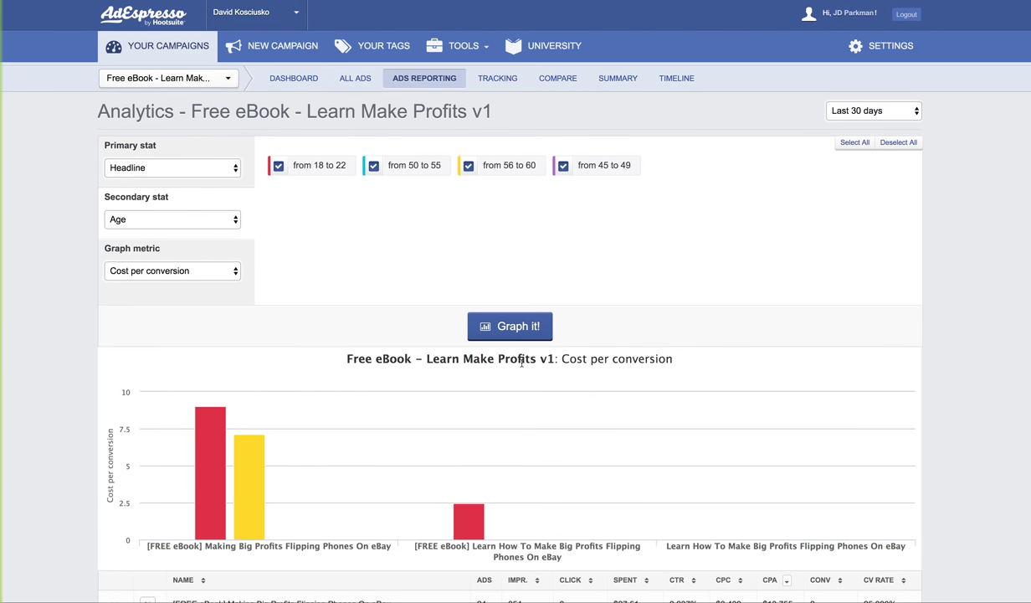
scroll(557, 379, down, 5)
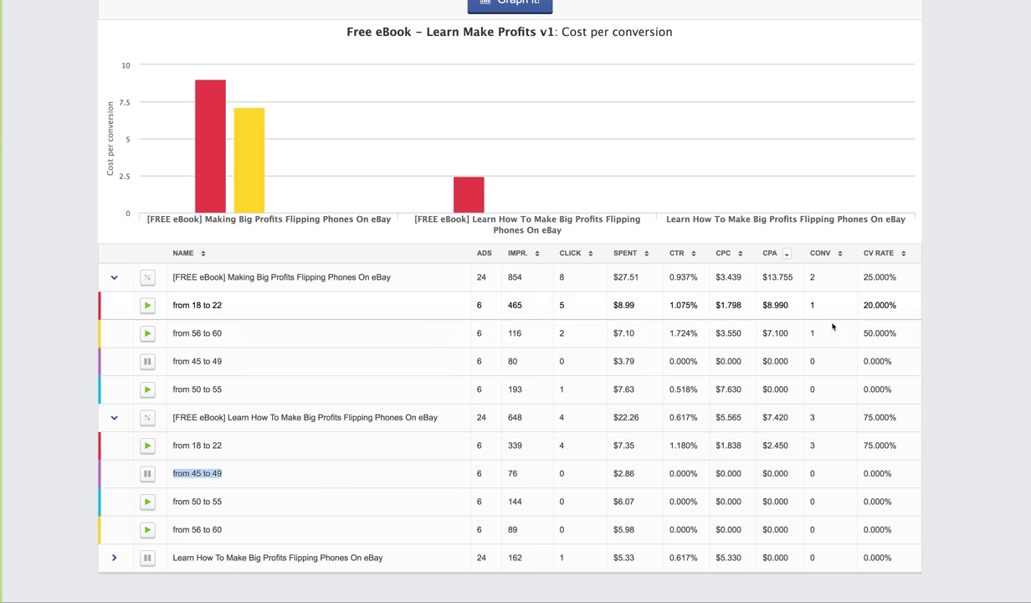
Collapse both expanded headlines and clear the secondary stat so the report uses only the primary stat.
click(116, 278)
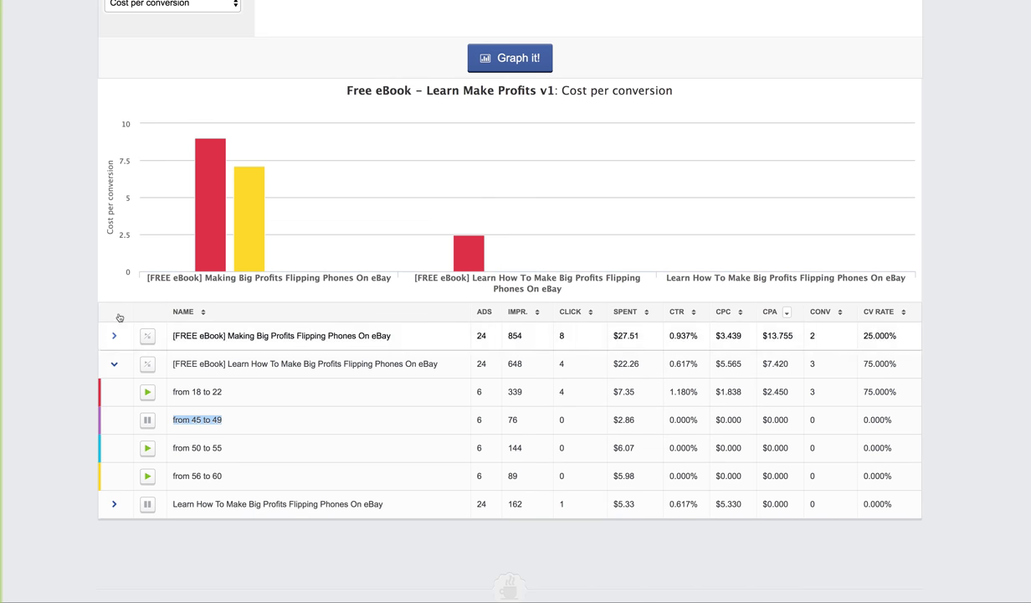
click(114, 366)
scroll(77, 274, up, 2)
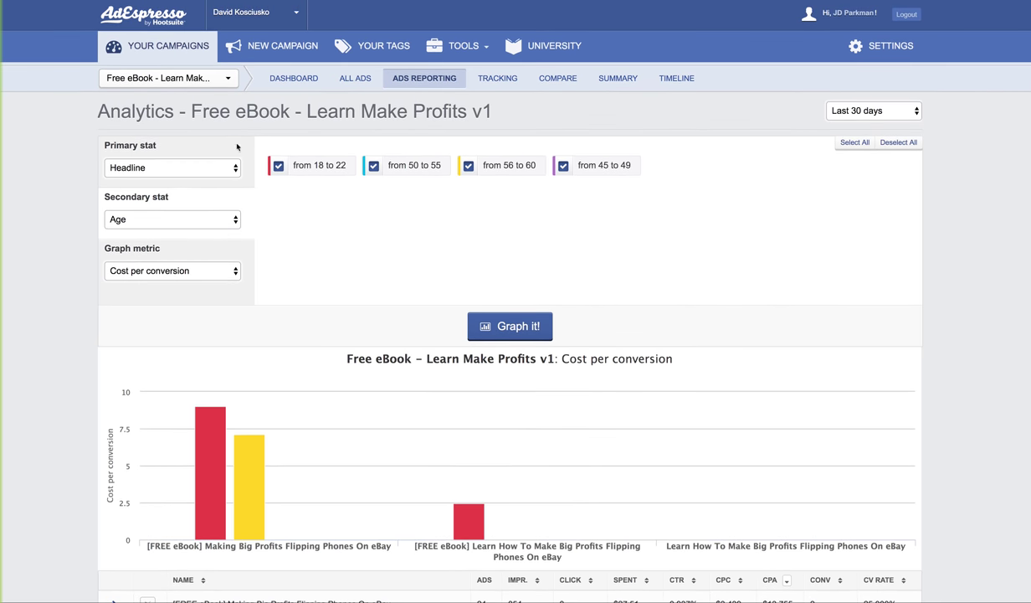
click(226, 223)
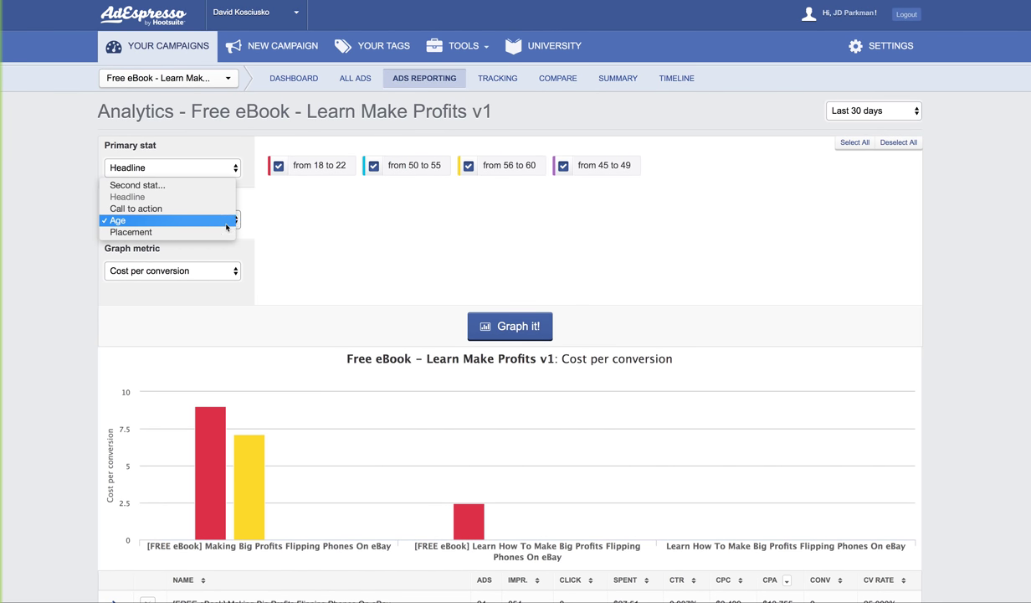
click(137, 185)
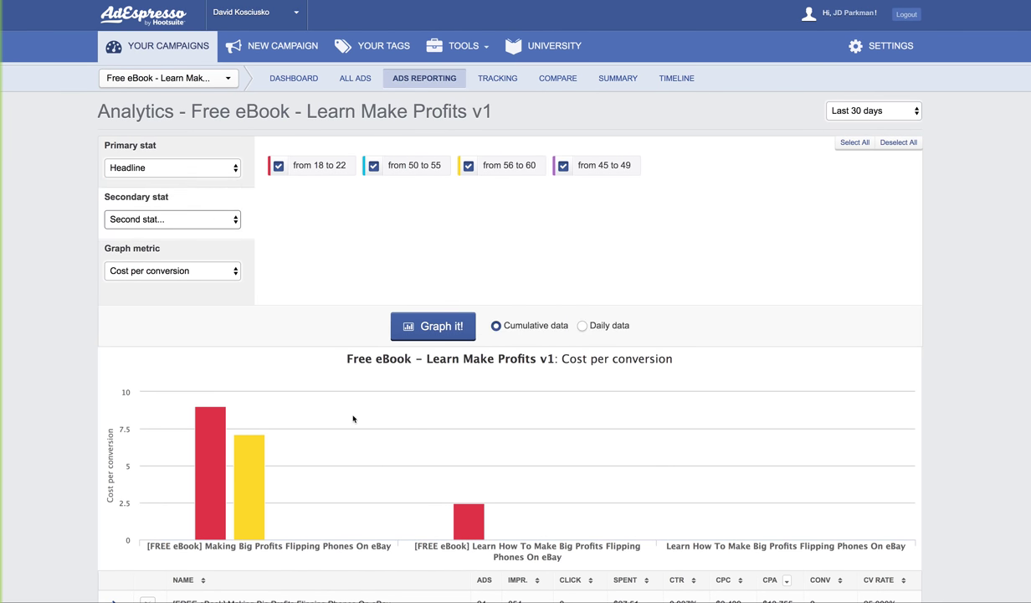
Pause all ads using the headline "[FREE eBook] Making Big Profits Flipping Phones On eBay".
scroll(353, 419, down, 3)
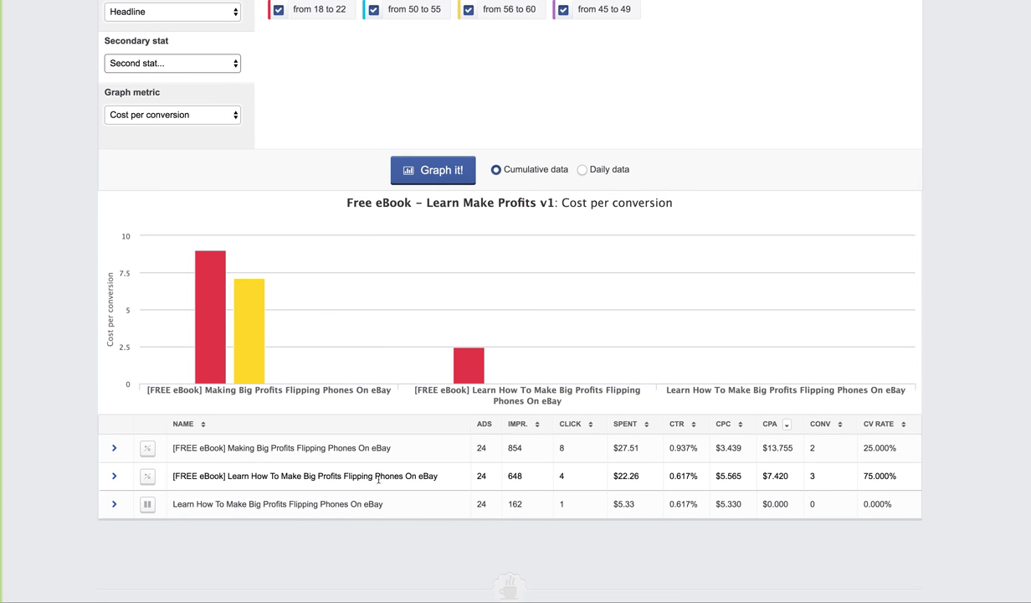
click(149, 453)
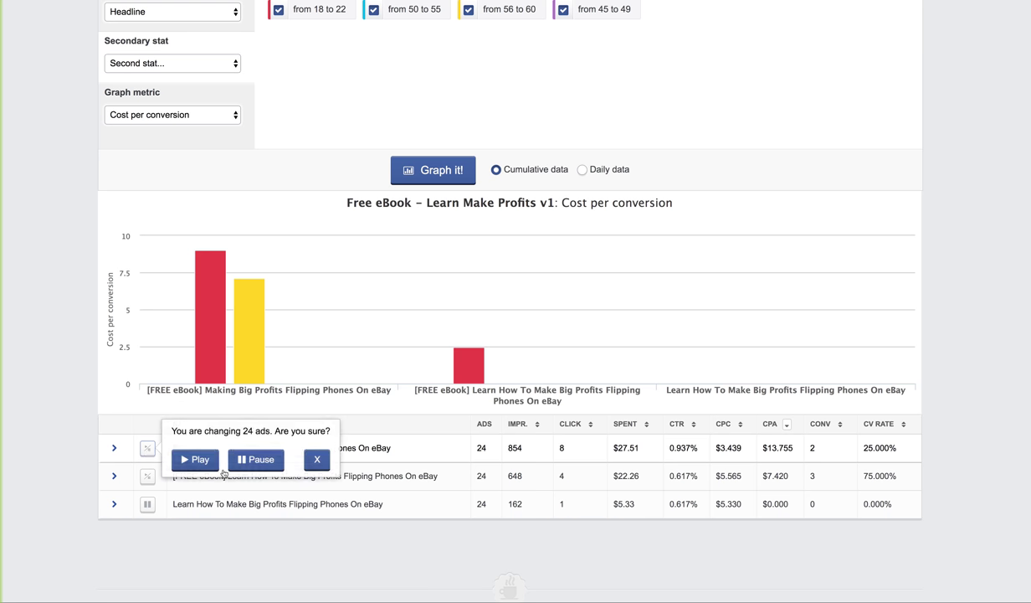
click(238, 457)
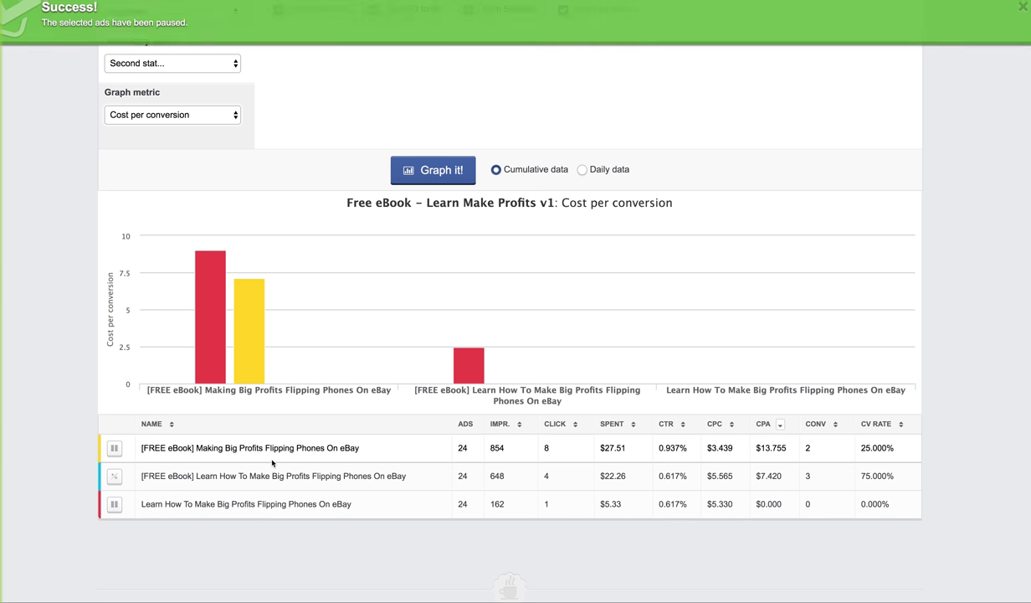
Change the primary stat to Call to action and regenerate the cost per conversion graph.
scroll(231, 467, up, 3)
click(195, 141)
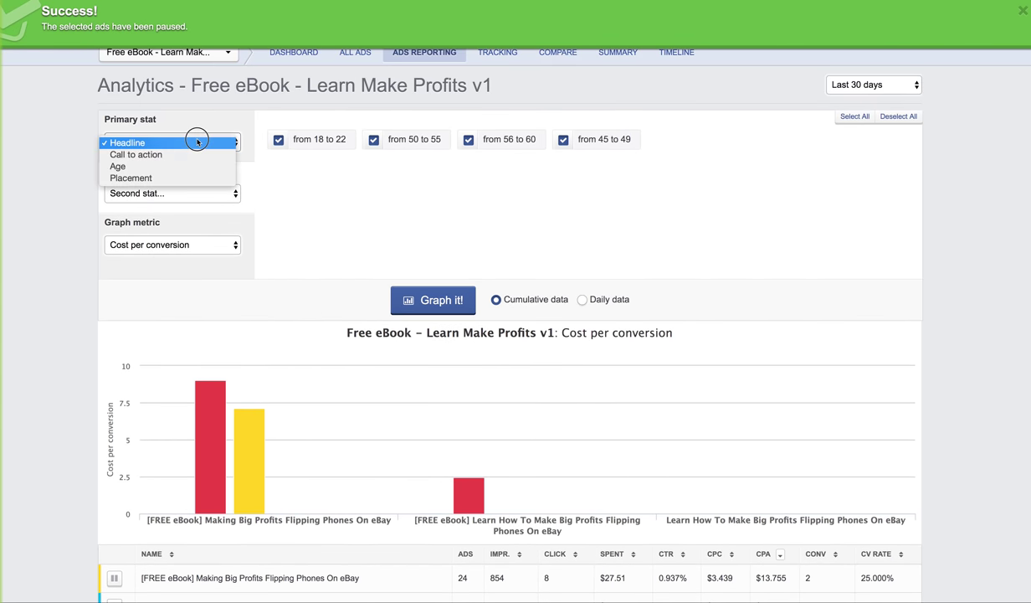
key(Escape)
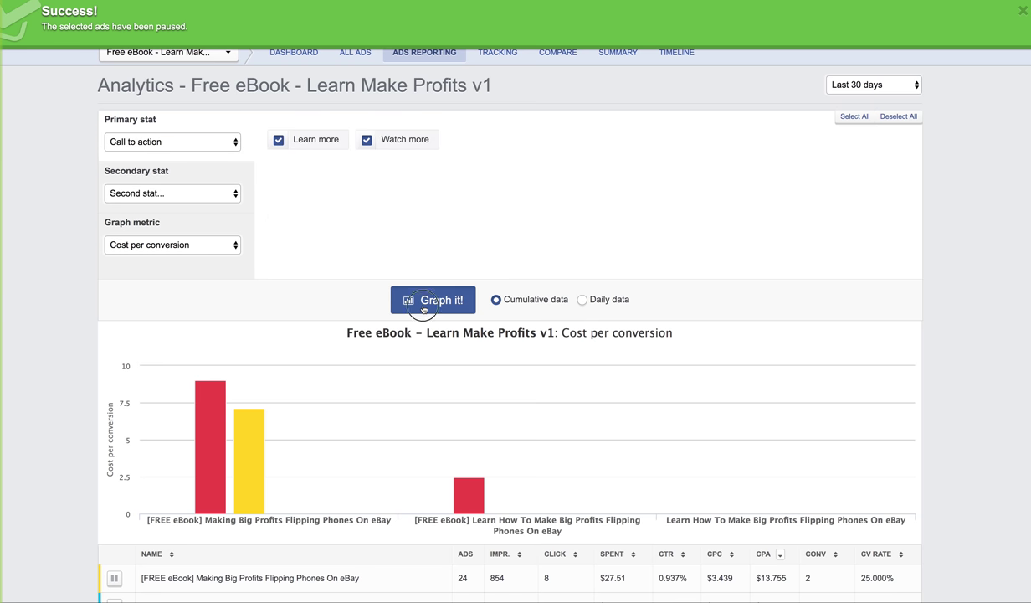
click(412, 310)
scroll(78, 290, down, 3)
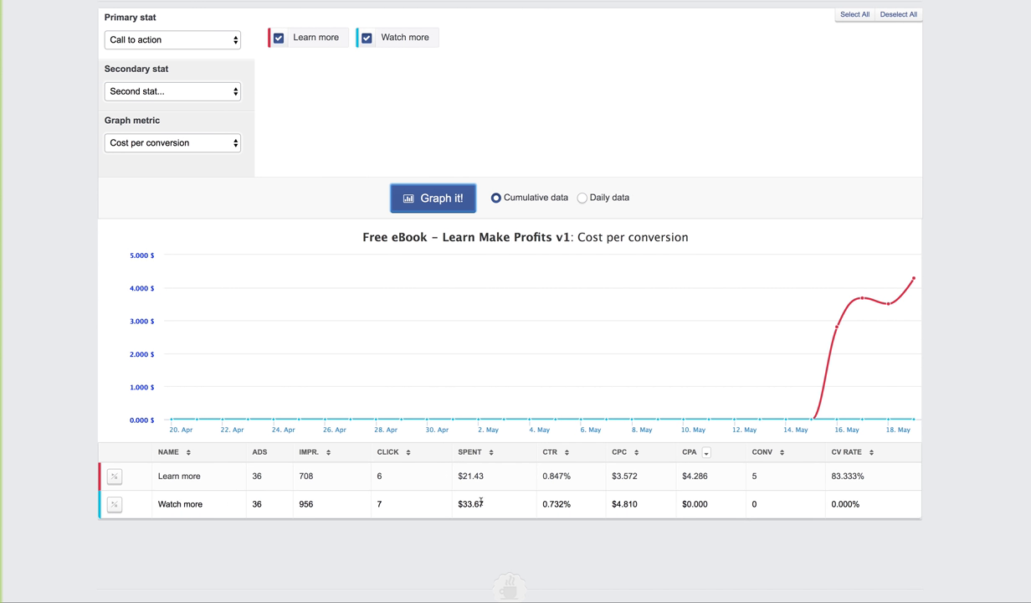
Check the figures in the Watch more row and pause all ads with that call to action.
drag(759, 503, 295, 509)
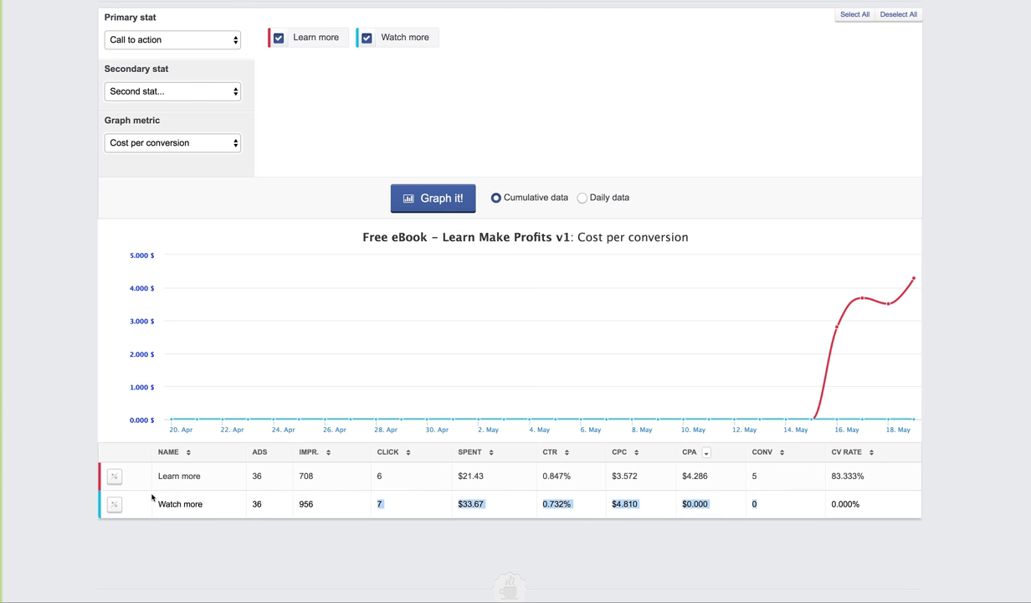
click(114, 504)
click(220, 518)
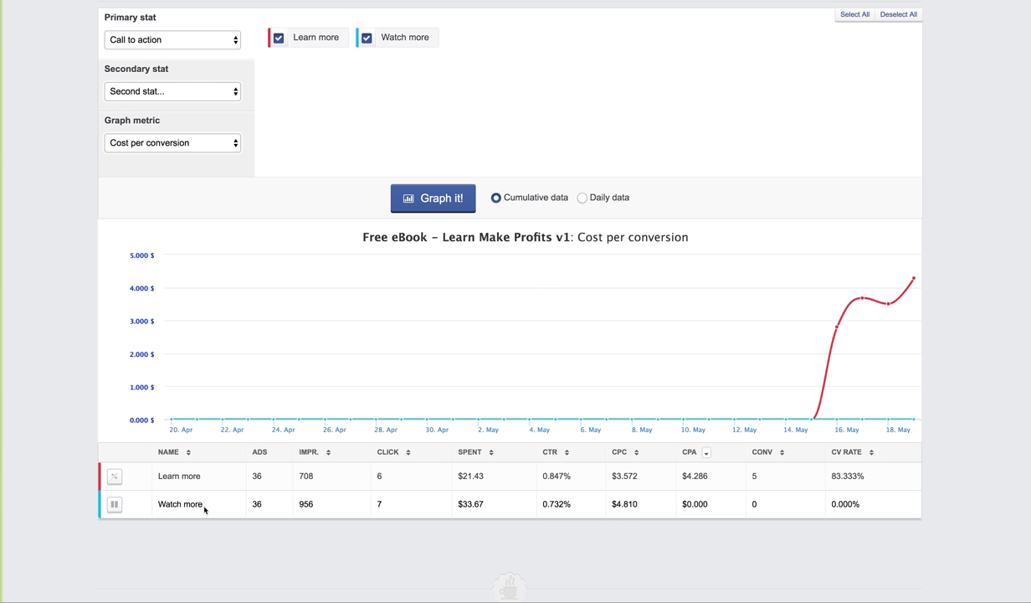
Examine the Learn more and Watch more calls to action in the cost per conversion graph and results table.
triple_click(158, 505)
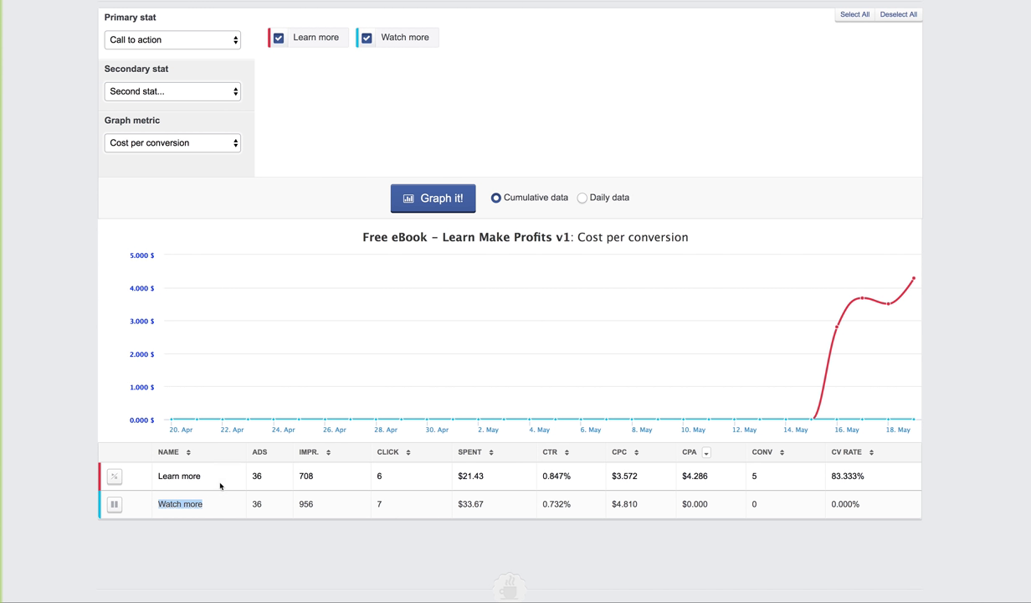
scroll(220, 486, up, 3)
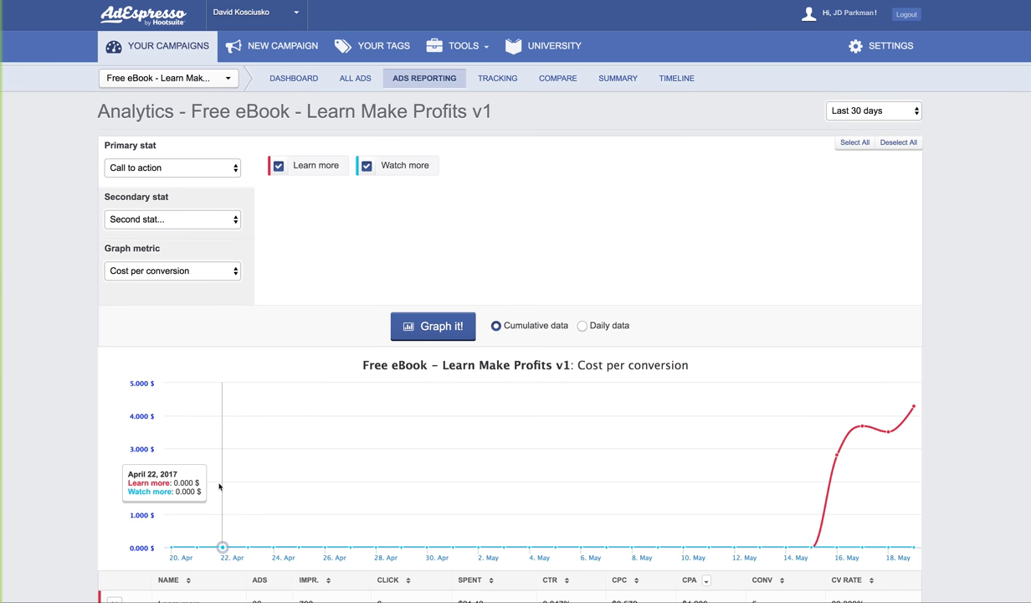
scroll(220, 485, down, 2)
scroll(220, 485, down, 1)
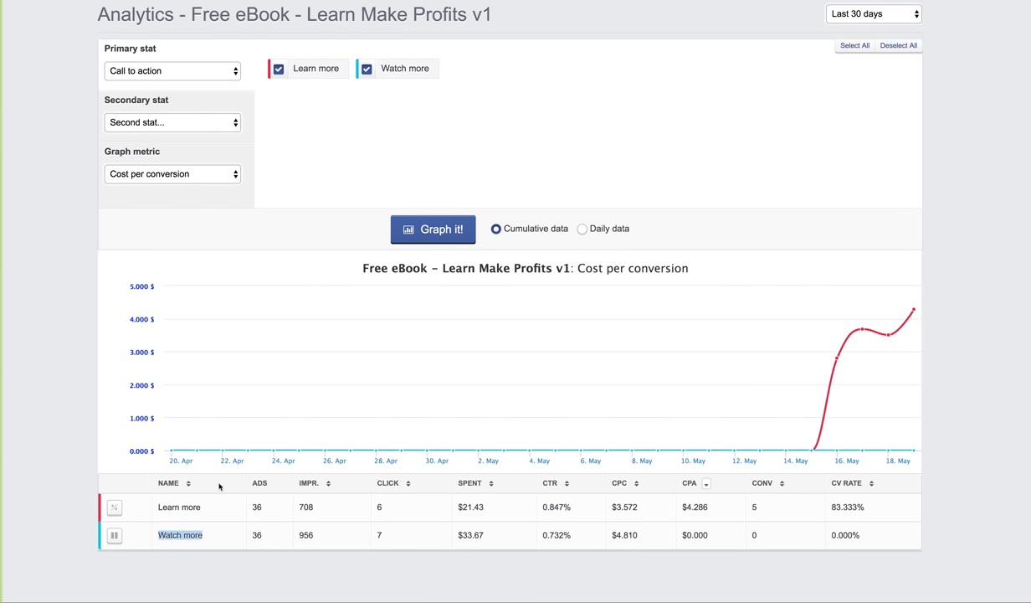
scroll(220, 486, up, 2)
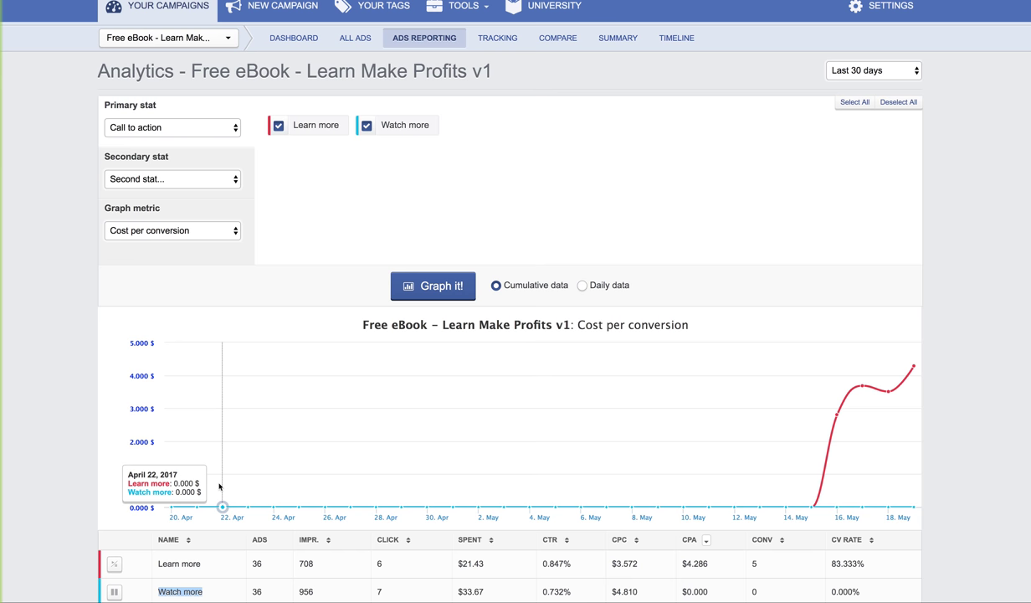
scroll(220, 486, down, 2)
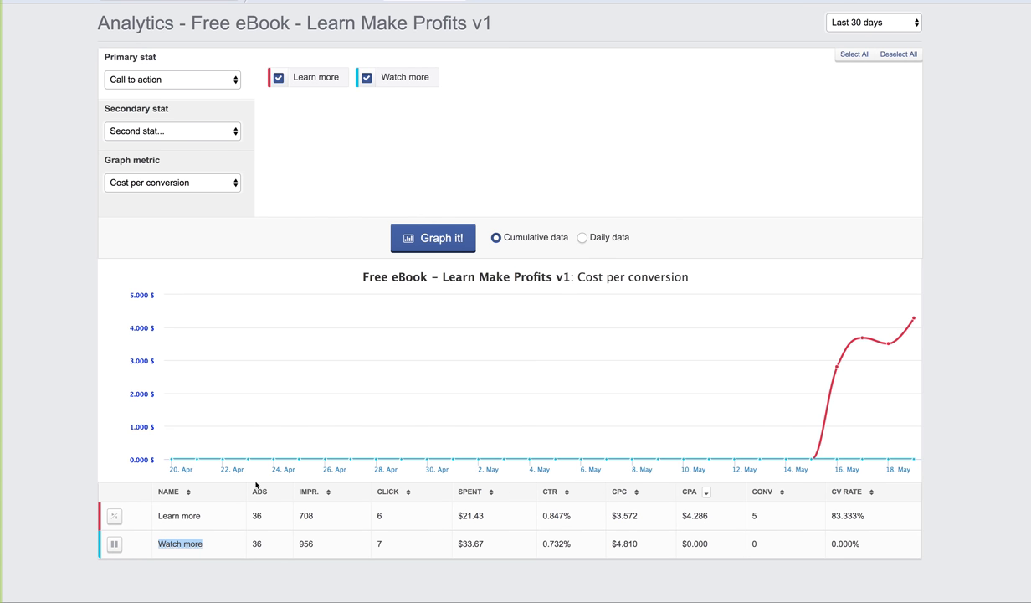
mouse_move(915, 338)
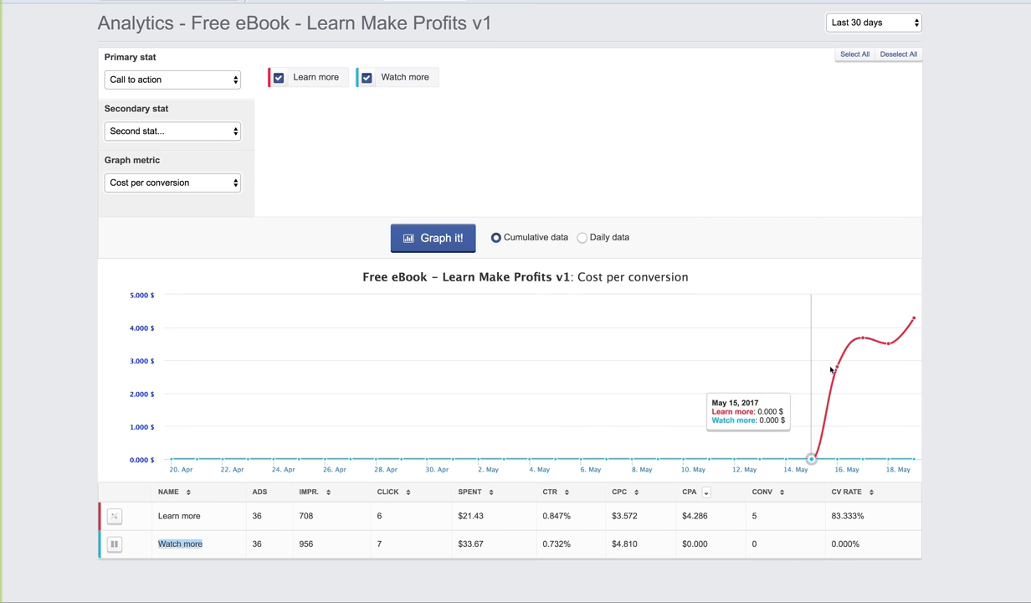
Graph the calls to action by cost per click instead.
click(237, 193)
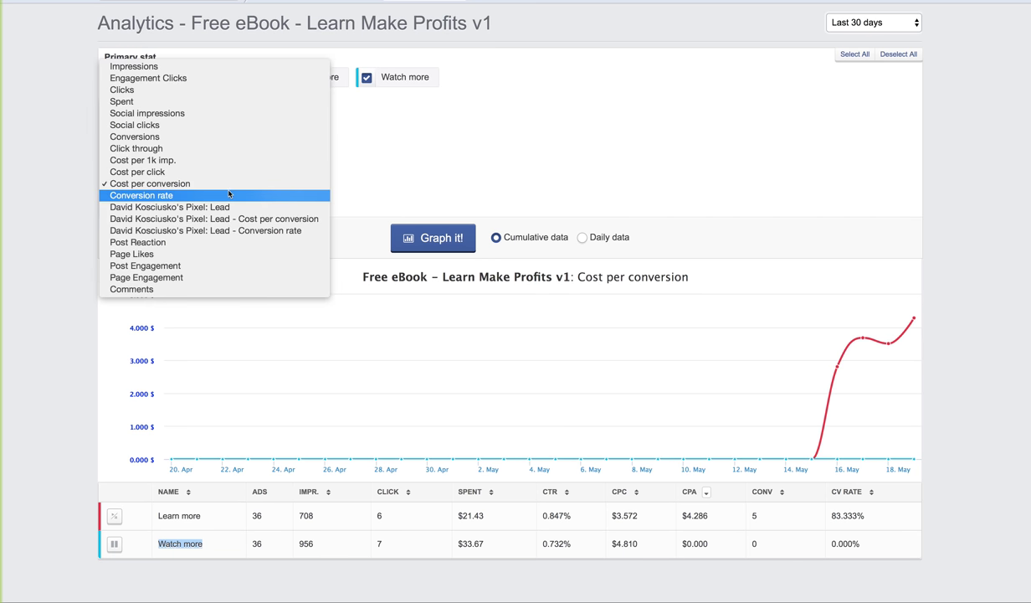
click(222, 168)
click(439, 244)
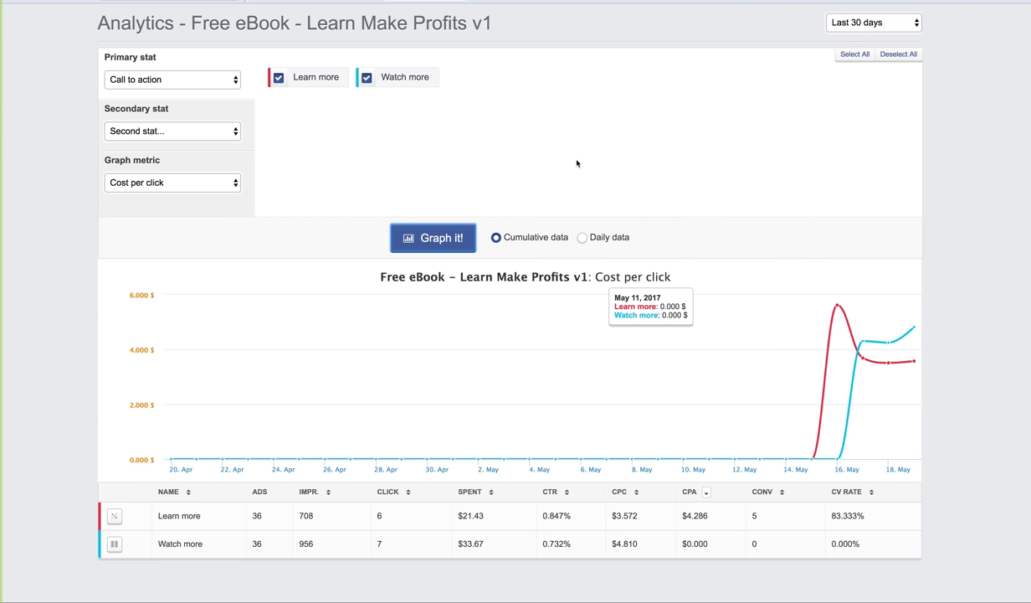
Graph cost per click by Age and check the 56 to 60 group's CPC and the 18 to 22 group's clicks.
click(232, 81)
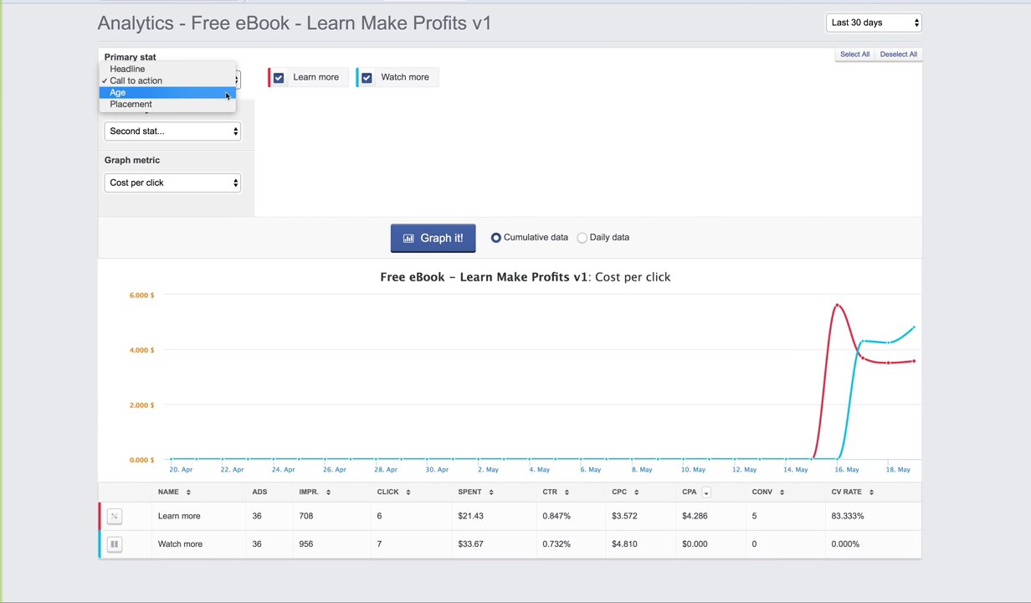
click(234, 92)
click(428, 231)
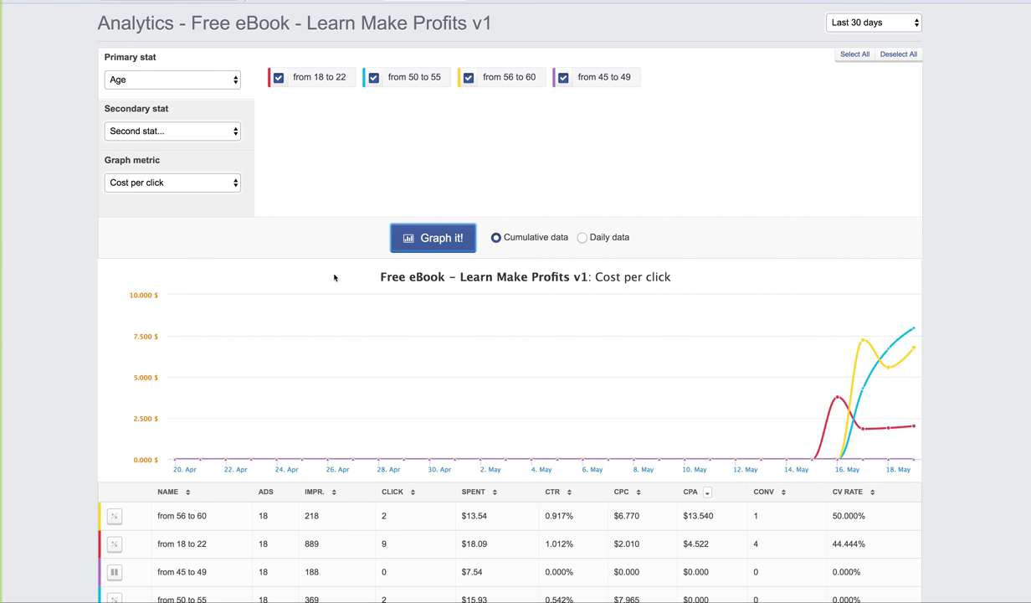
scroll(324, 268, down, 1)
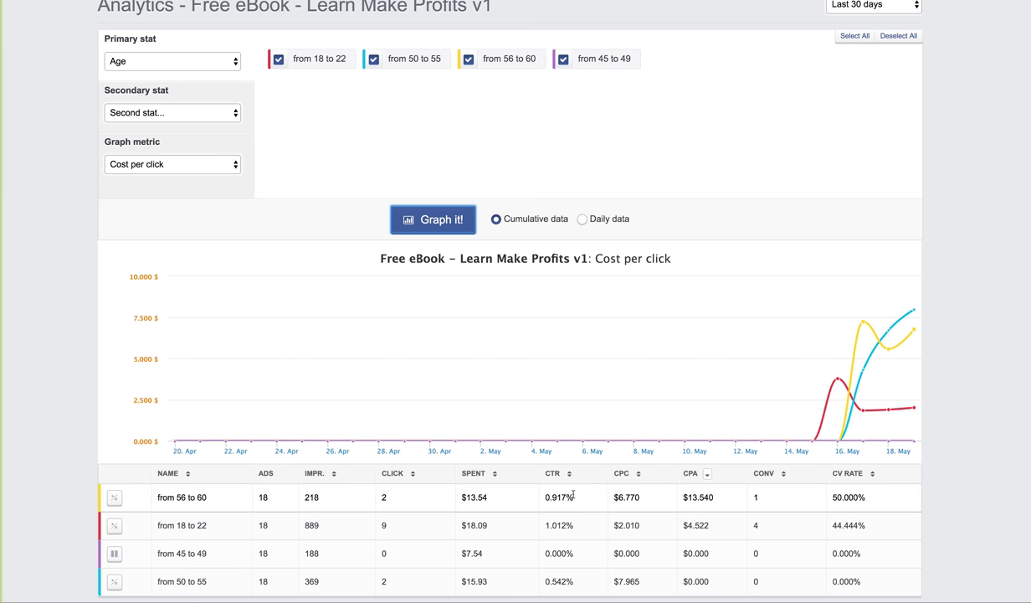
drag(640, 497, 611, 497)
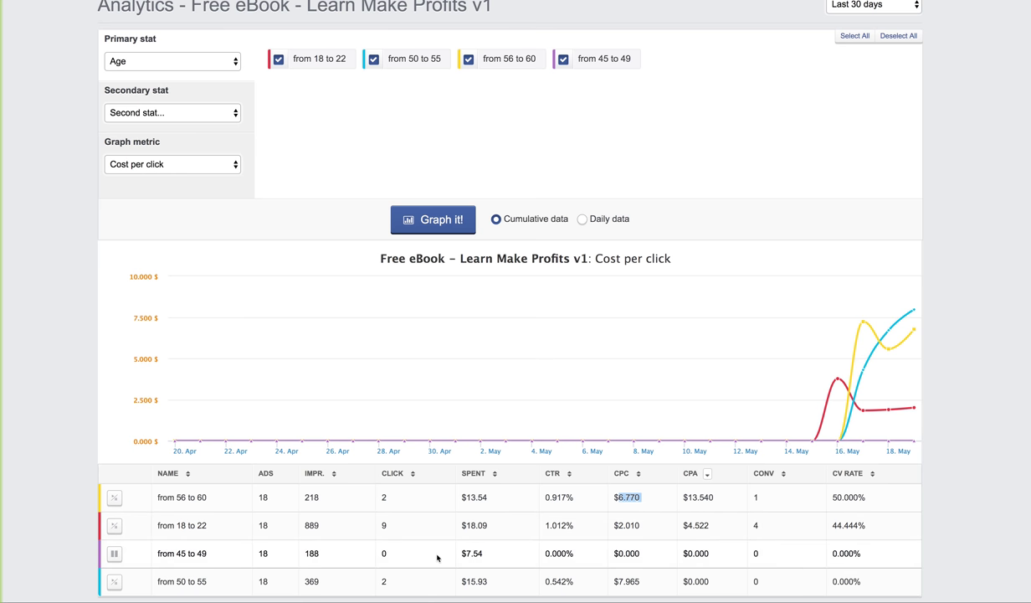
drag(361, 527, 381, 529)
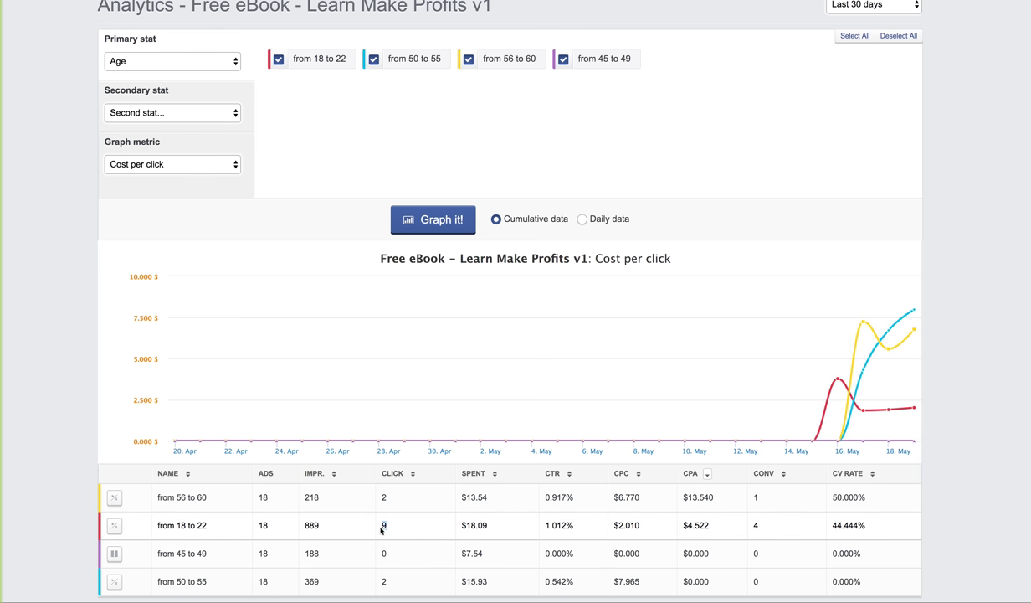
Graph the age groups by cost per conversion and inspect the latest data point, May 19, 2017.
click(221, 164)
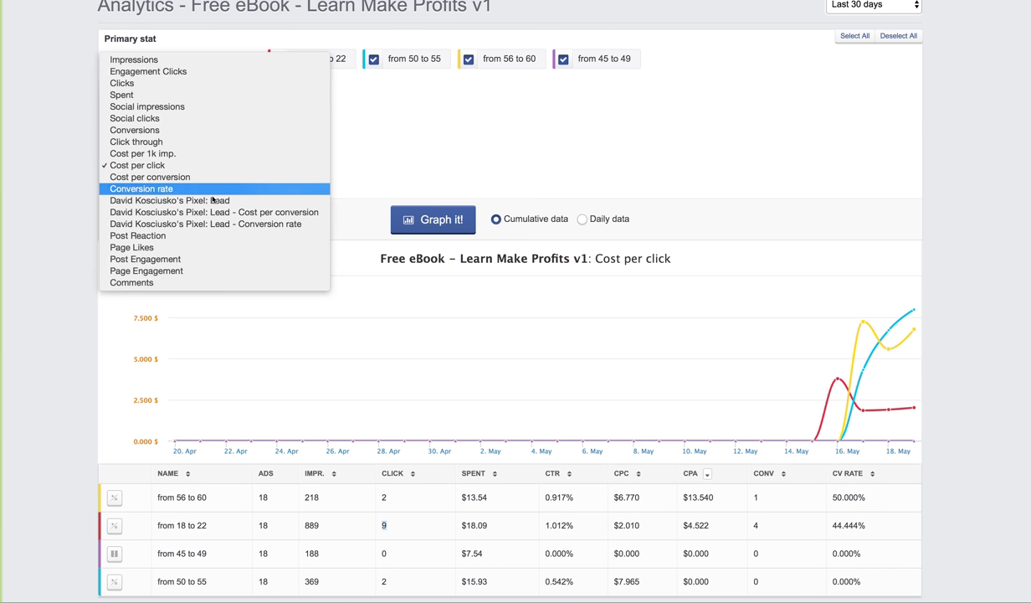
click(205, 176)
click(440, 221)
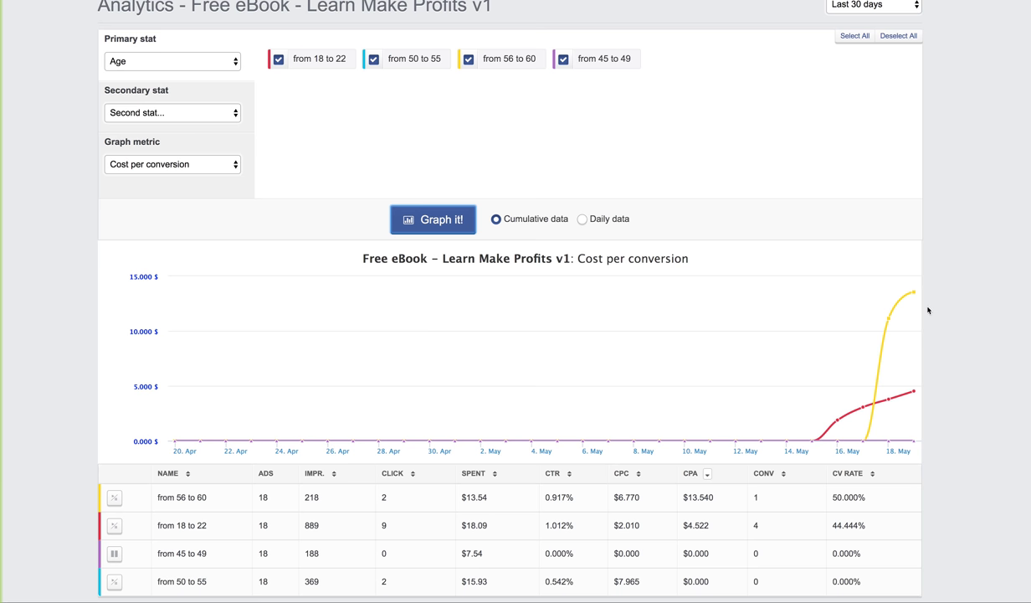
mouse_move(910, 309)
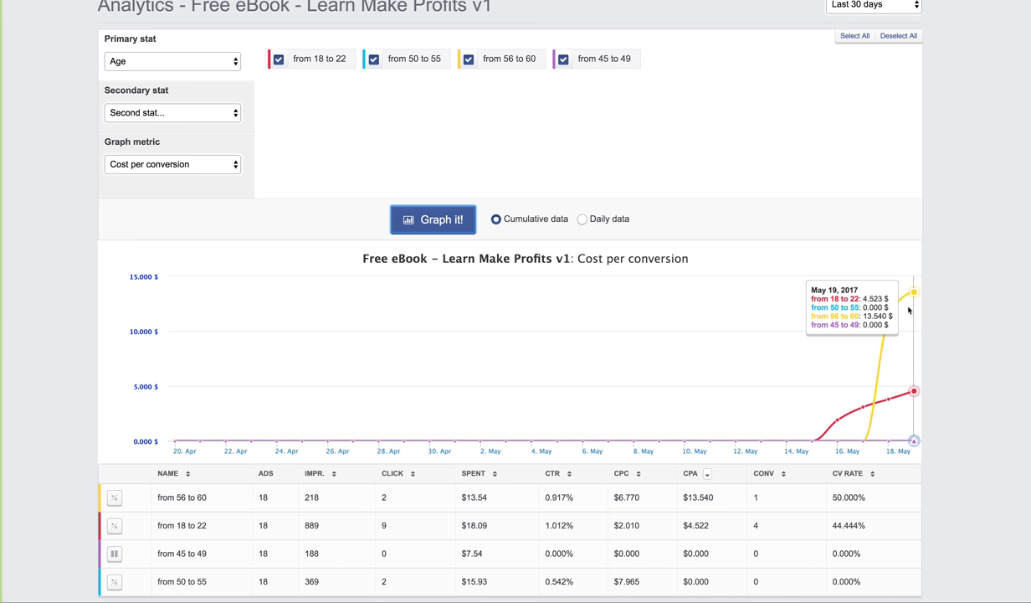
Graph the campaign's cost per conversion by Placement.
click(232, 68)
click(230, 74)
click(431, 214)
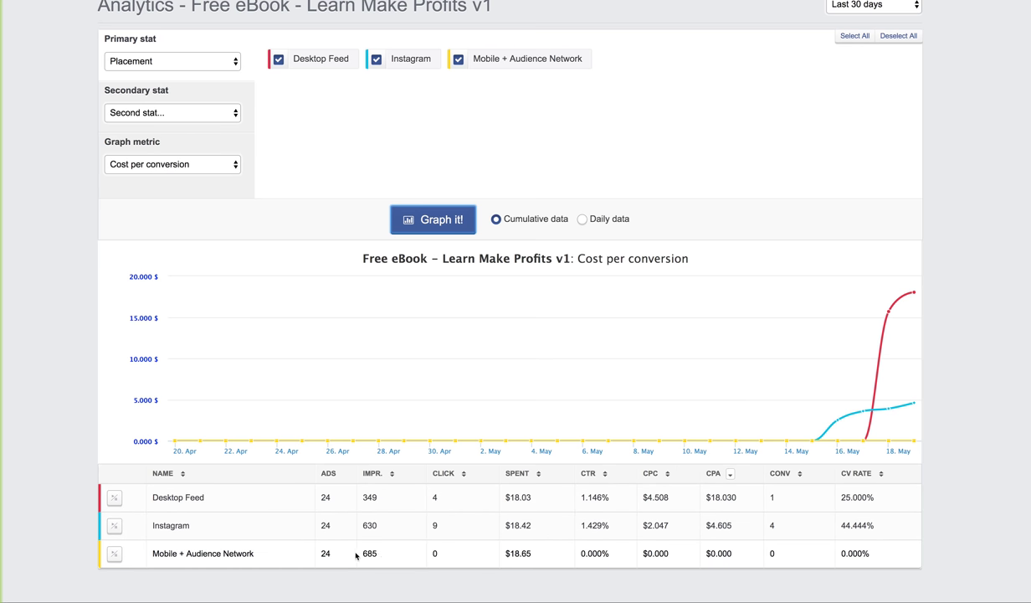
Examine the Mobile + Audience Network and Desktop Feed rows in the placement results table.
drag(452, 552, 366, 554)
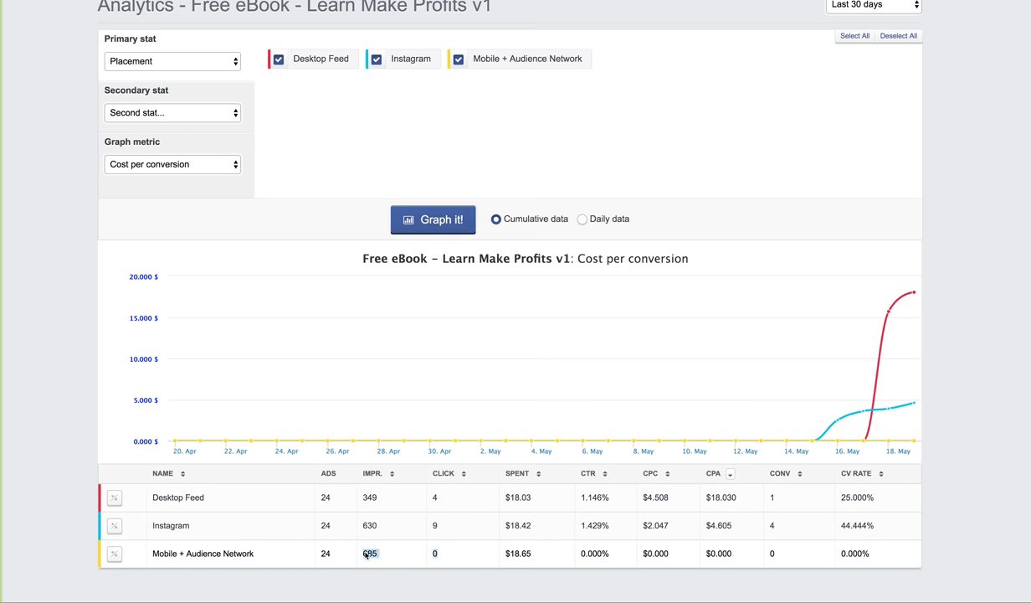
click(685, 552)
drag(685, 552, 324, 552)
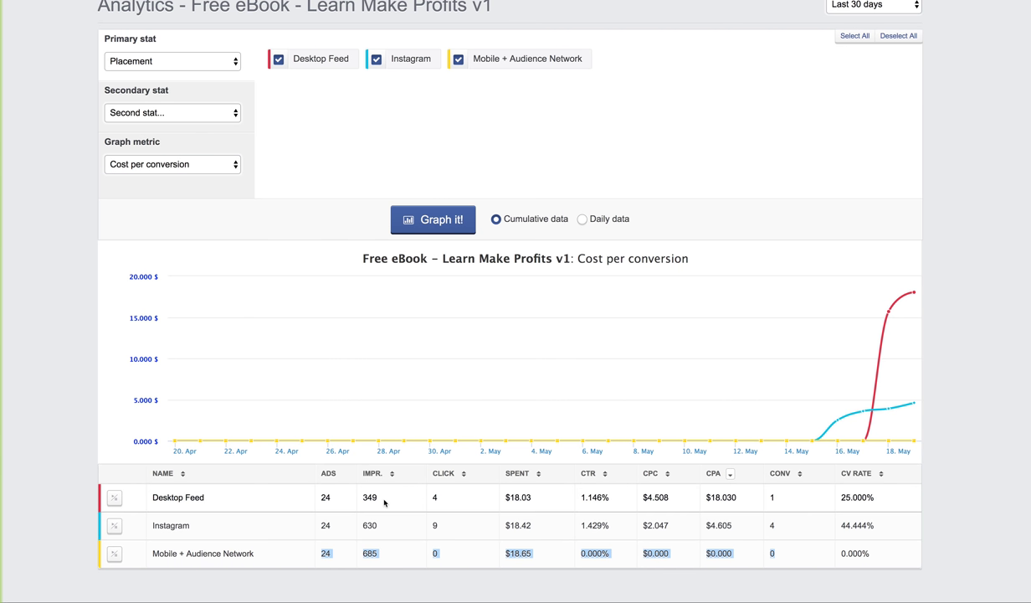
click(343, 494)
drag(343, 494, 144, 495)
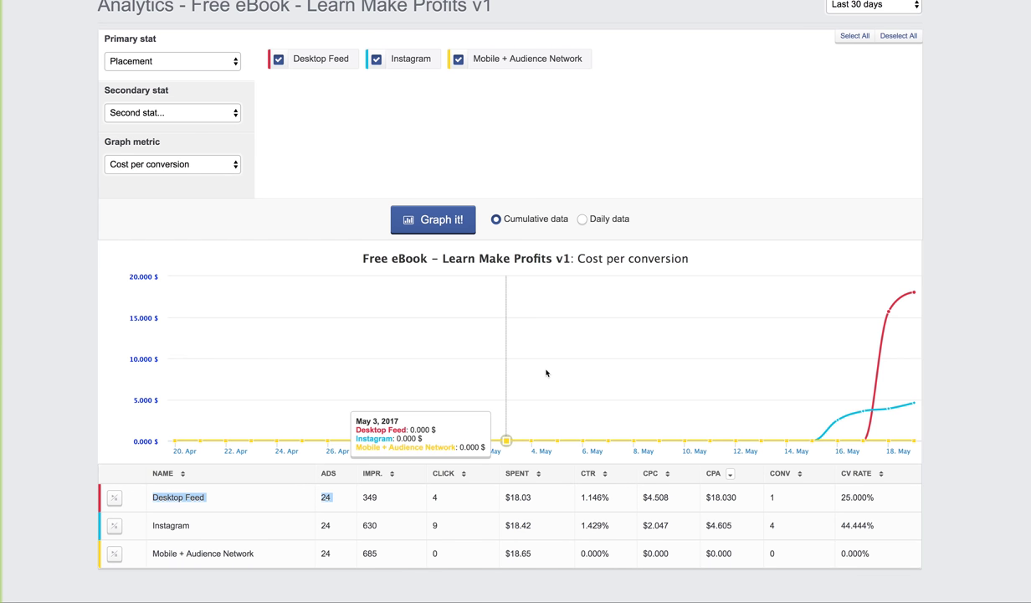
scroll(541, 368, up, 2)
click(217, 82)
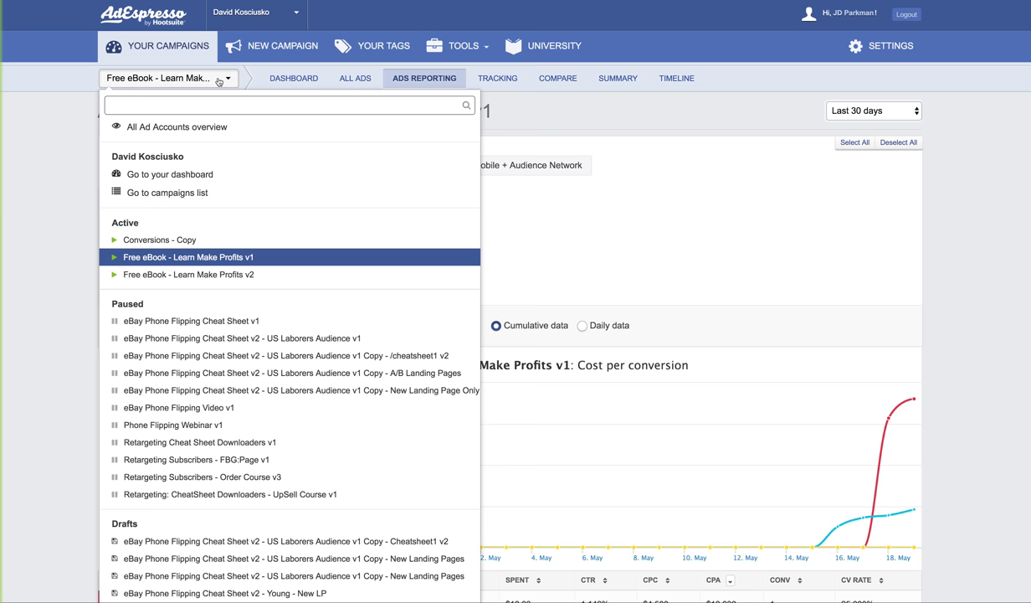
click(617, 181)
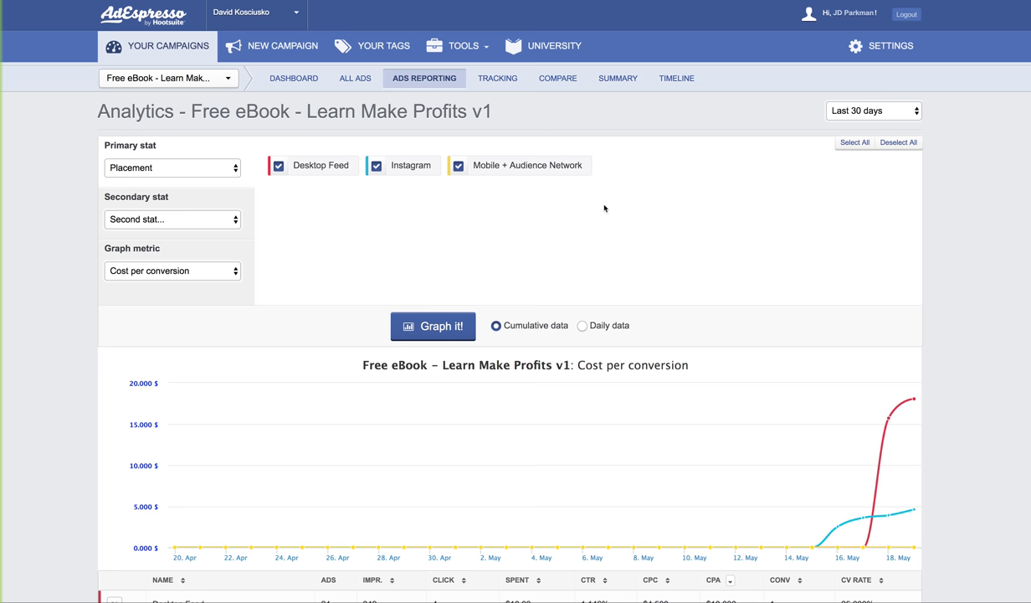
Check the Instagram placement's conversion rate and CPA in the results table.
scroll(604, 207, down, 4)
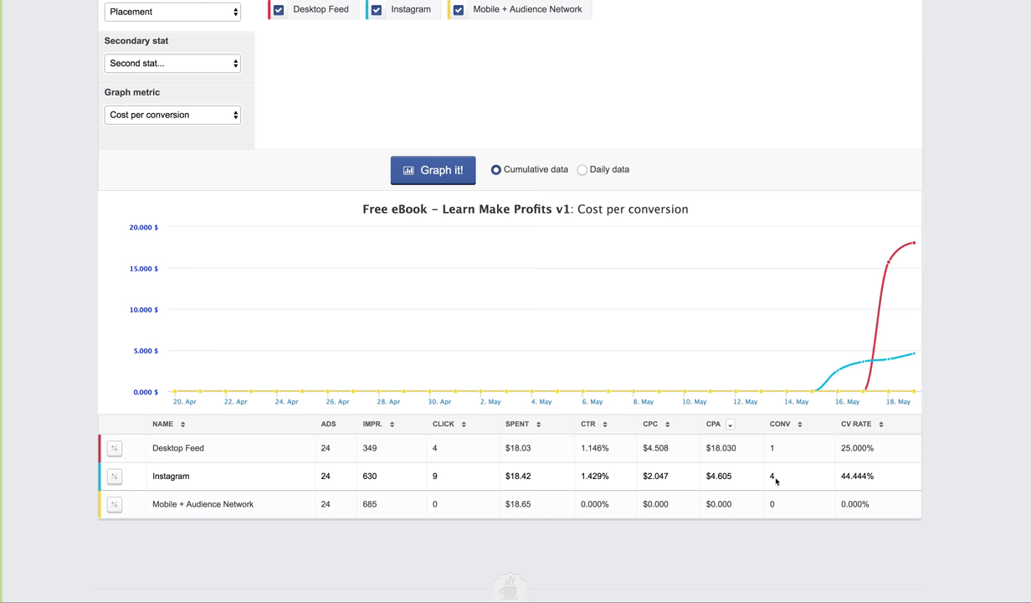
double_click(847, 476)
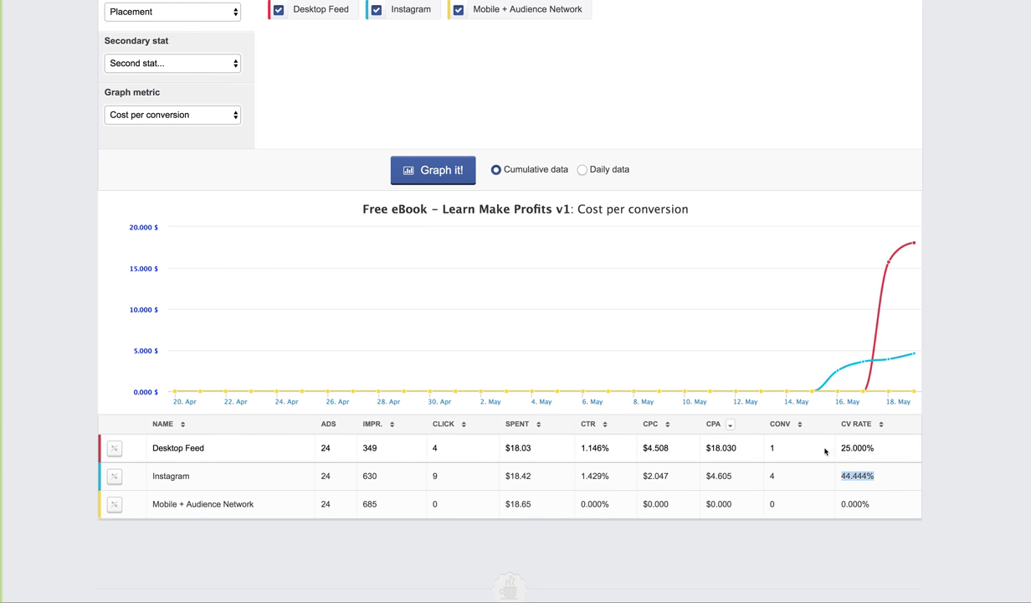
drag(736, 474, 706, 475)
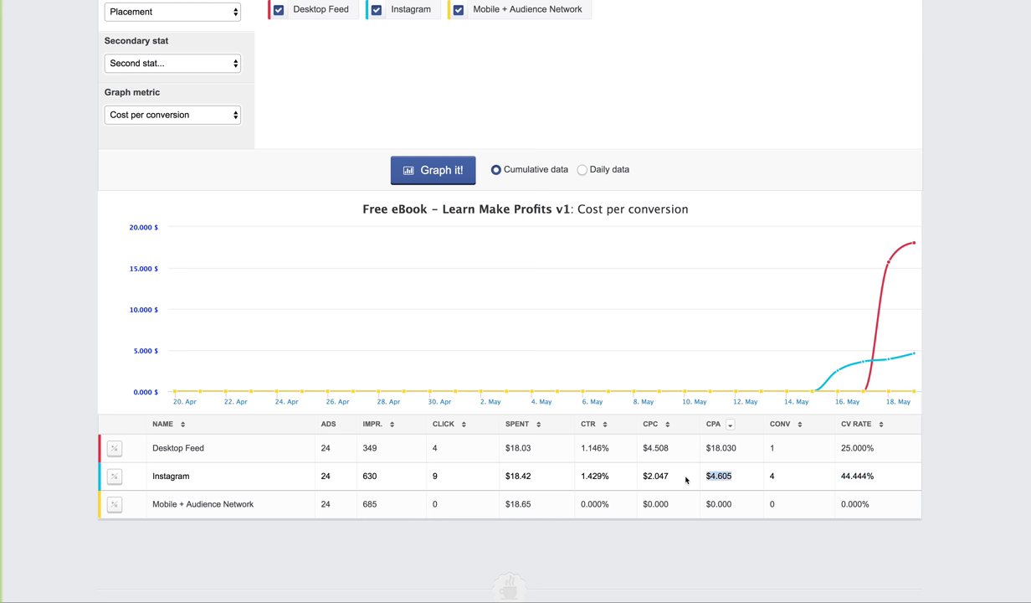
scroll(199, 96, up, 2)
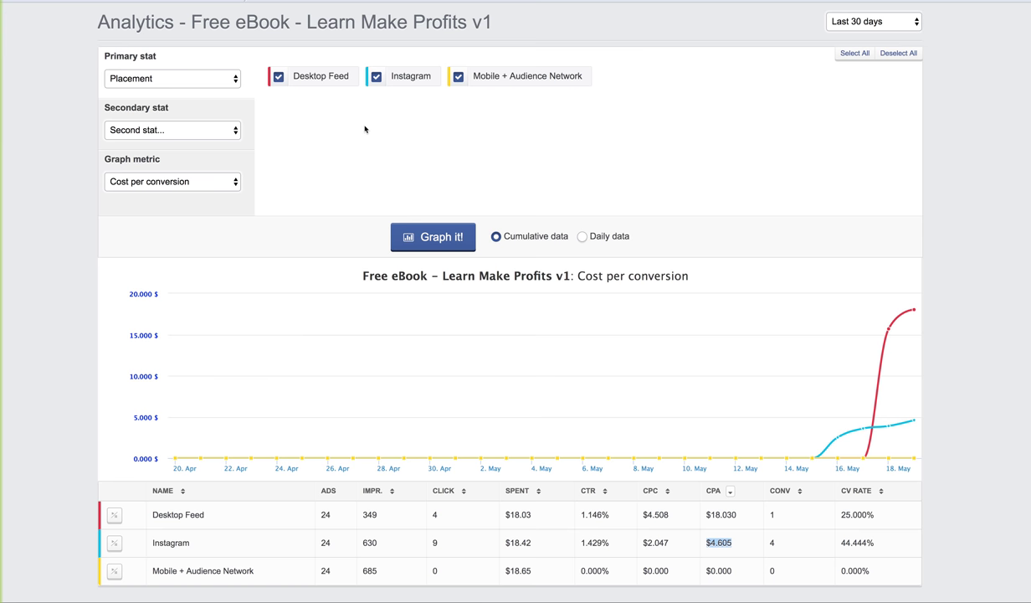
click(223, 78)
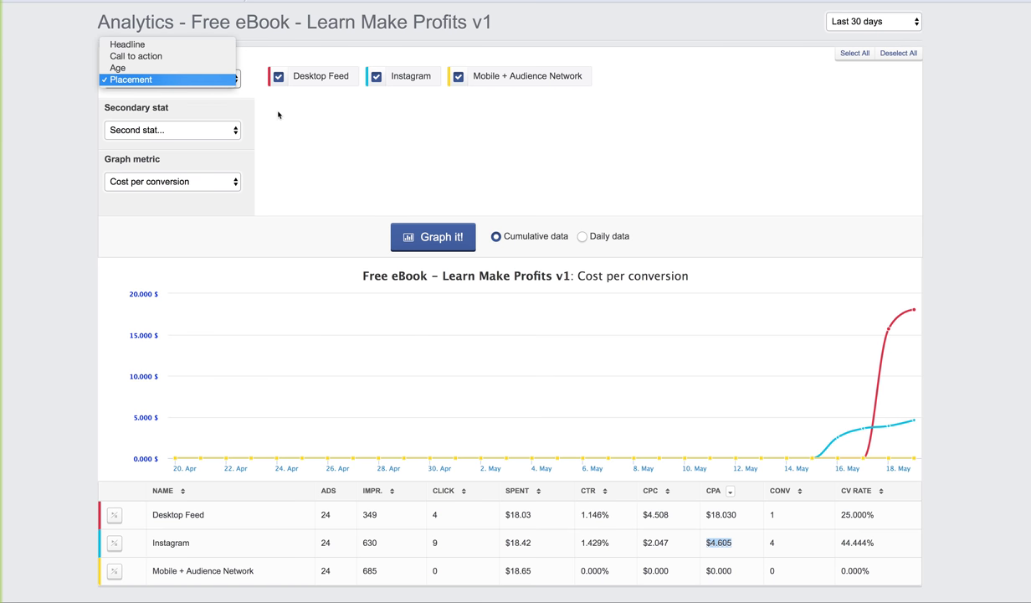
click(340, 177)
Pause all ads in the Mobile + Audience Network and Desktop Feed placements.
scroll(341, 177, down, 2)
click(114, 504)
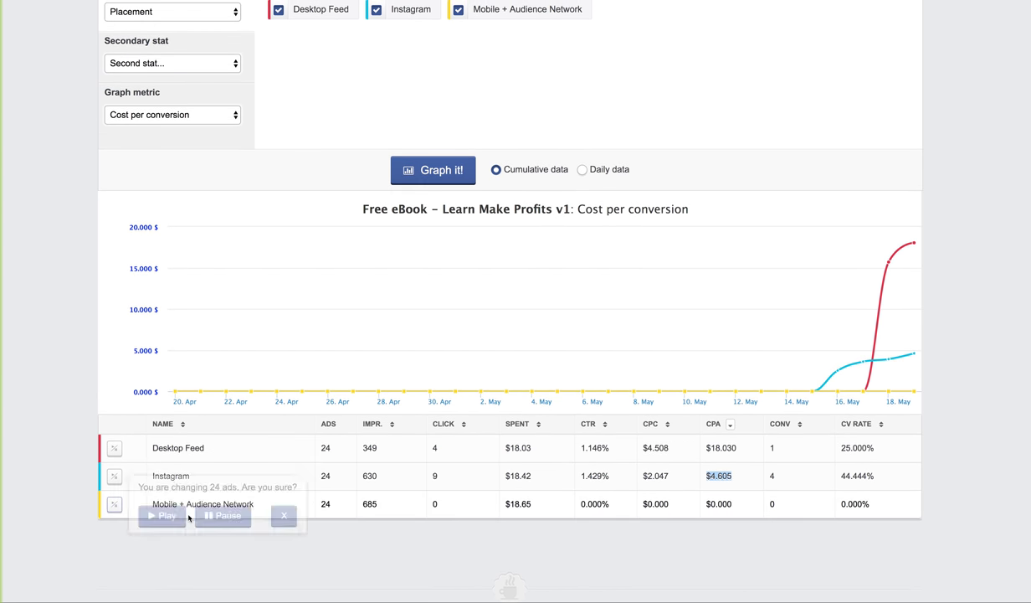
click(219, 515)
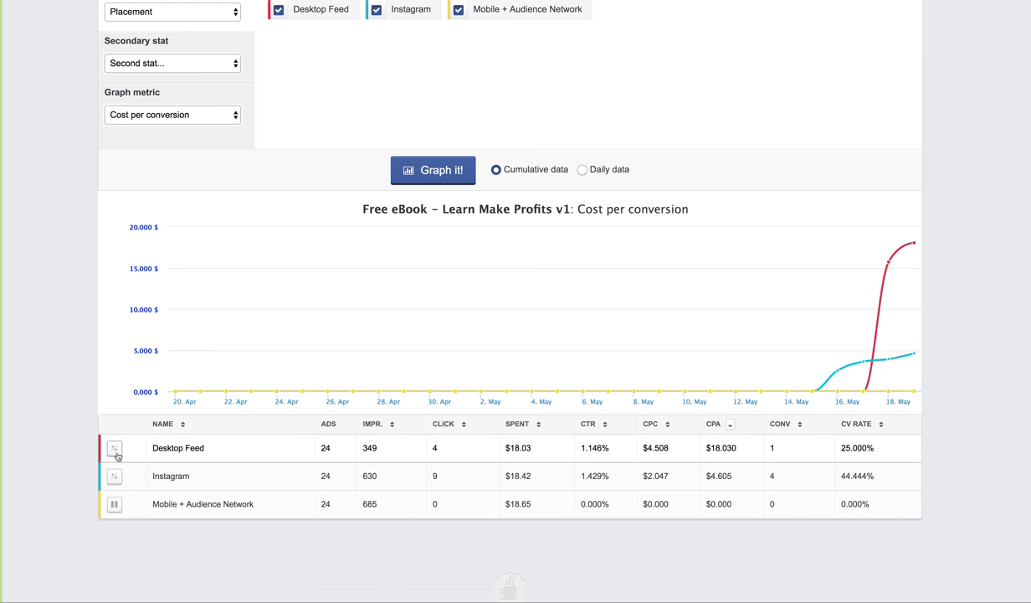
click(115, 452)
click(212, 460)
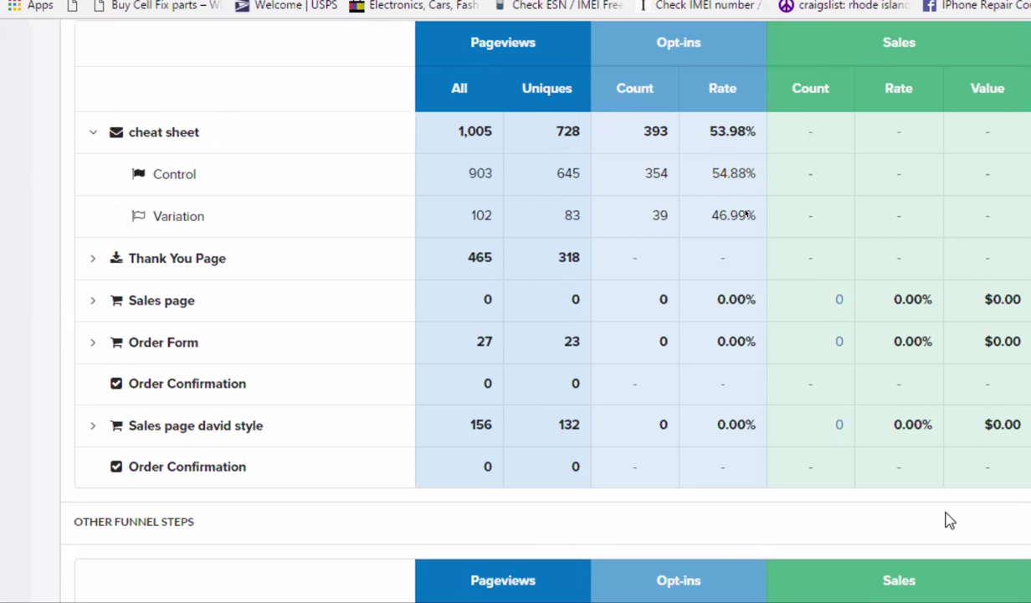
Switch to ClickFunnels and declare the Control page the winner of the cheat sheet step's split test.
key(alt+Left)
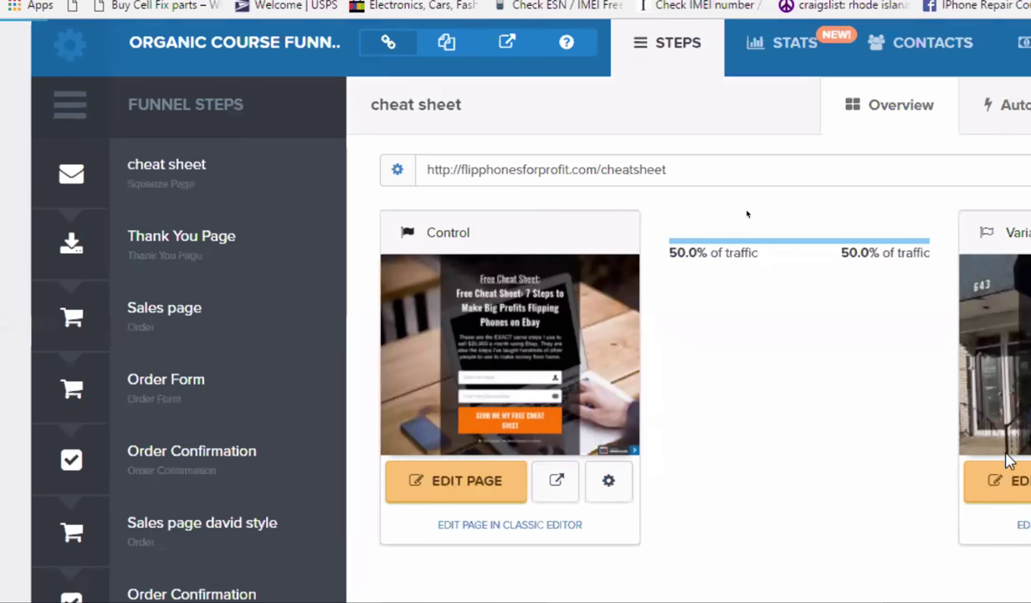
mouse_move(536, 360)
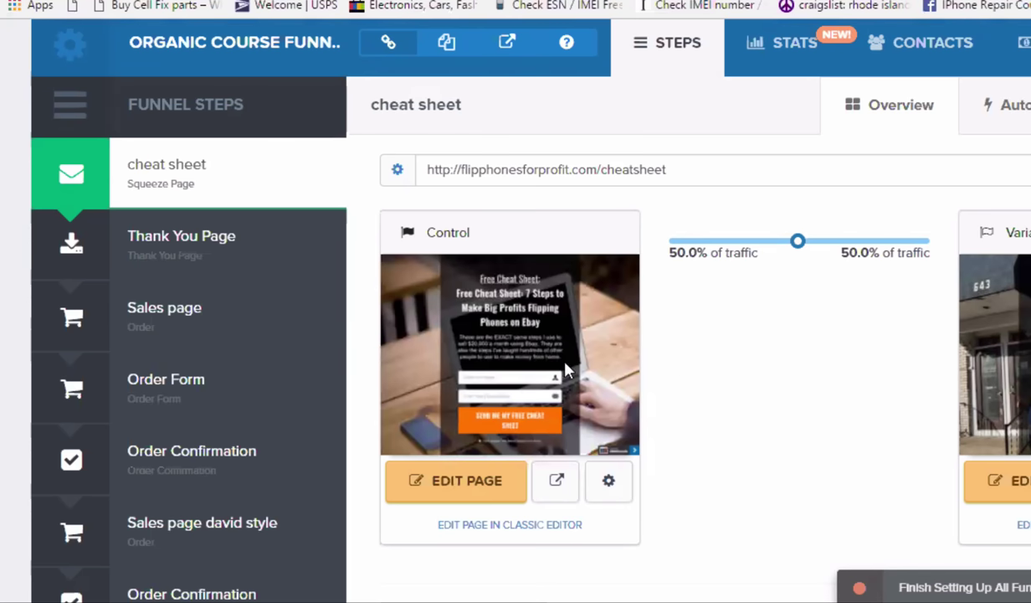
mouse_move(500, 381)
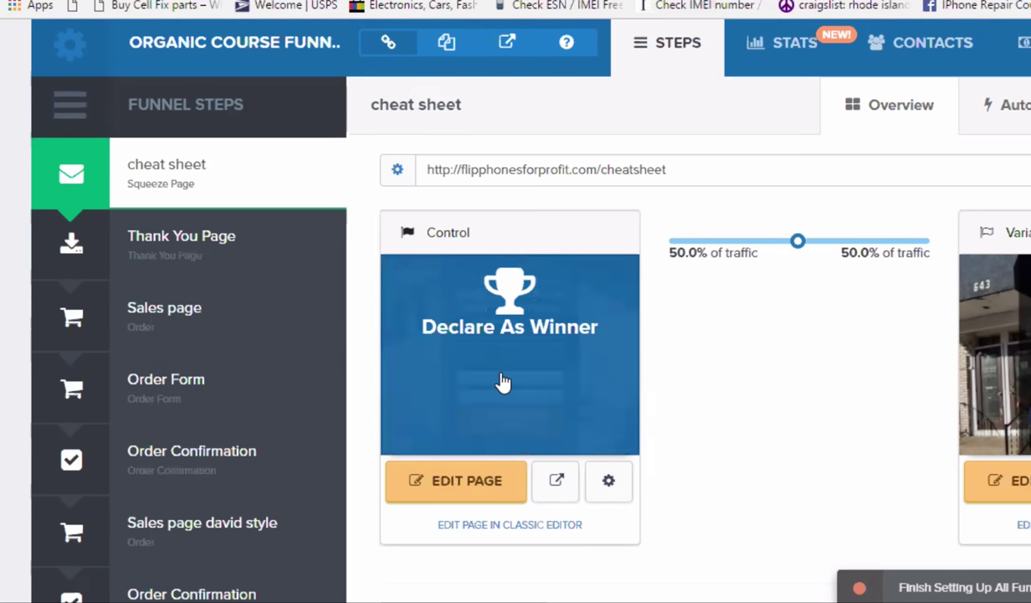
click(619, 283)
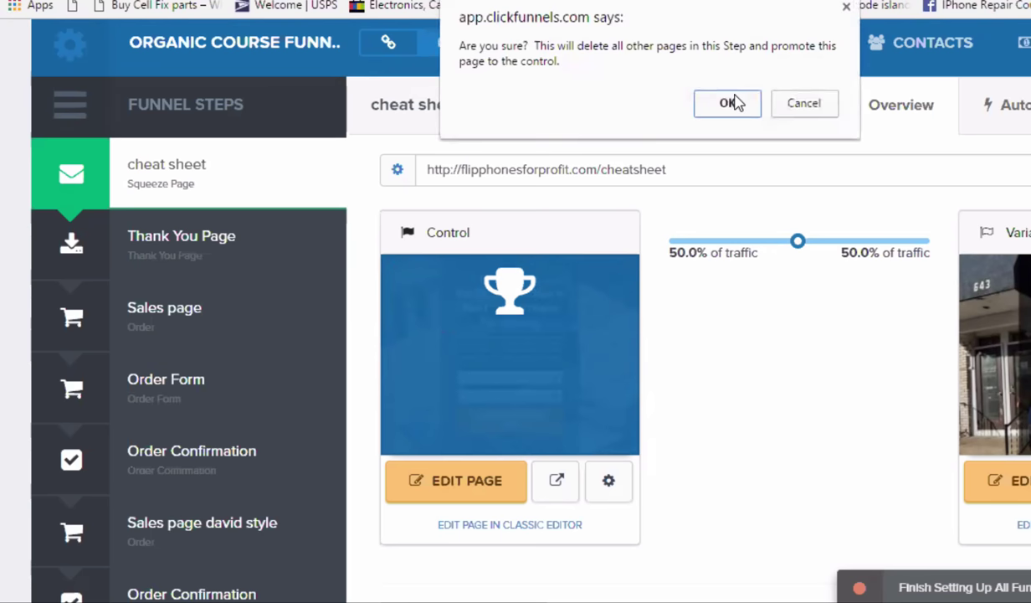
key(Return)
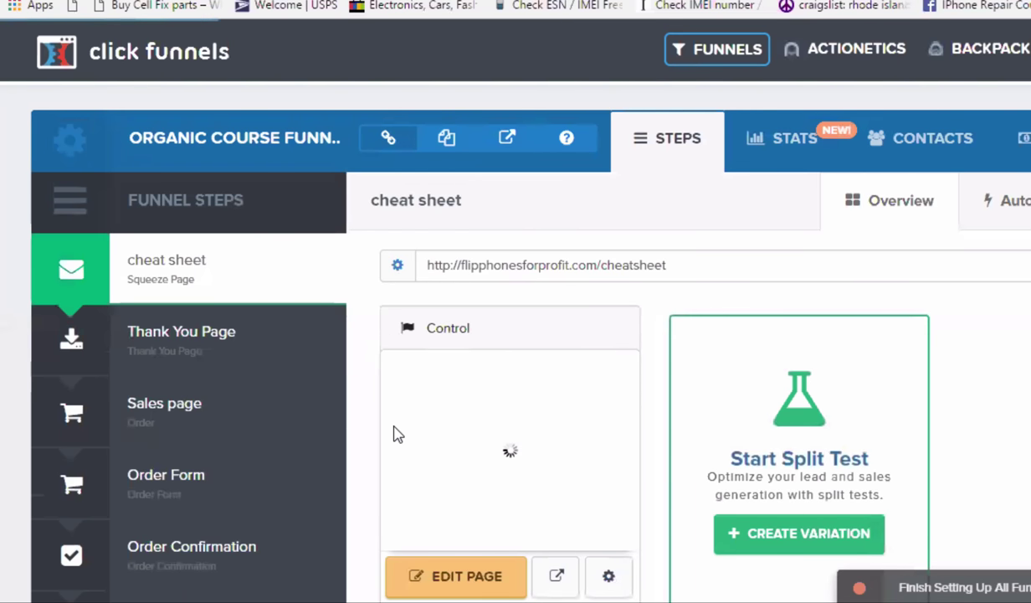
Create a duplicate variation of the cheat sheet control page for a new split test and open it in the page editor.
scroll(555, 306, down, 2)
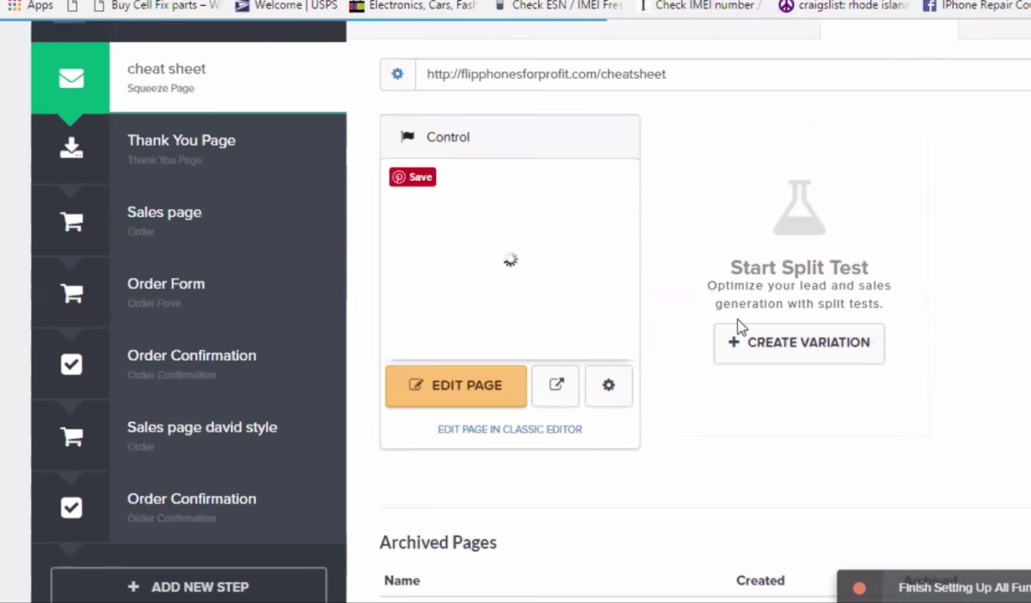
click(799, 338)
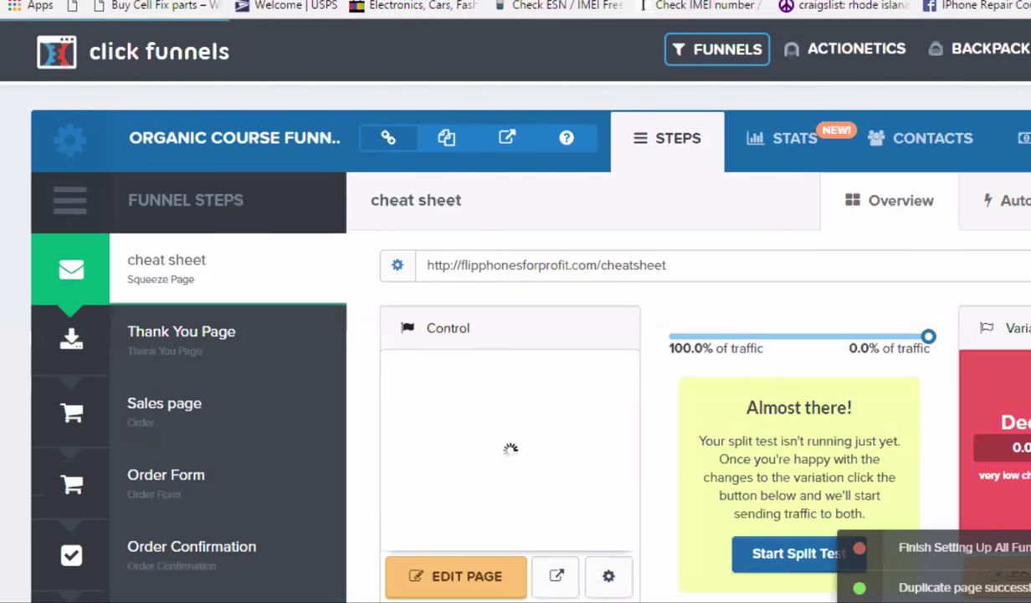
scroll(516, 334, down, 2)
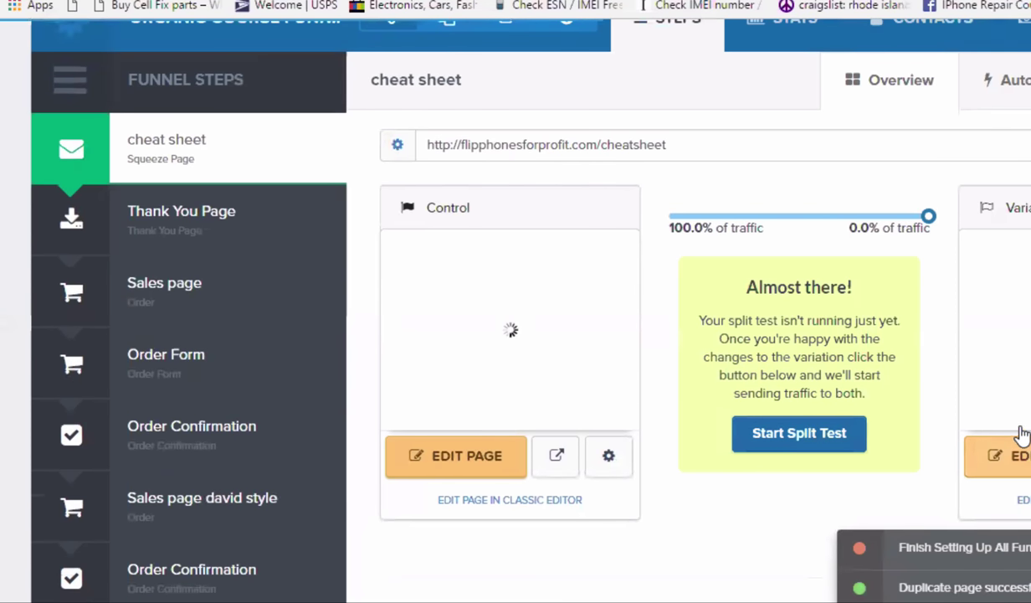
mouse_move(422, 358)
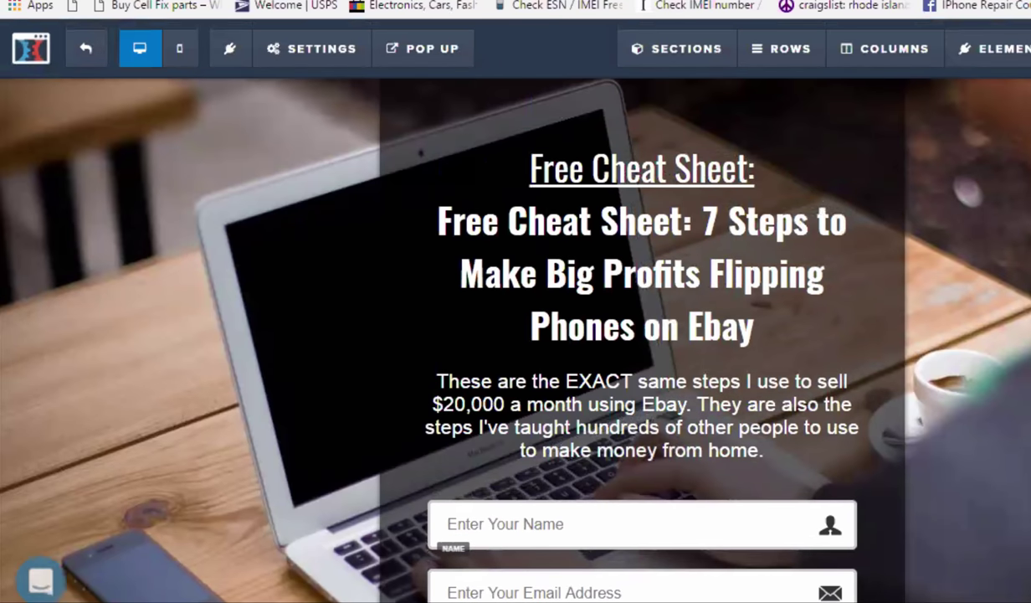
Delete the "100% Secure. We Never Share Your Email." line below the submit button.
scroll(587, 265, down, 3)
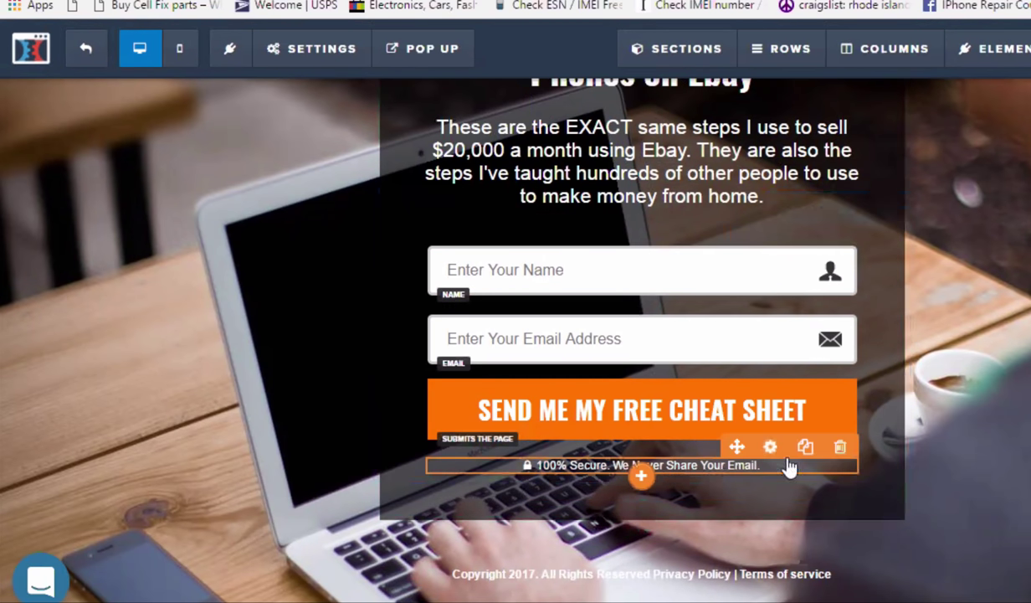
click(842, 446)
click(703, 82)
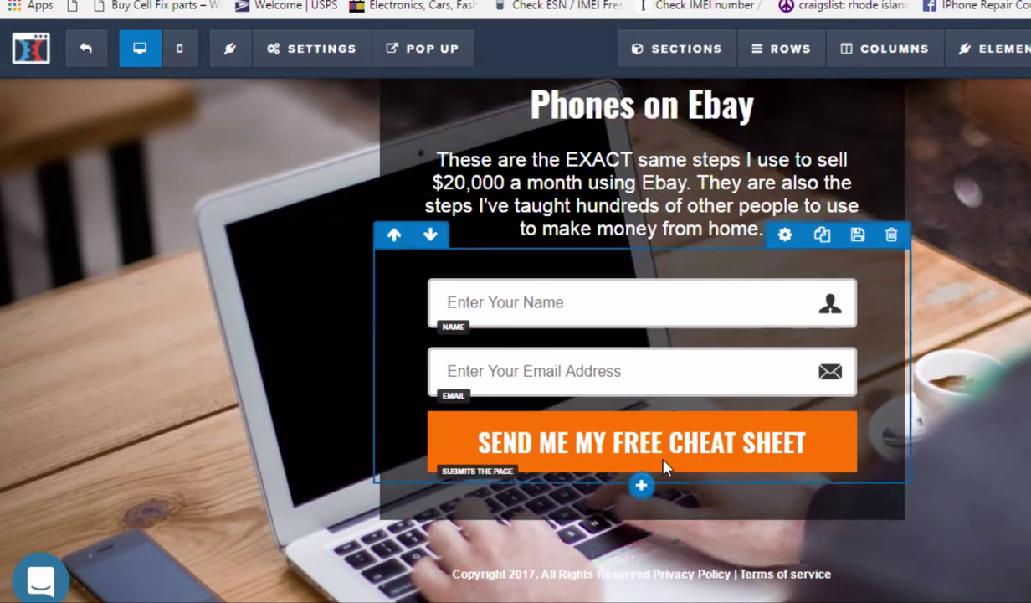
Delete the Enter Your Name field from the variation's opt-in form.
scroll(736, 377, up, 3)
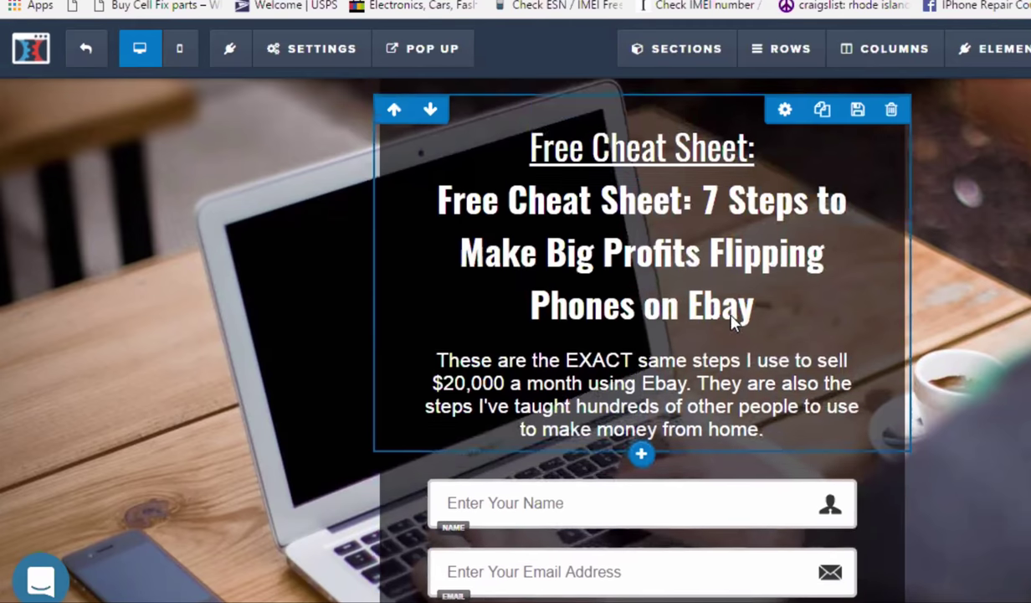
scroll(674, 385, down, 3)
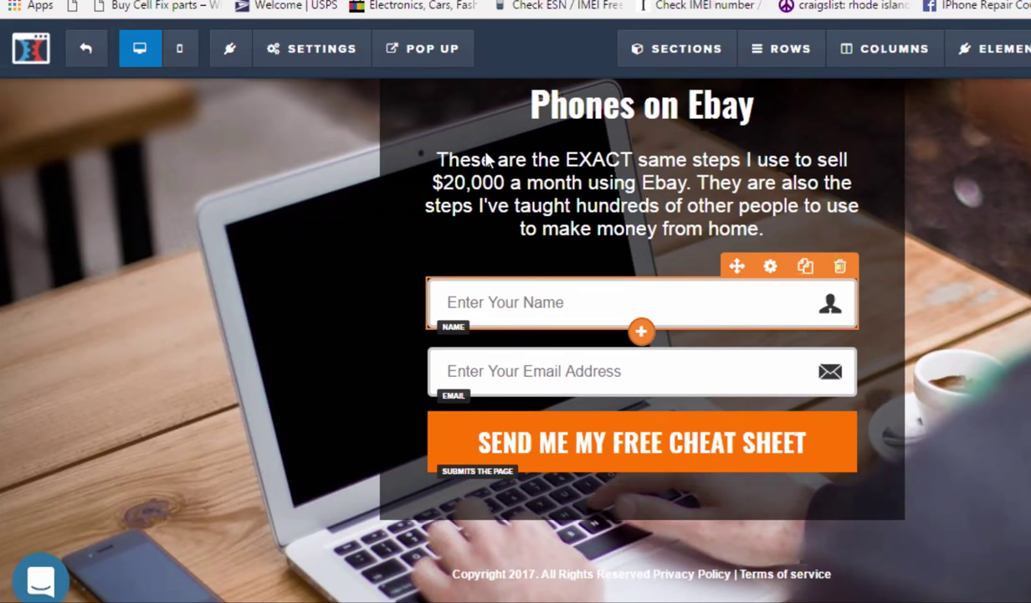
scroll(400, 336, up, 1)
scroll(402, 335, up, 2)
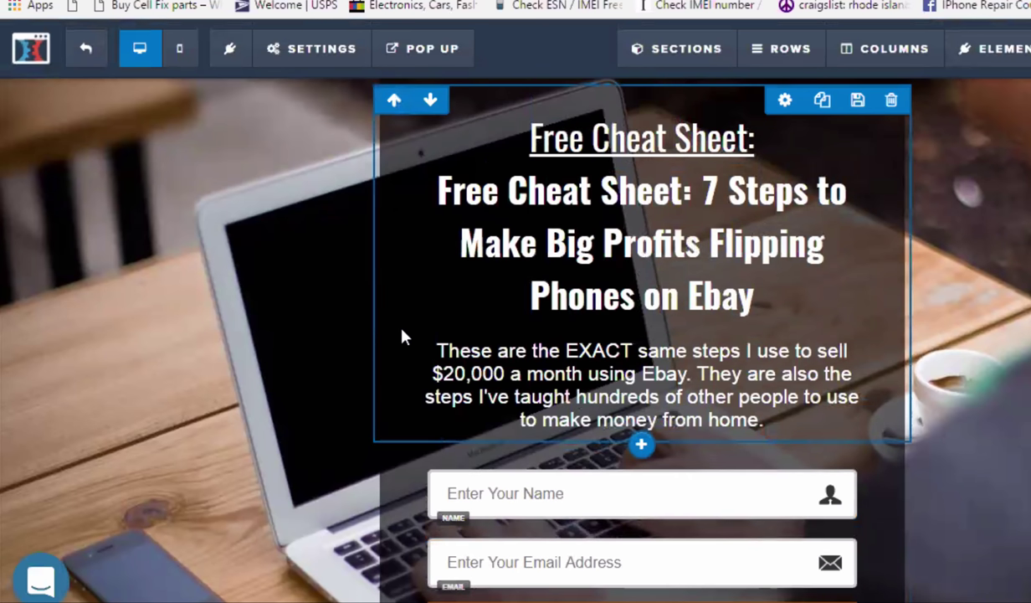
scroll(604, 342, down, 2)
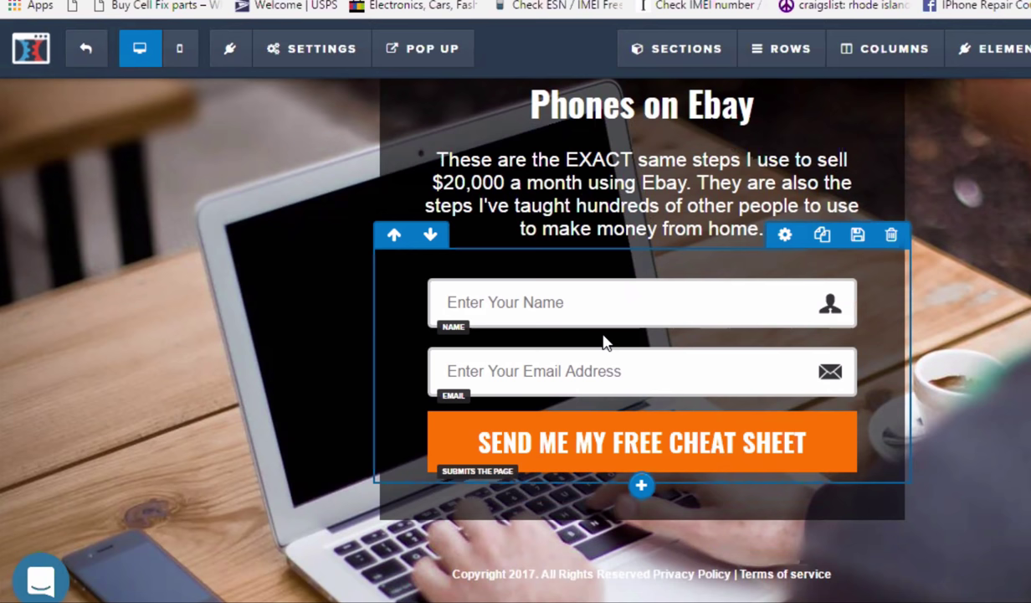
mouse_move(610, 322)
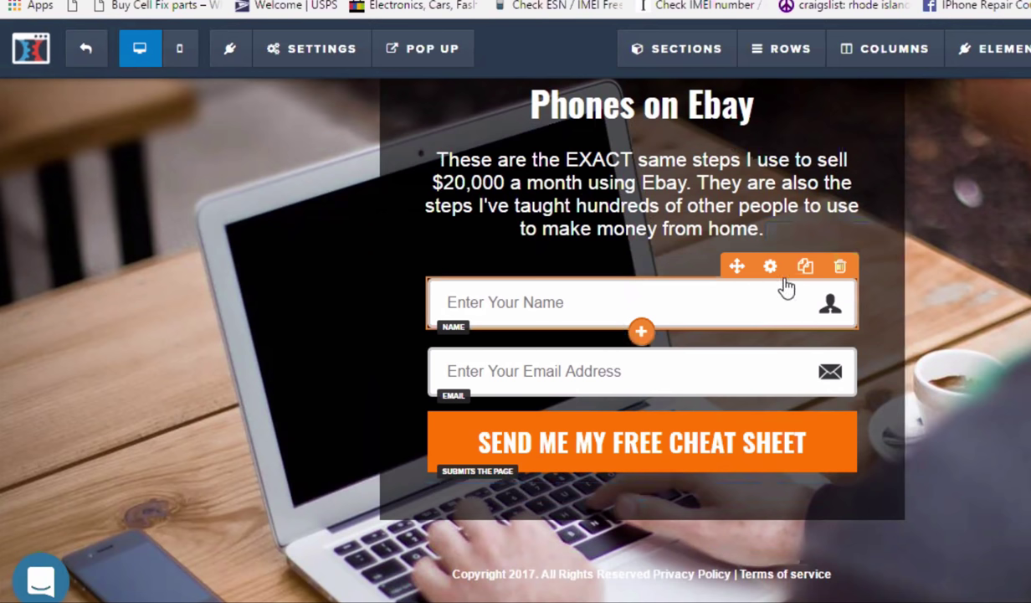
click(840, 266)
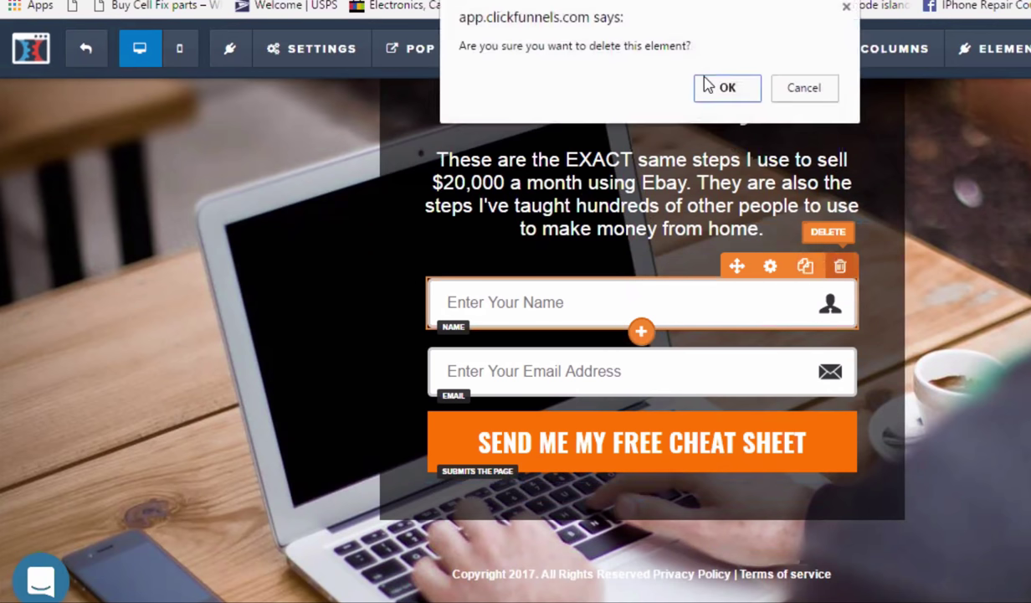
click(717, 90)
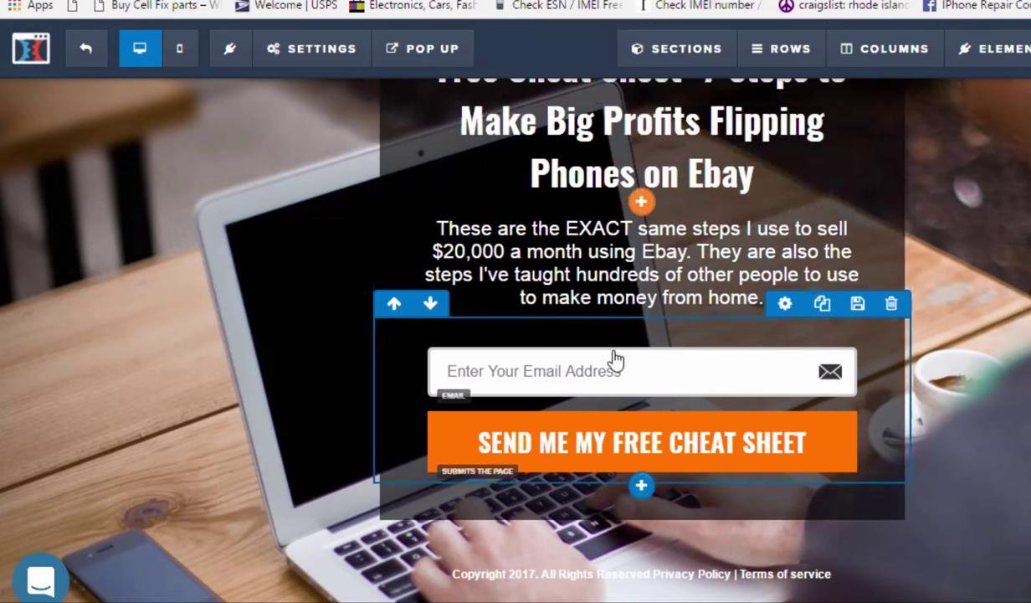
Review the edited variation page from its headline down to the submit button.
scroll(565, 287, up, 3)
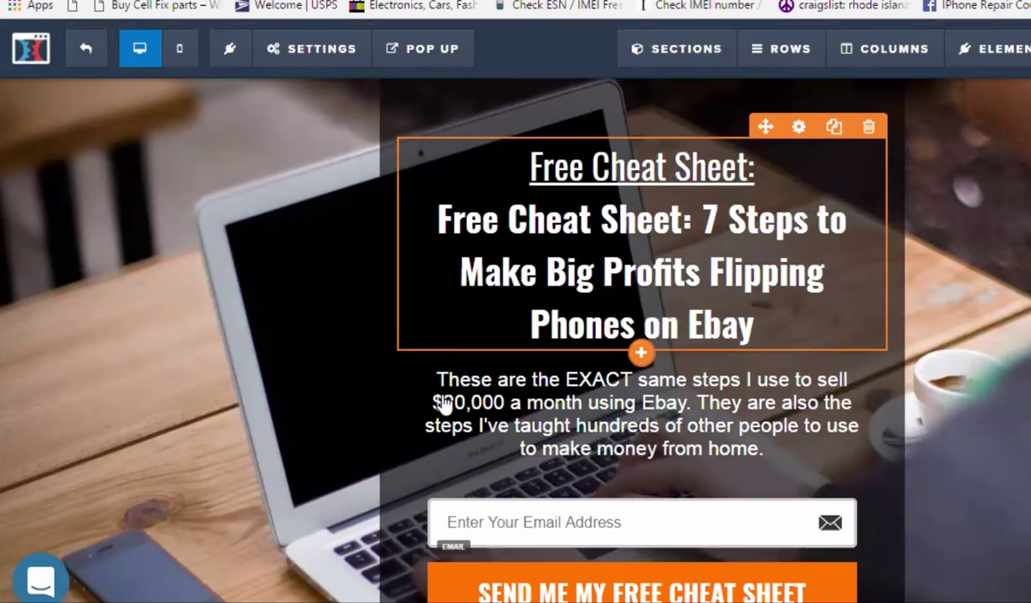
scroll(442, 402, down, 3)
scroll(592, 329, up, 3)
scroll(591, 328, down, 3)
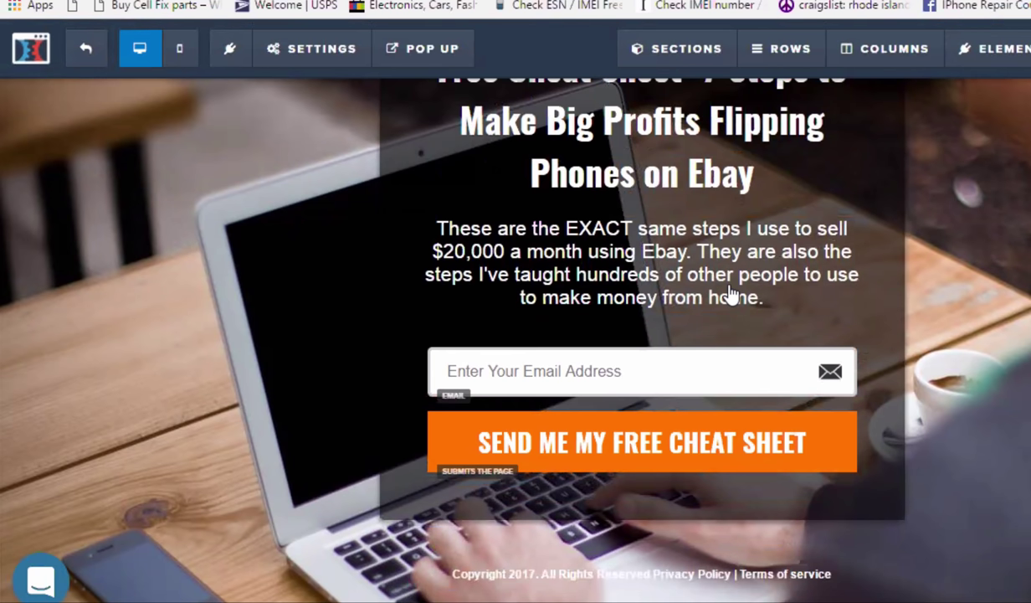
scroll(727, 307, up, 3)
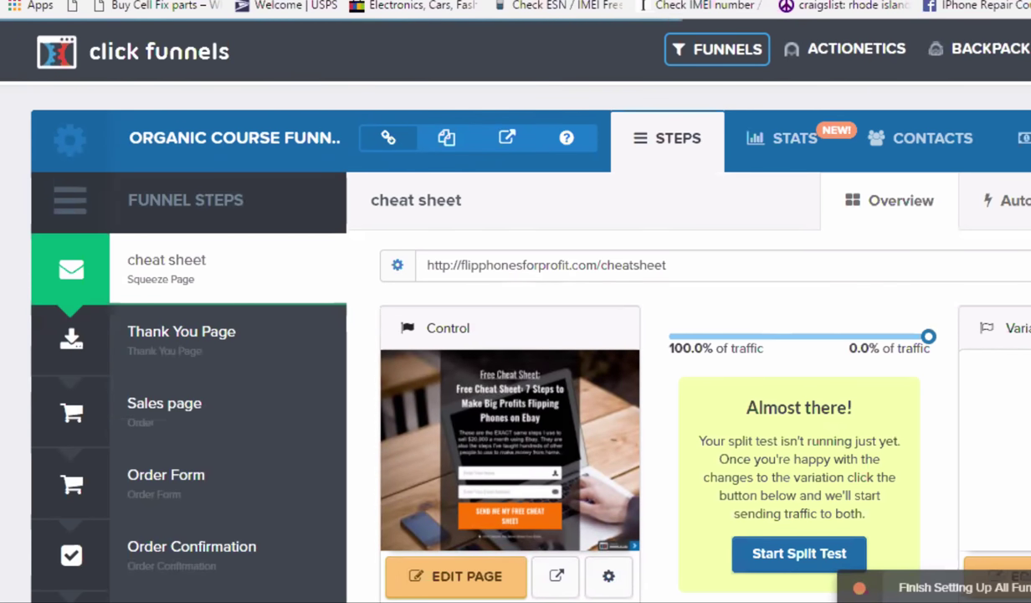
Set the cheat sheet split test to send 50% of traffic to each page and apply the changes.
scroll(805, 237, down, 1)
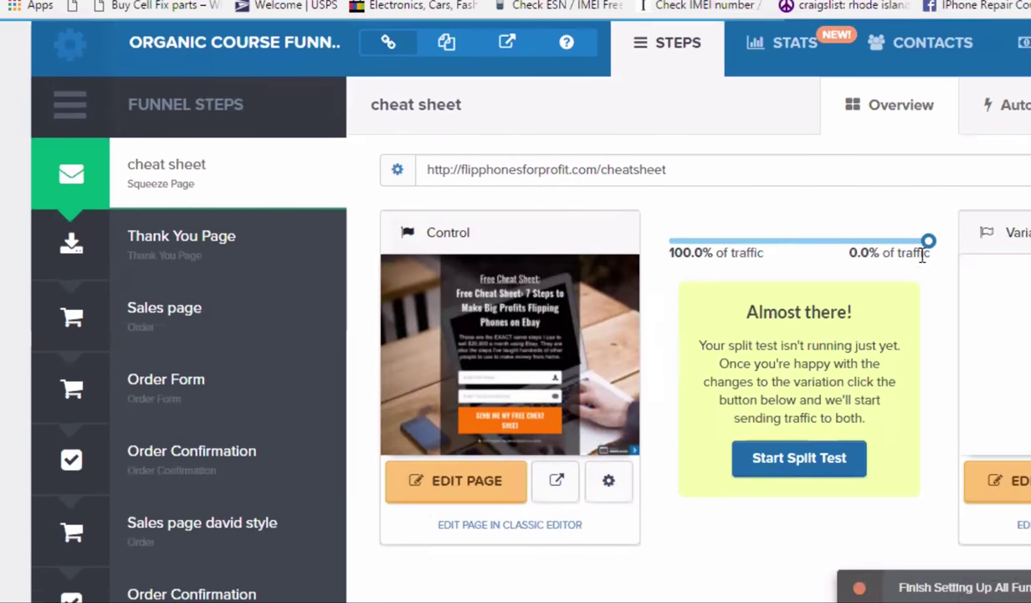
click(802, 240)
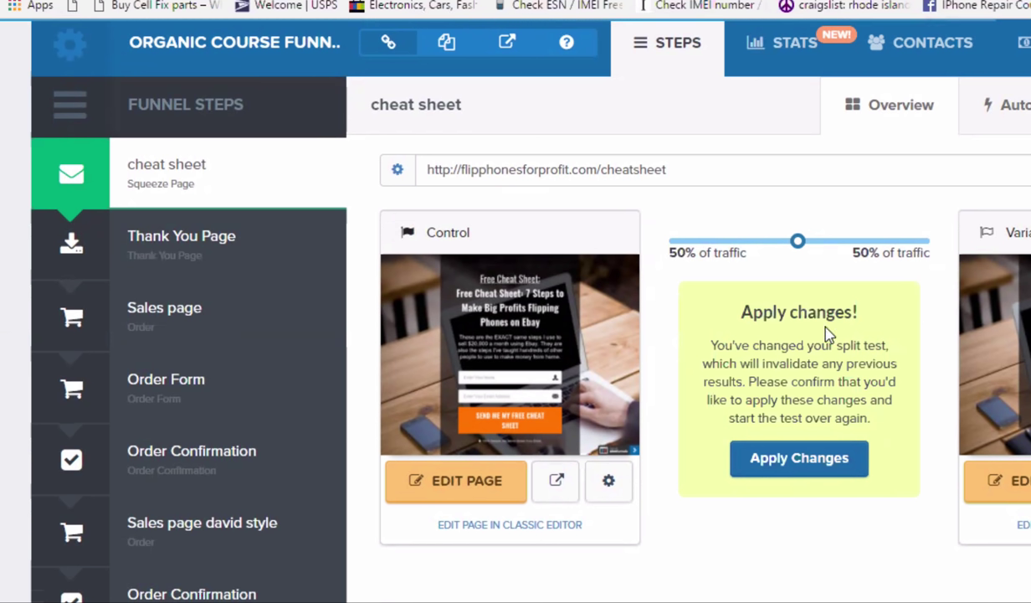
click(785, 459)
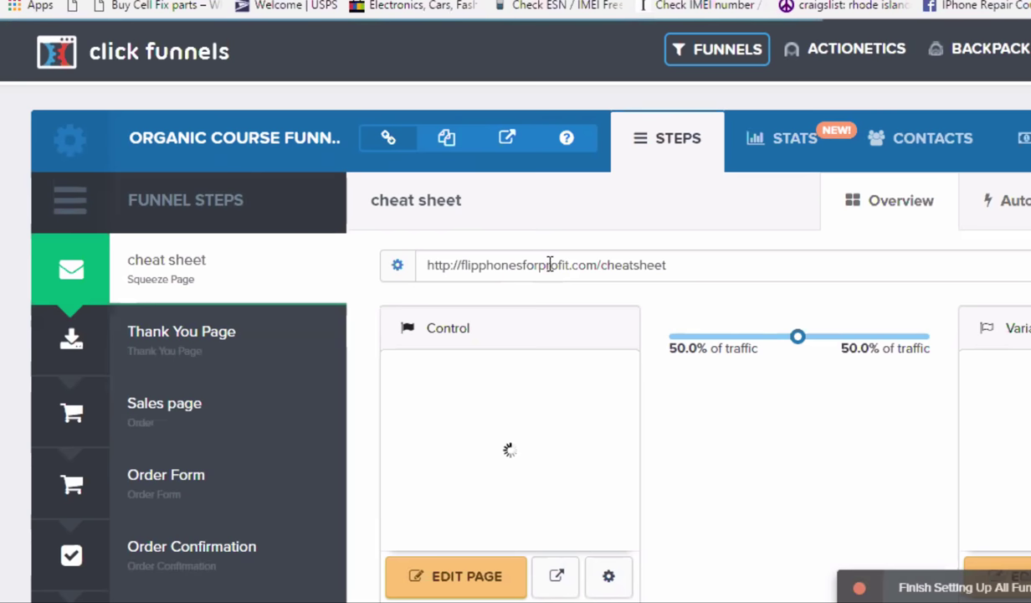
scroll(797, 295, down, 1)
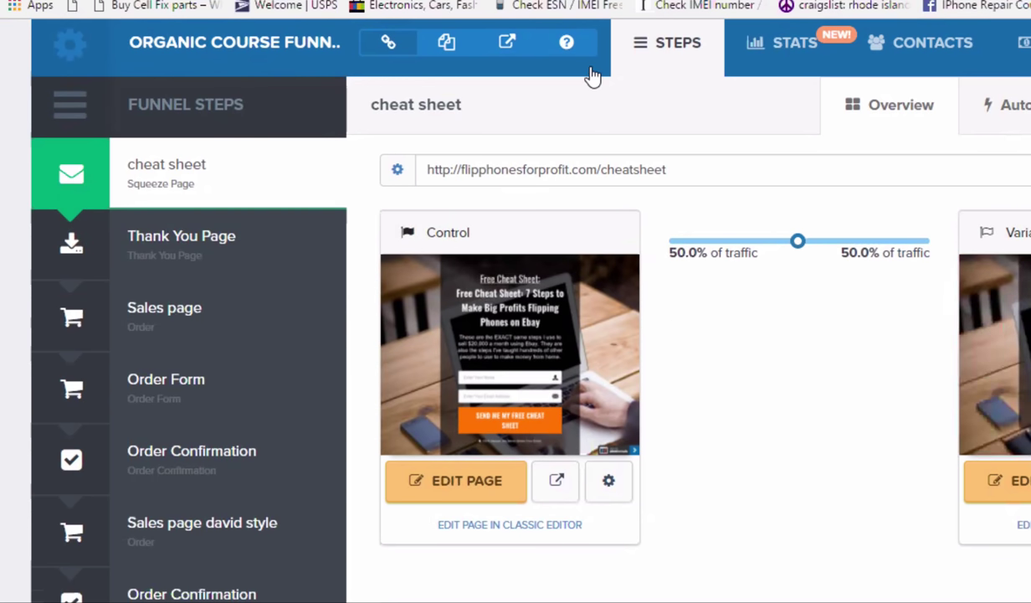
Switch to Ads Manager and compare the results and cost per lead of the ads in "eBay US - M - 41-50 - Copy".
click(507, 42)
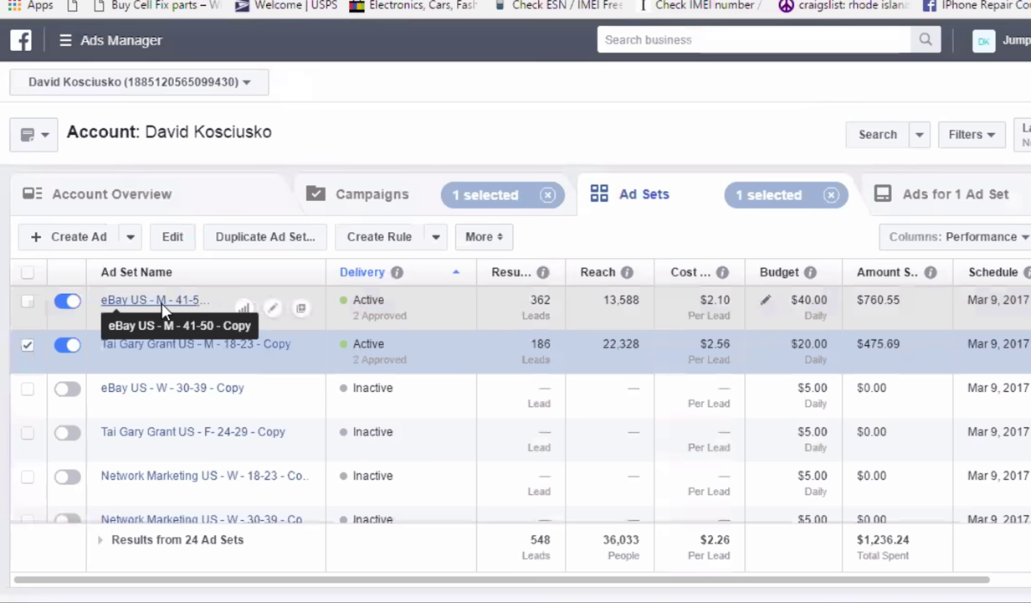
click(161, 307)
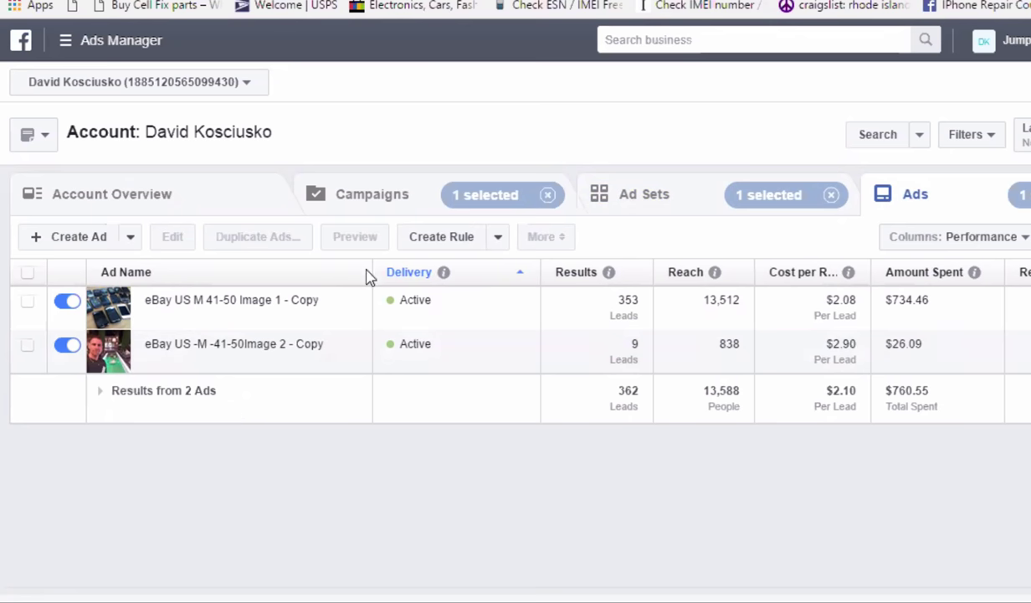
key(alt+Left)
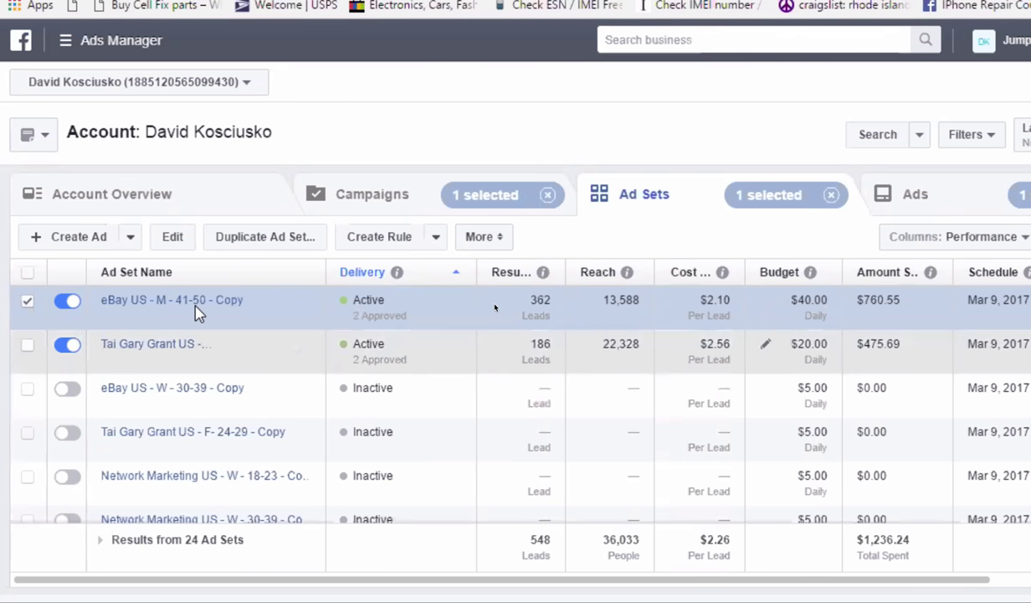
click(187, 301)
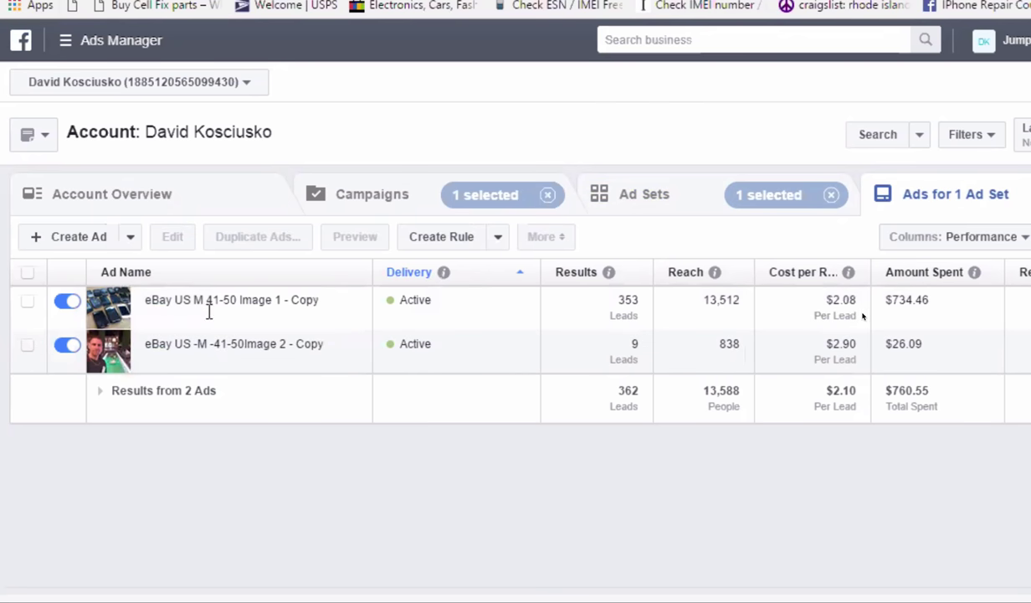
key(alt+Left)
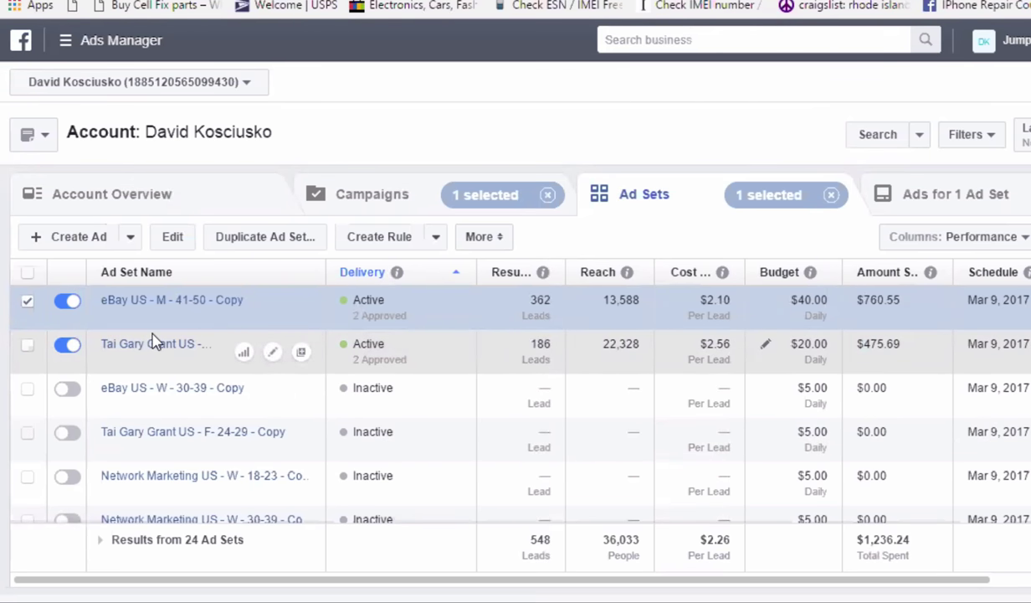
Compare the image 1 and image 2 ads in the ad set "Tai Gary Grant US - M - 18-23 - Copy".
click(146, 364)
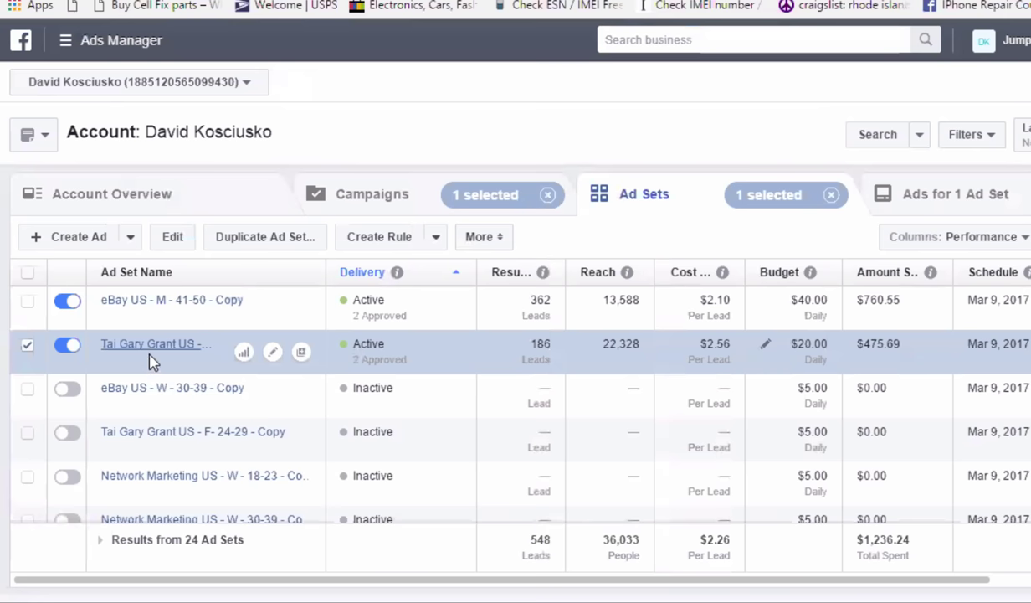
click(149, 361)
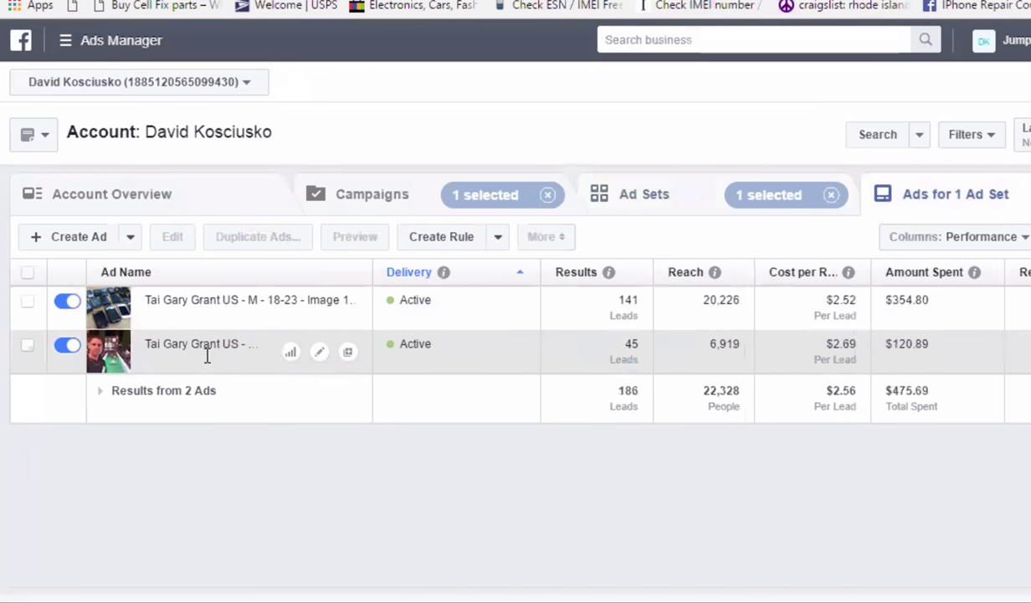
click(150, 353)
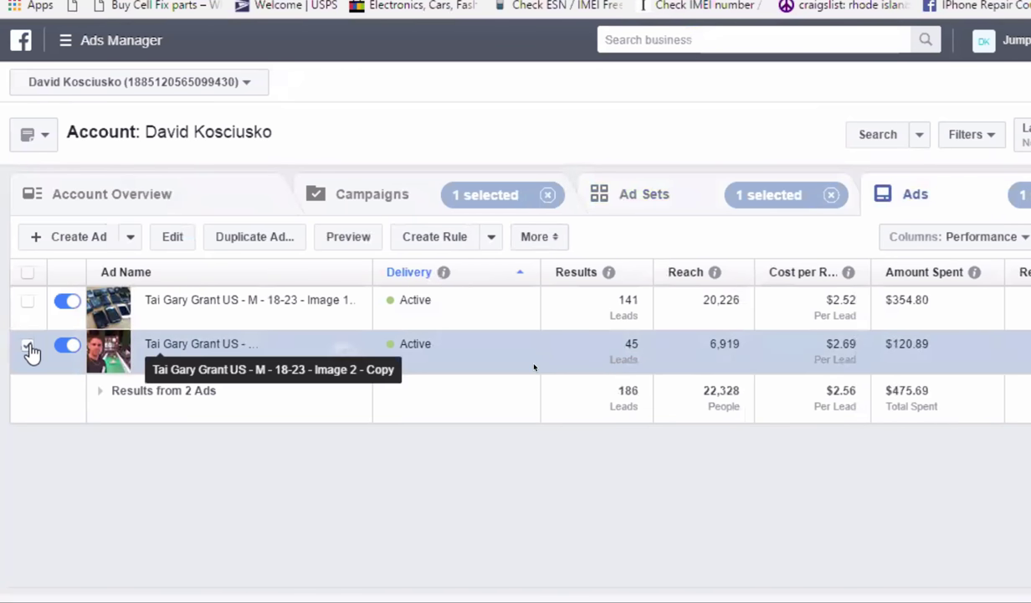
click(28, 345)
click(185, 352)
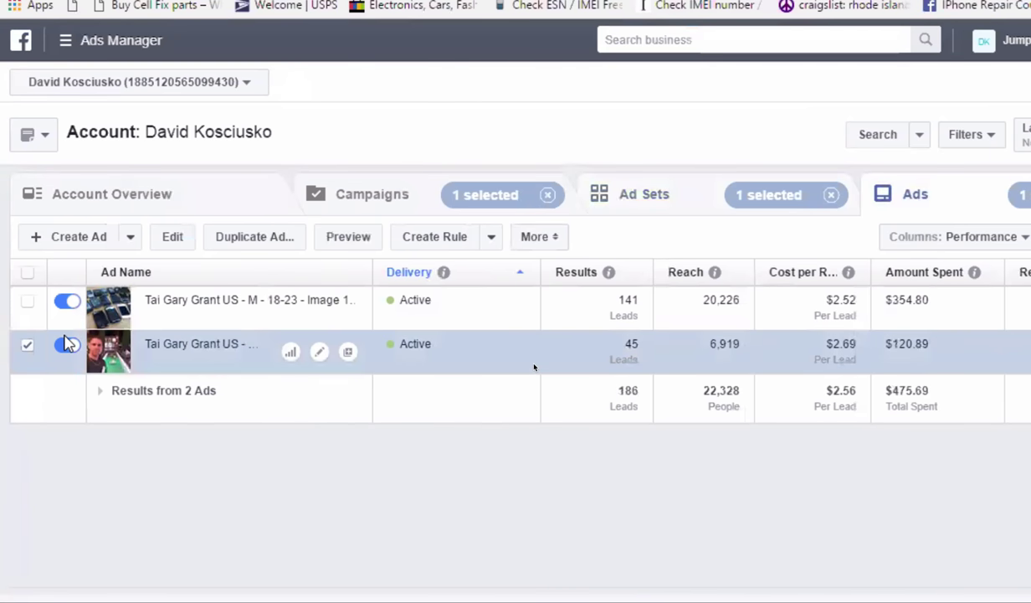
click(201, 346)
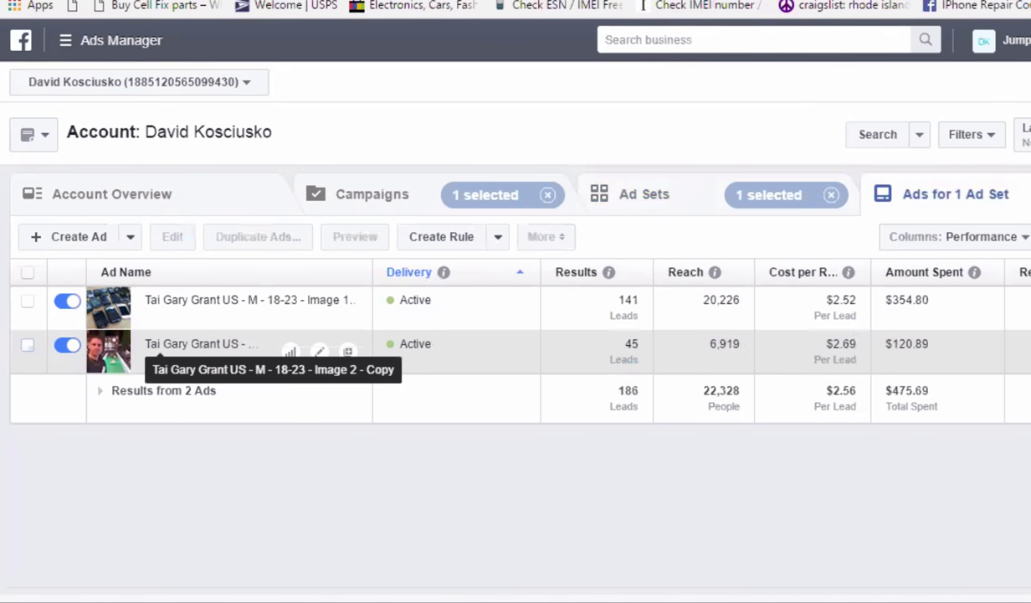
Return to the campaign list and look over the active and inactive campaigns.
key(alt+Left)
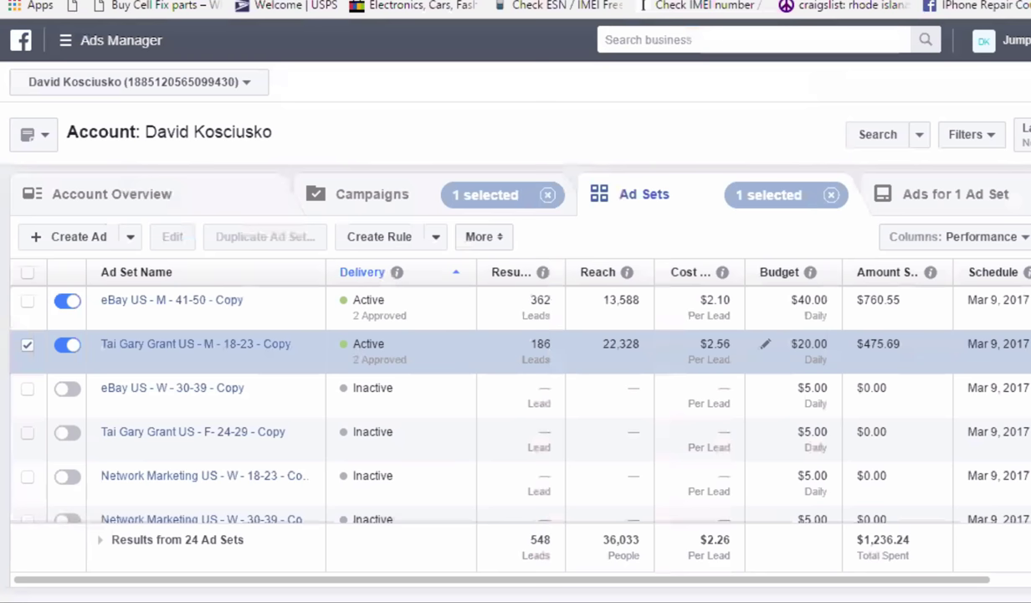
key(alt+Left)
scroll(292, 402, down, 4)
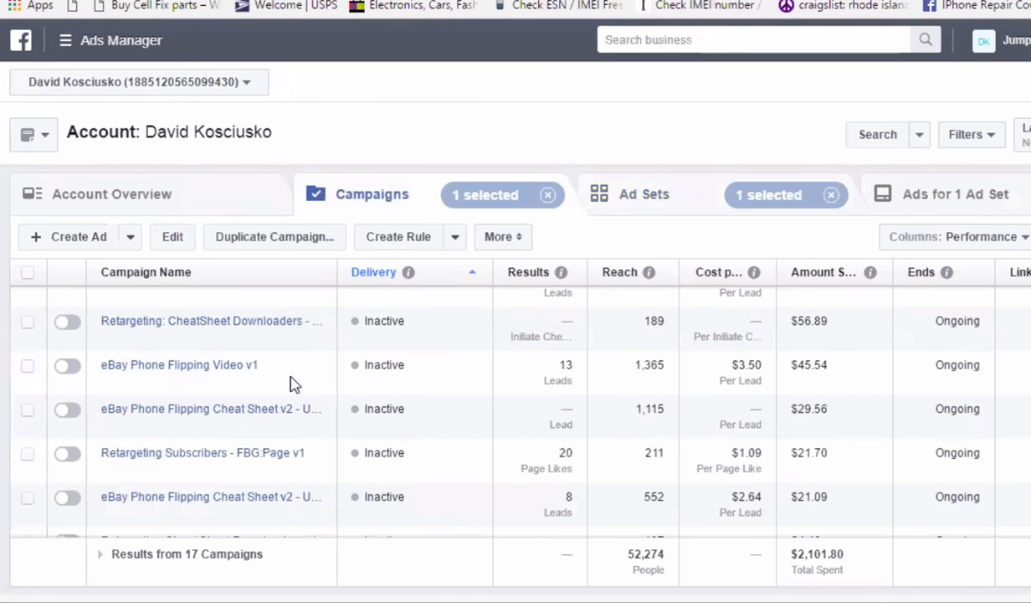
scroll(285, 377, up, 5)
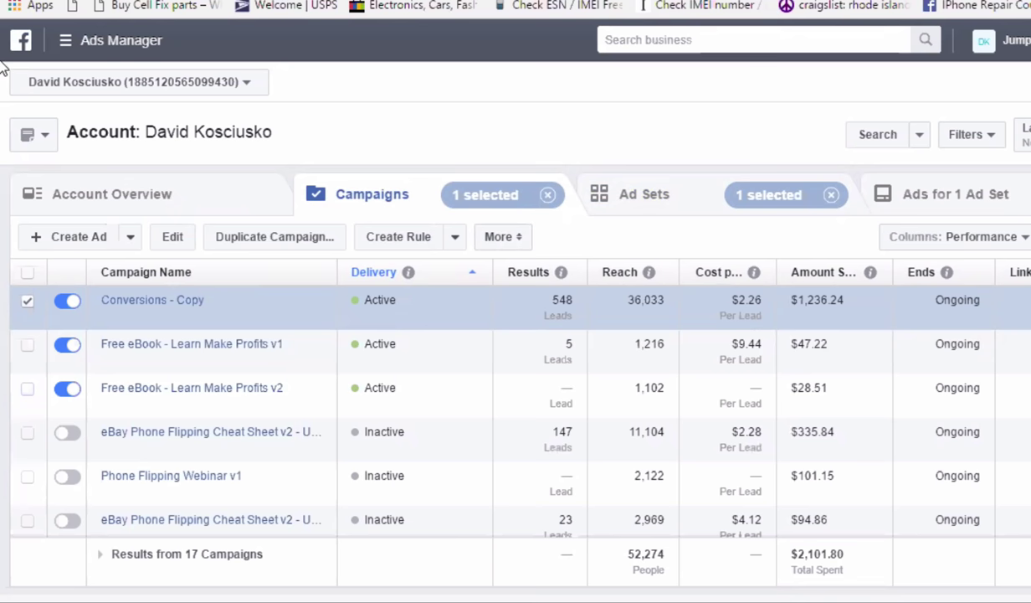
Examine the delivery, results and cost per lead of the ad sets in the "Free eBook - Learn Make Profits v1" campaign.
click(202, 352)
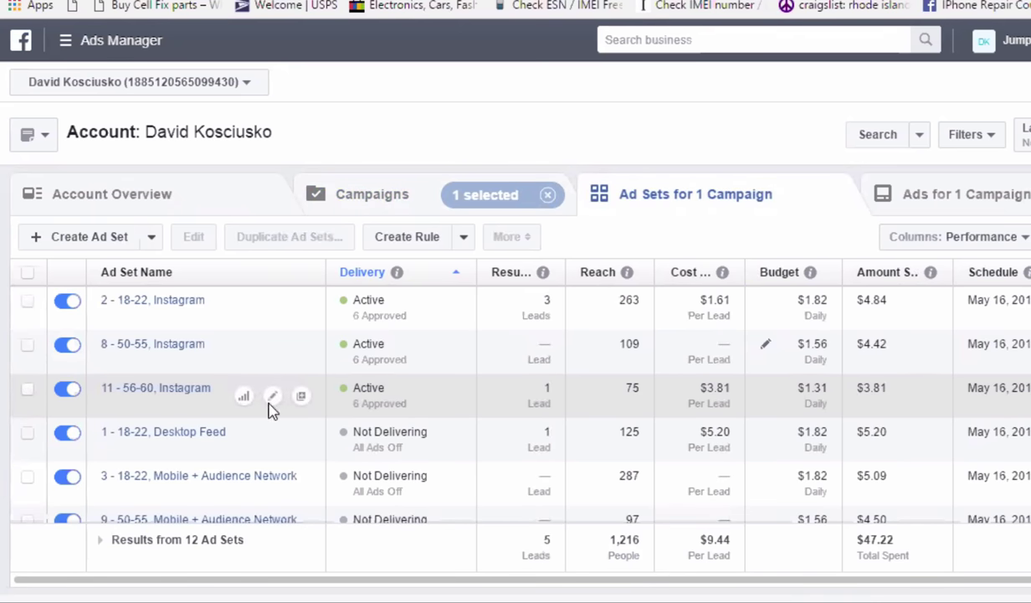
scroll(268, 409, down, 2)
scroll(267, 426, down, 2)
scroll(333, 467, up, 2)
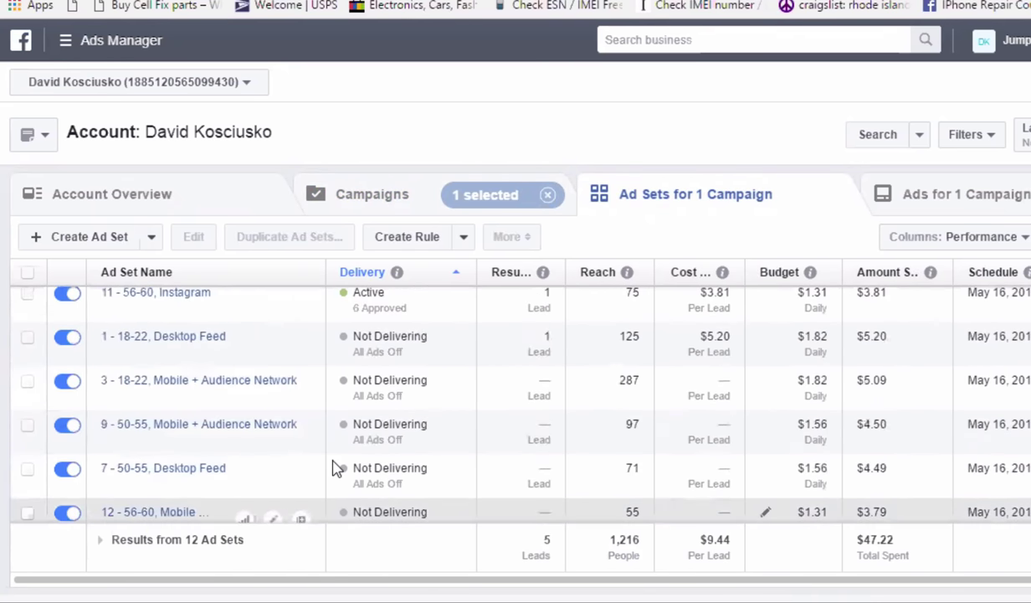
scroll(332, 467, up, 2)
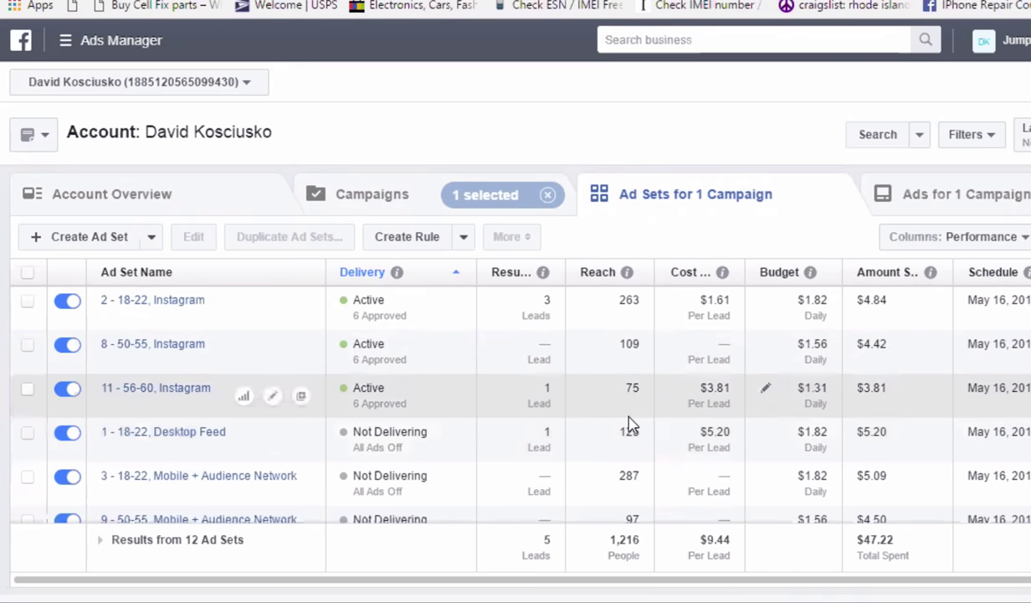
scroll(632, 425, down, 4)
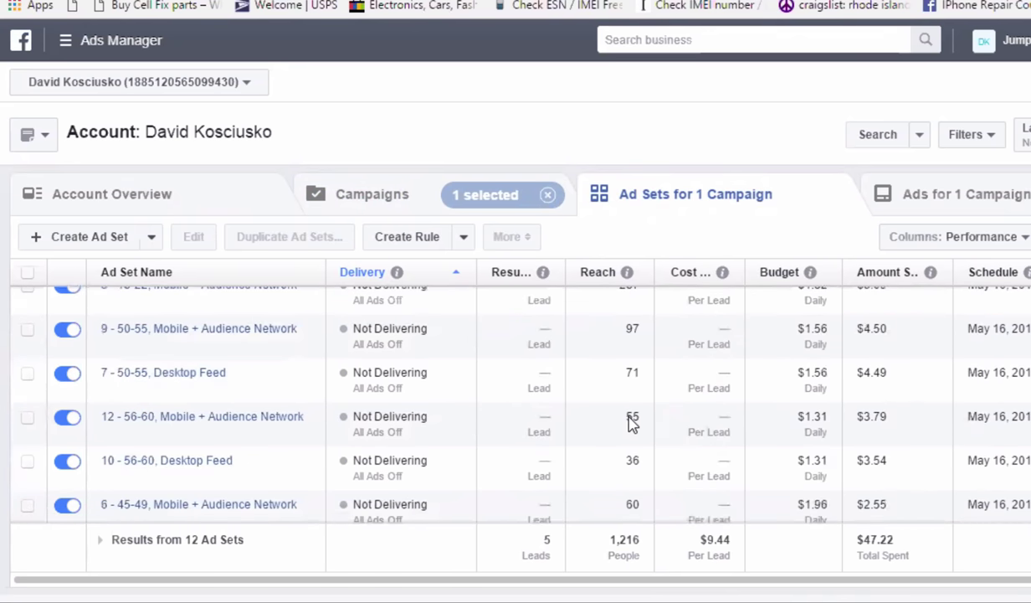
scroll(352, 452, down, 2)
scroll(276, 461, up, 7)
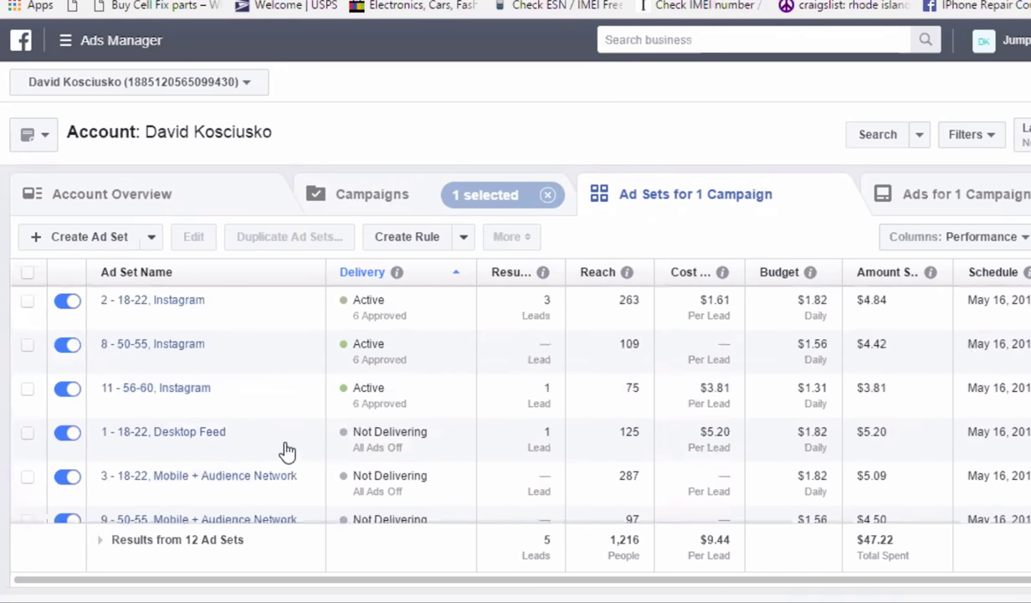
mouse_move(391, 408)
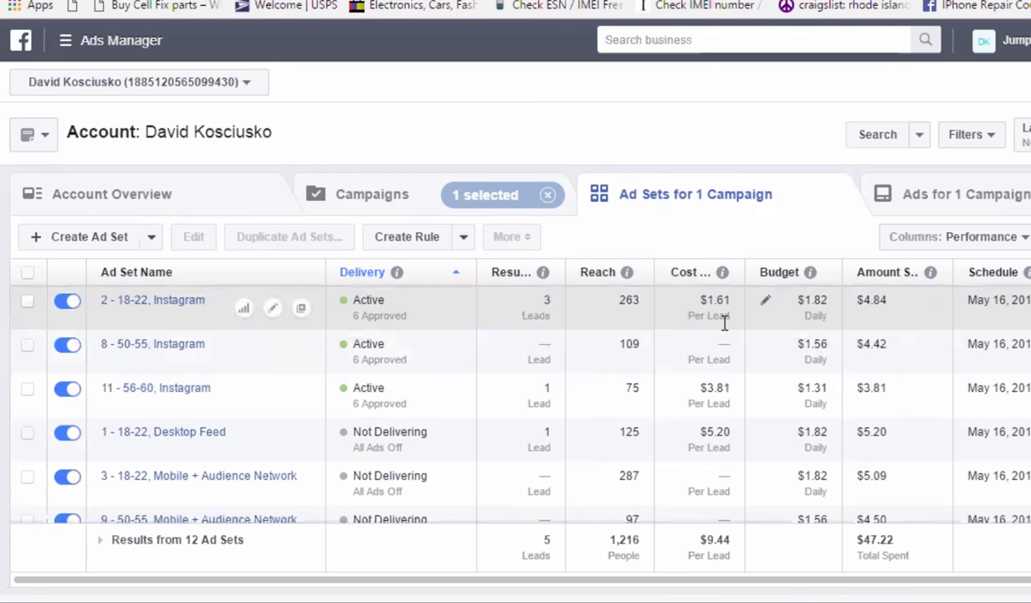
click(130, 385)
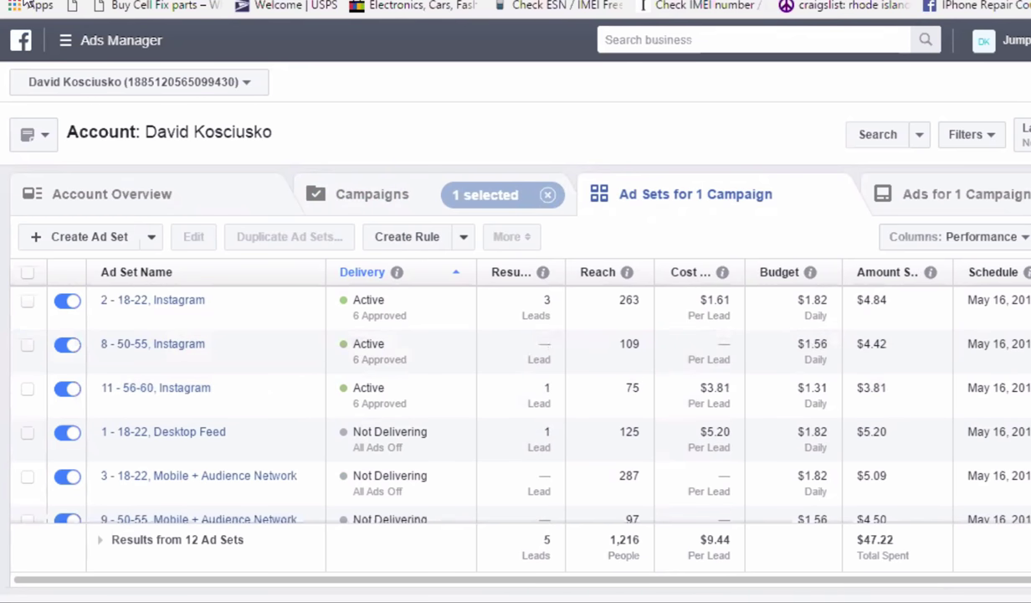
key(alt+Left)
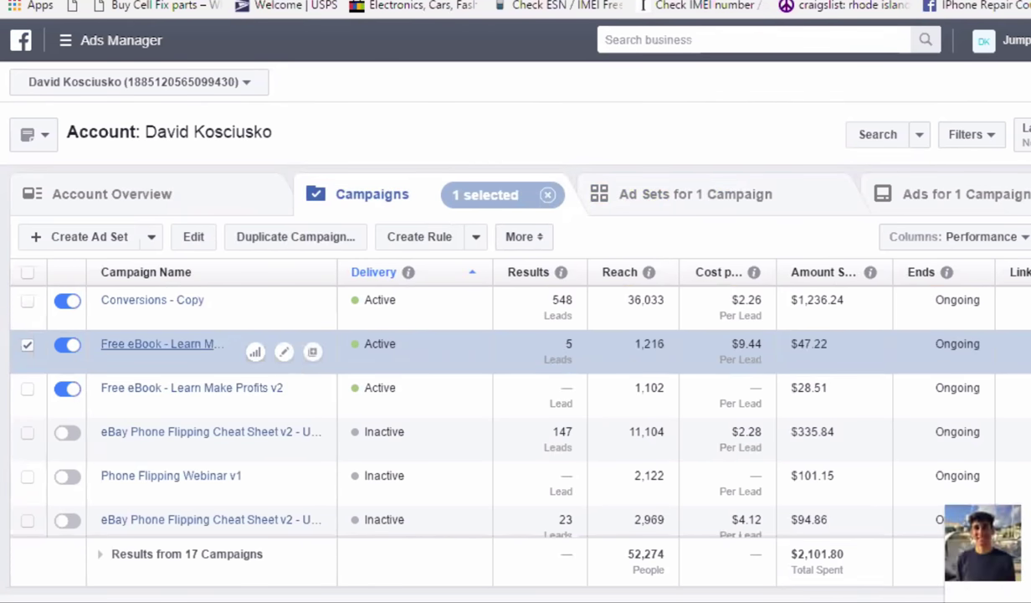
key(alt+Right)
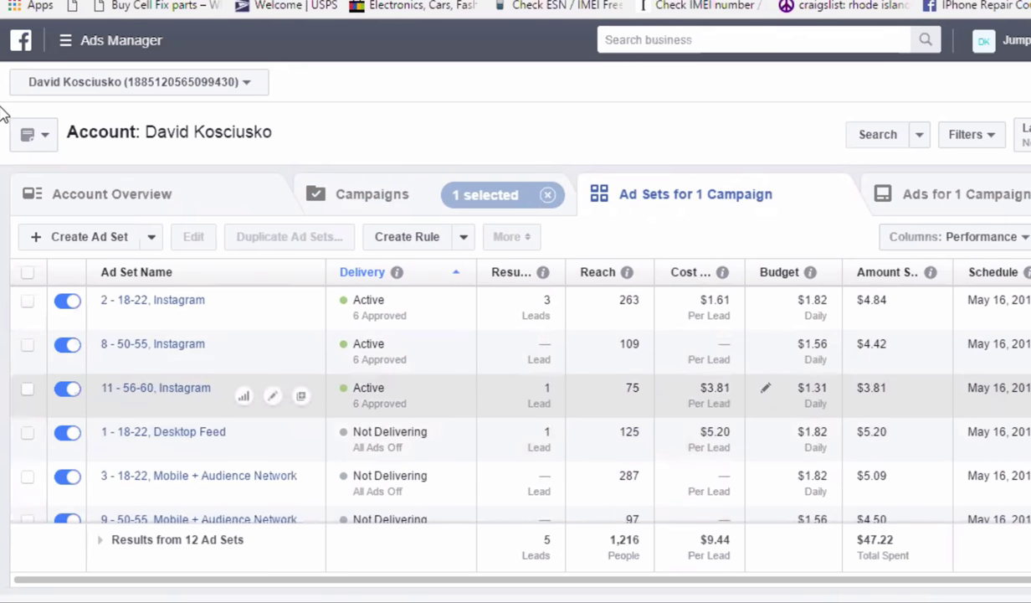
Open the "Free eBook - Learn Make Profits v2" campaign and examine its ad sets by age range.
click(452, 209)
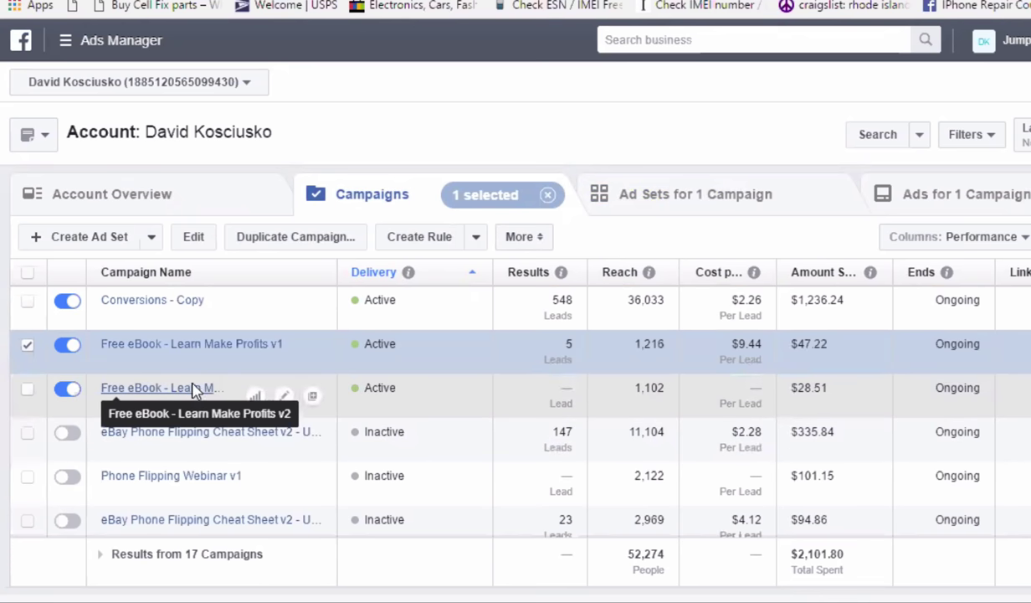
click(202, 387)
click(163, 388)
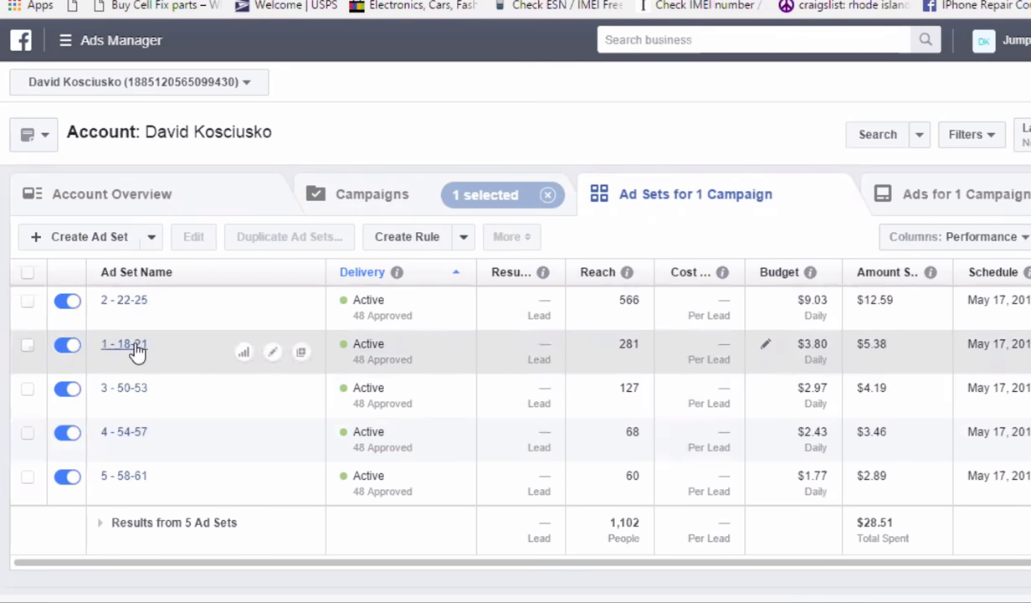
Look through the ads of the "1 - 18-21" ad set, checking their reach and amount spent.
click(134, 345)
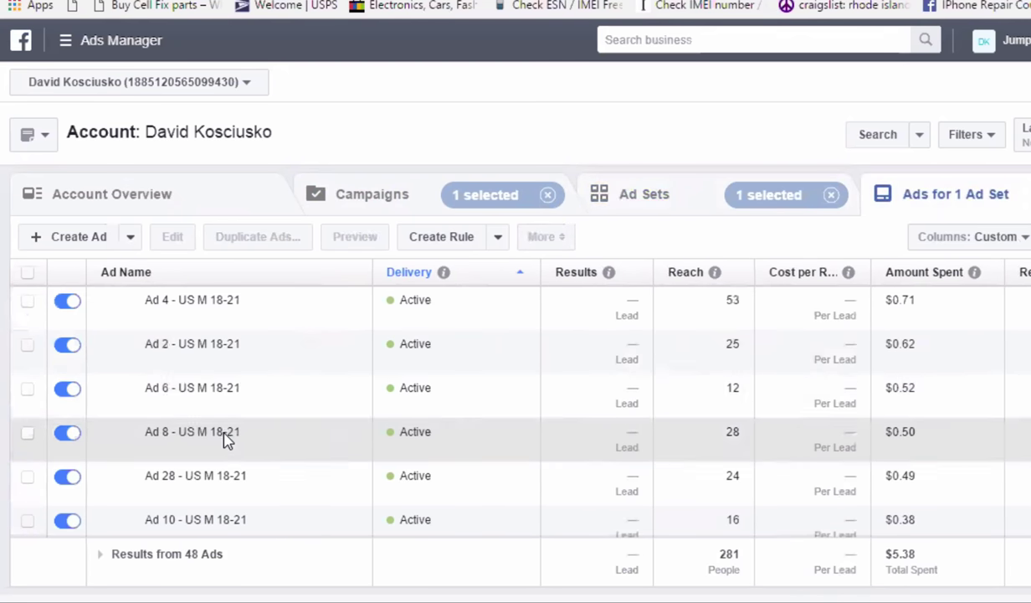
scroll(226, 441, down, 3)
scroll(223, 444, up, 3)
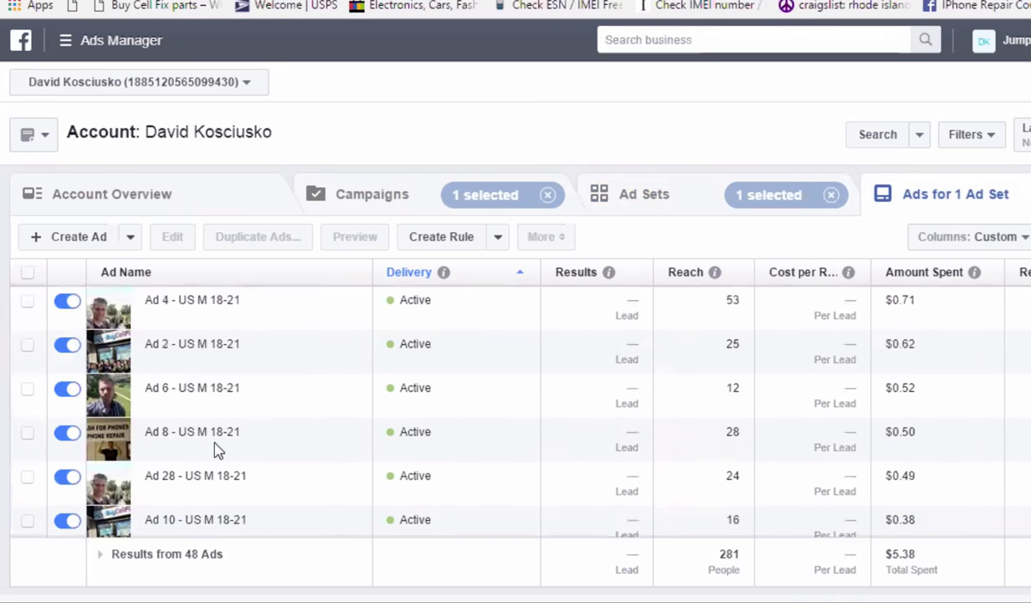
scroll(204, 431, down, 3)
scroll(204, 432, down, 5)
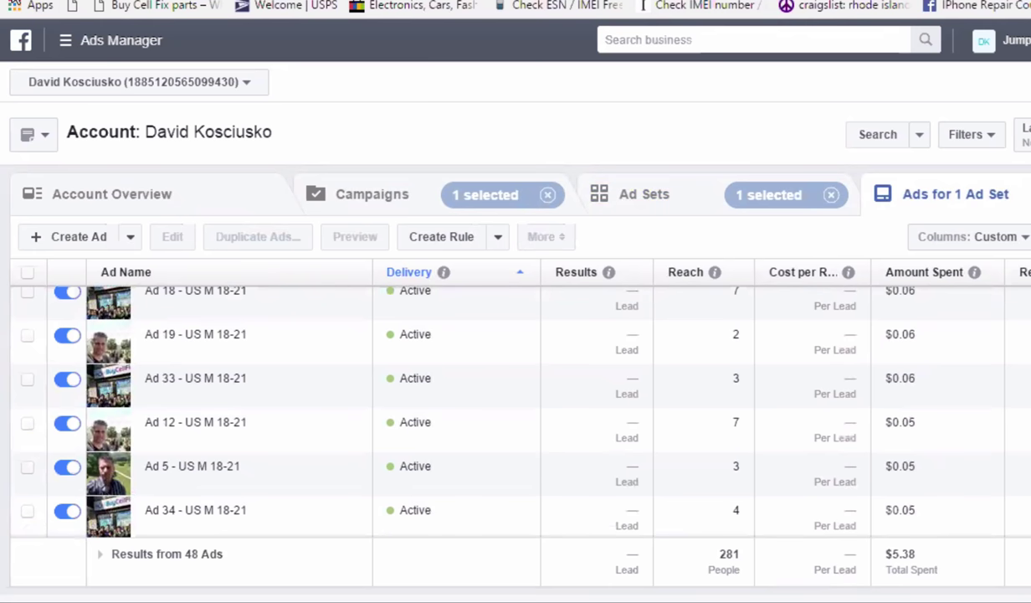
Go back from the 18-21 ads to the campaign list and view the "Free eBook - Learn Make Profits v2" entry.
key(alt+Left)
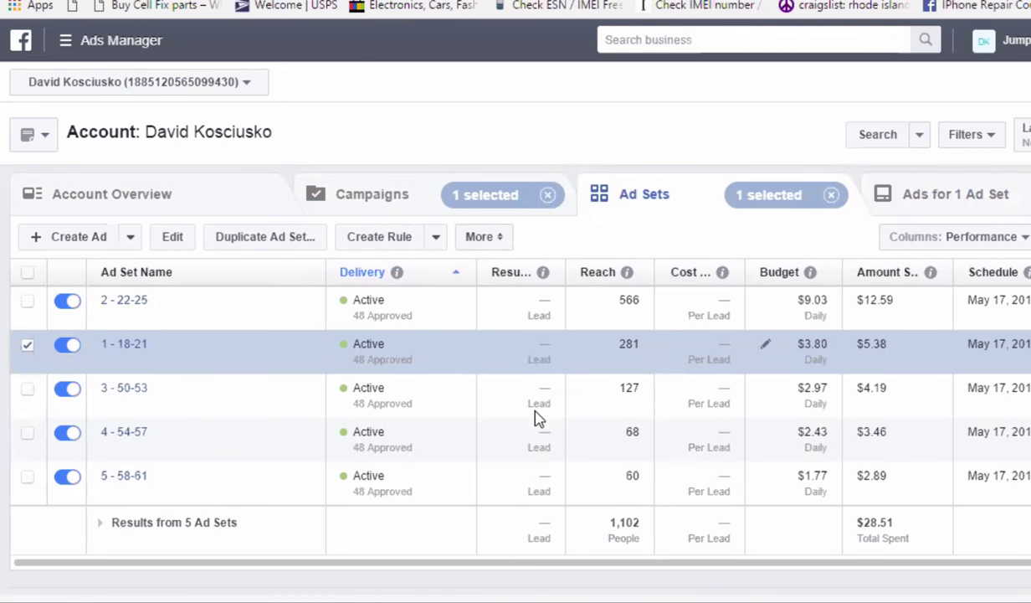
key(alt+Left)
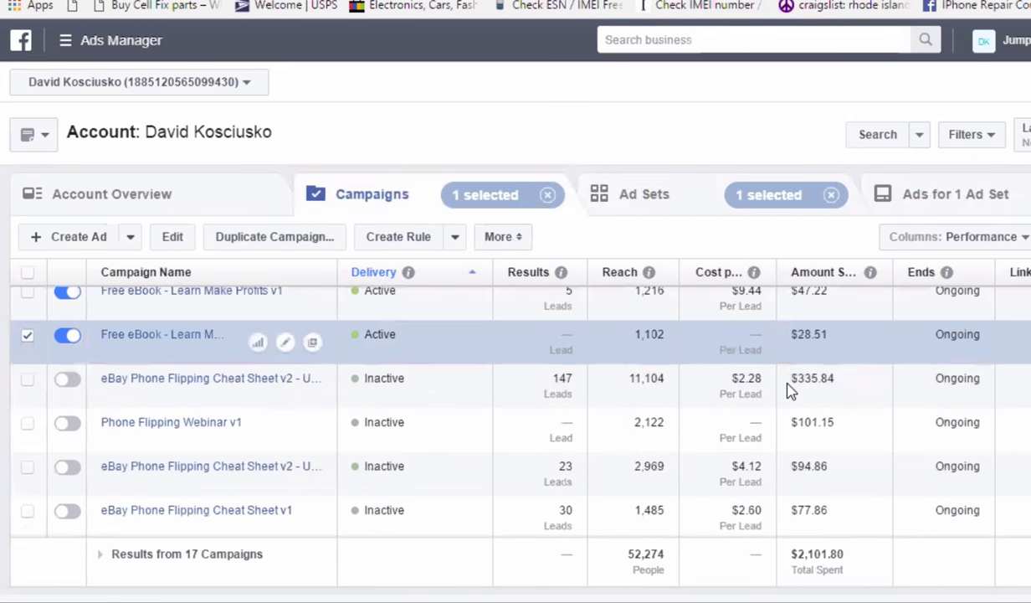
scroll(81, 368, up, 1)
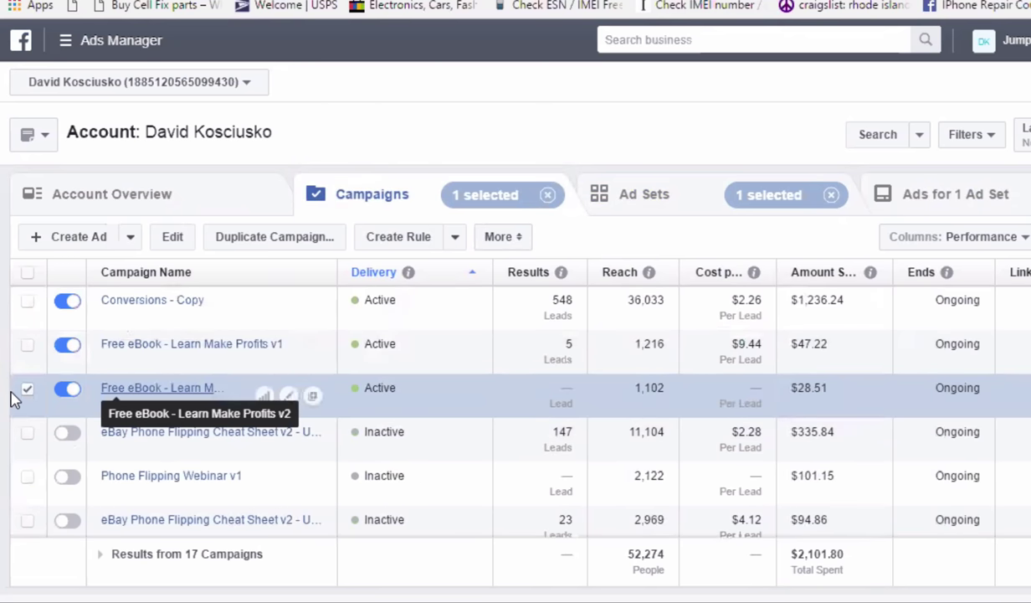
click(246, 392)
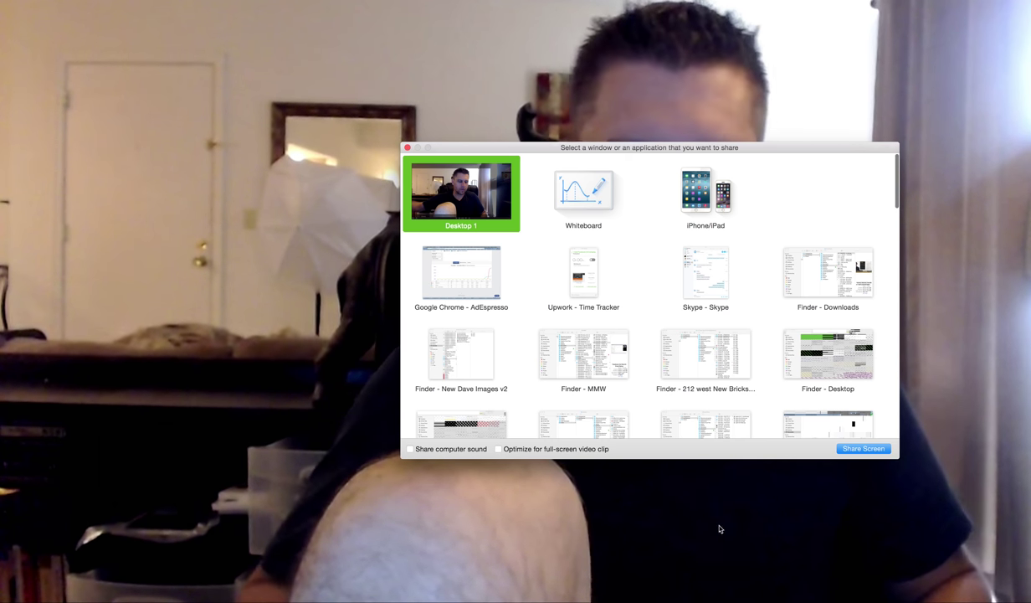
Share the Desktop 1 screen and examine the cost per conversion by placement for the "Free eBook - Learn Make Profits v1" campaign.
click(845, 448)
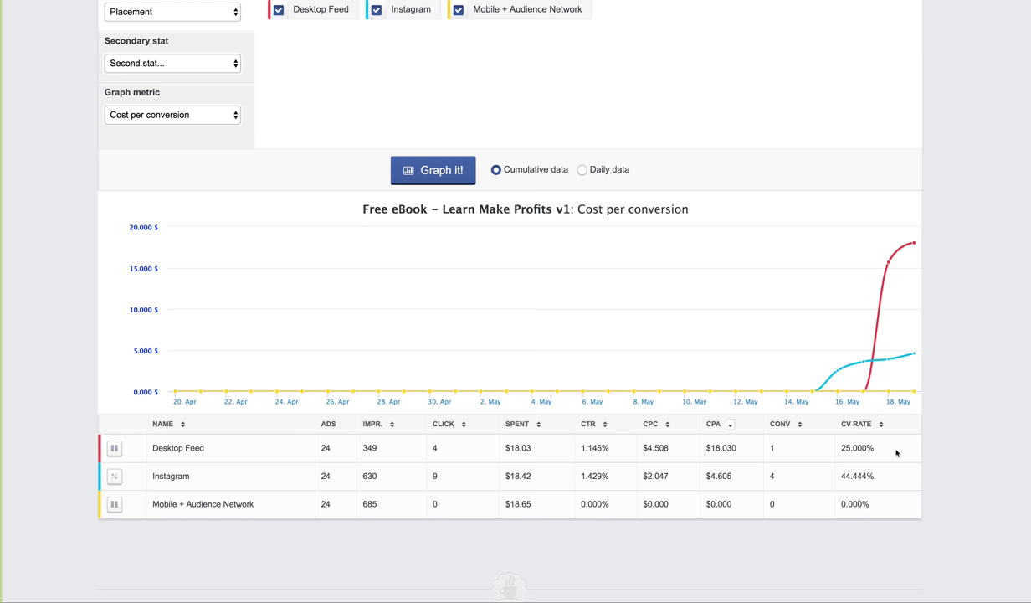
scroll(862, 429, up, 5)
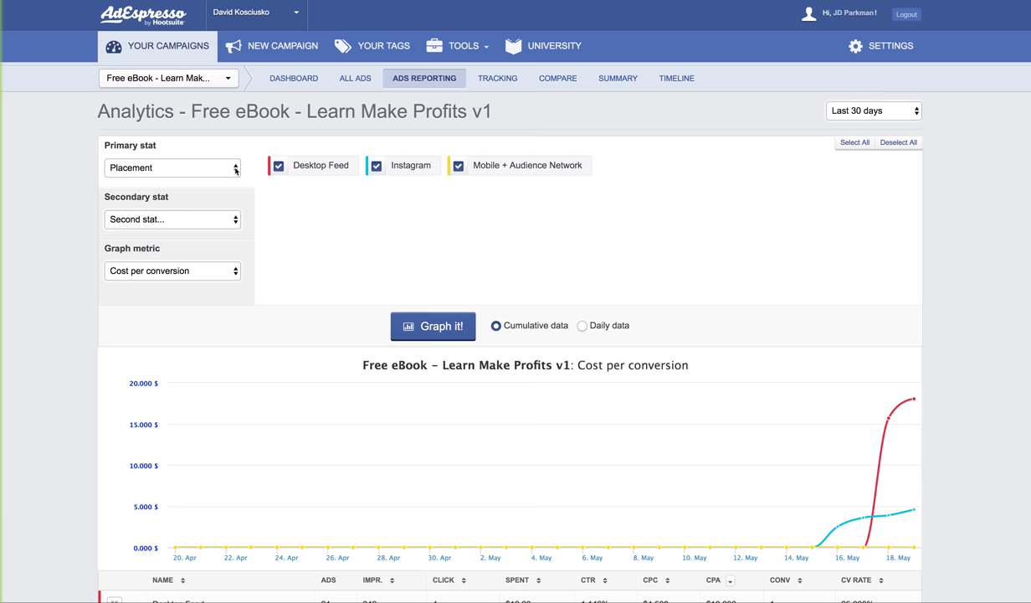
scroll(379, 235, down, 3)
scroll(377, 237, up, 3)
Open the "Free eBook - Learn Make Profits v2" dashboard and examine its spending, conversions, goals summary and top ads.
click(226, 80)
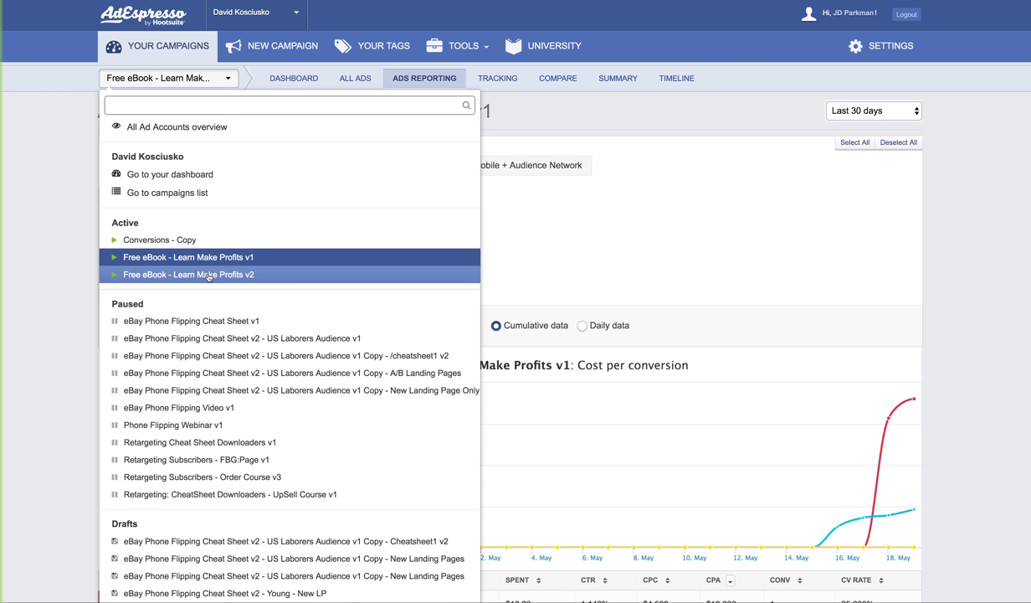
click(399, 154)
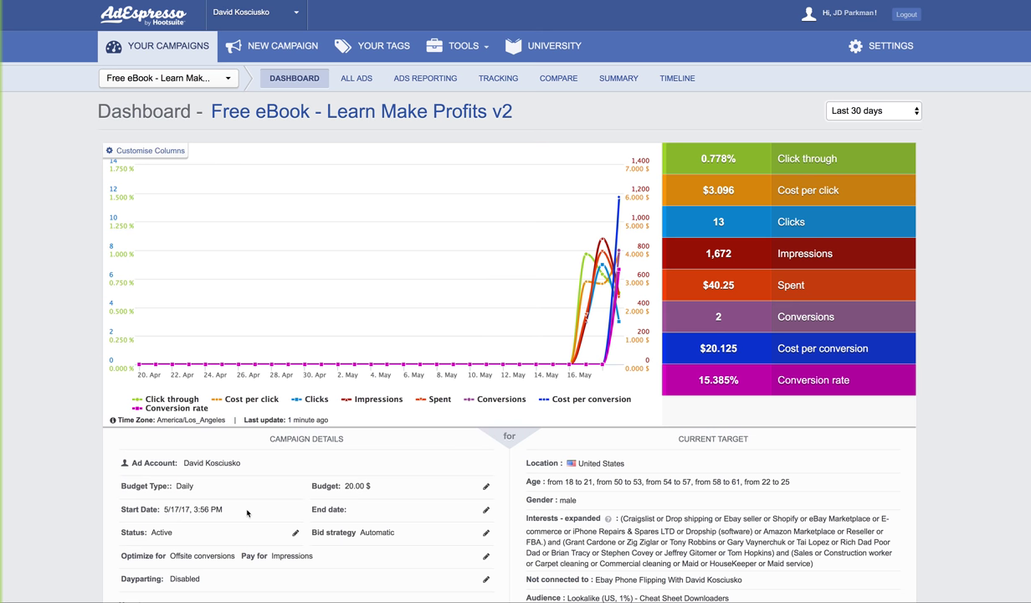
scroll(303, 487, down, 2)
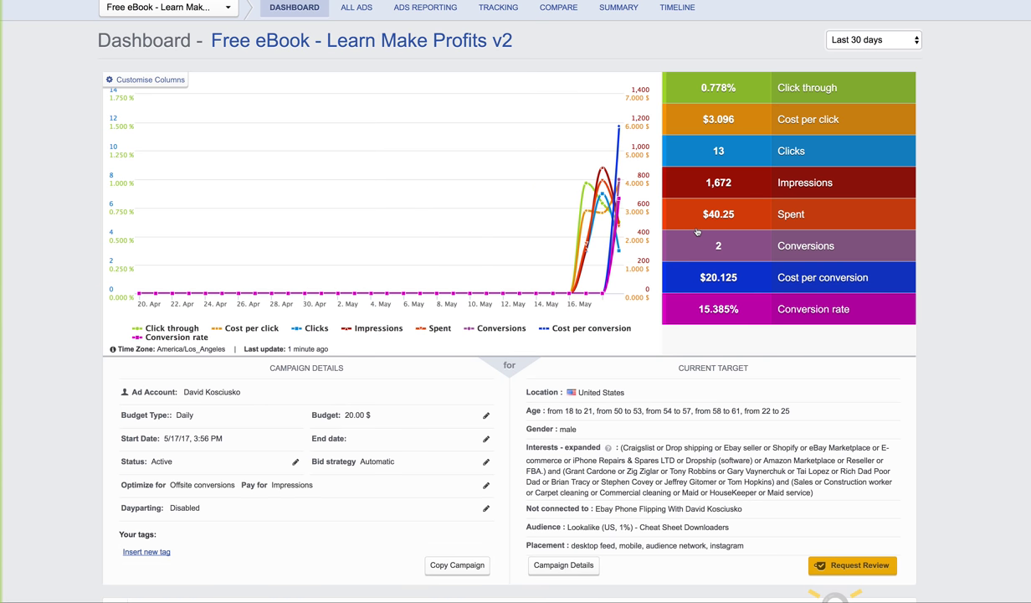
scroll(697, 232, down, 20)
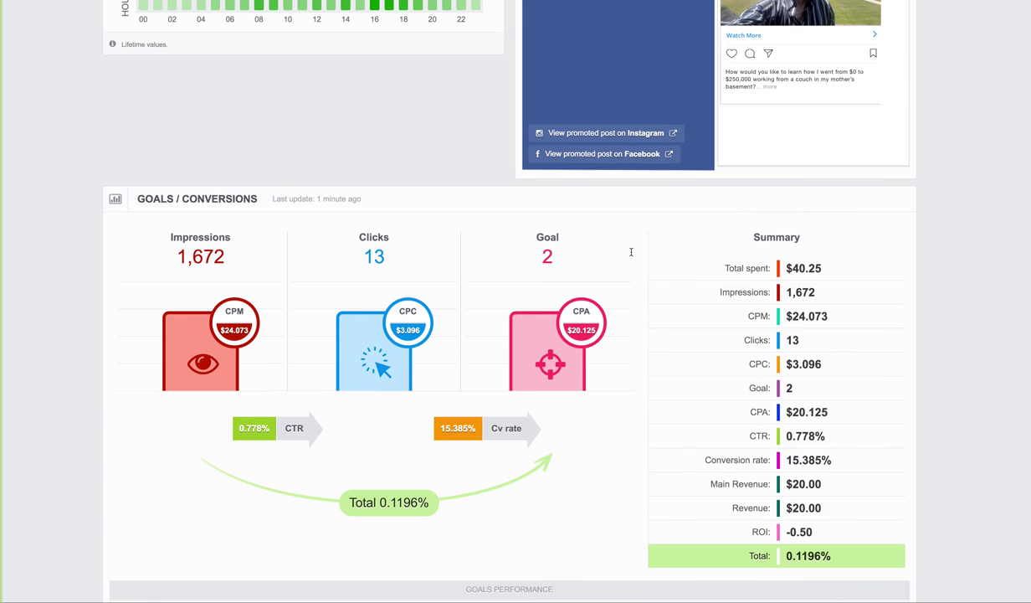
scroll(631, 251, down, 2)
scroll(631, 256, up, 5)
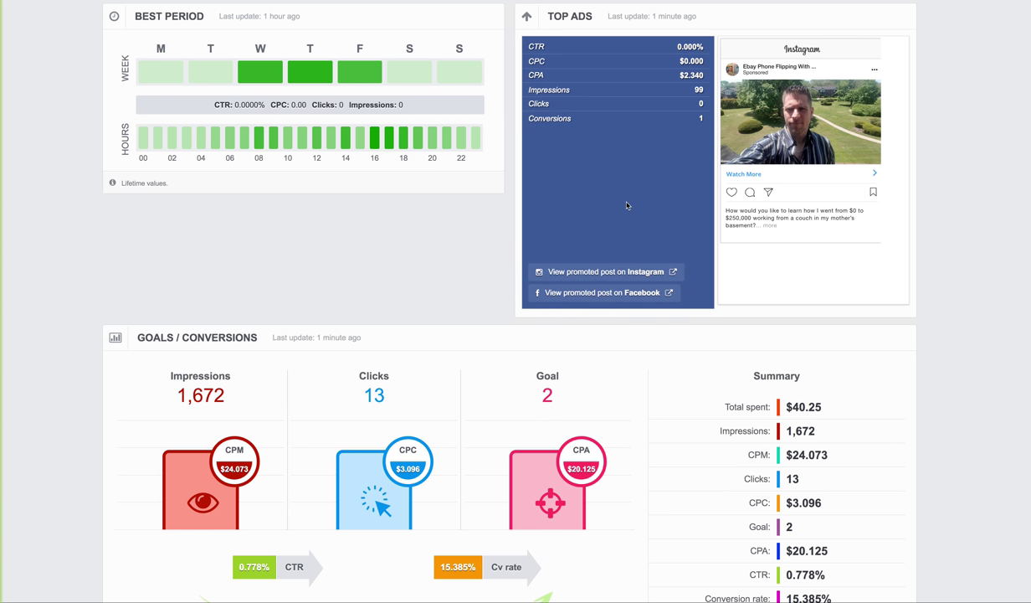
mouse_move(788, 175)
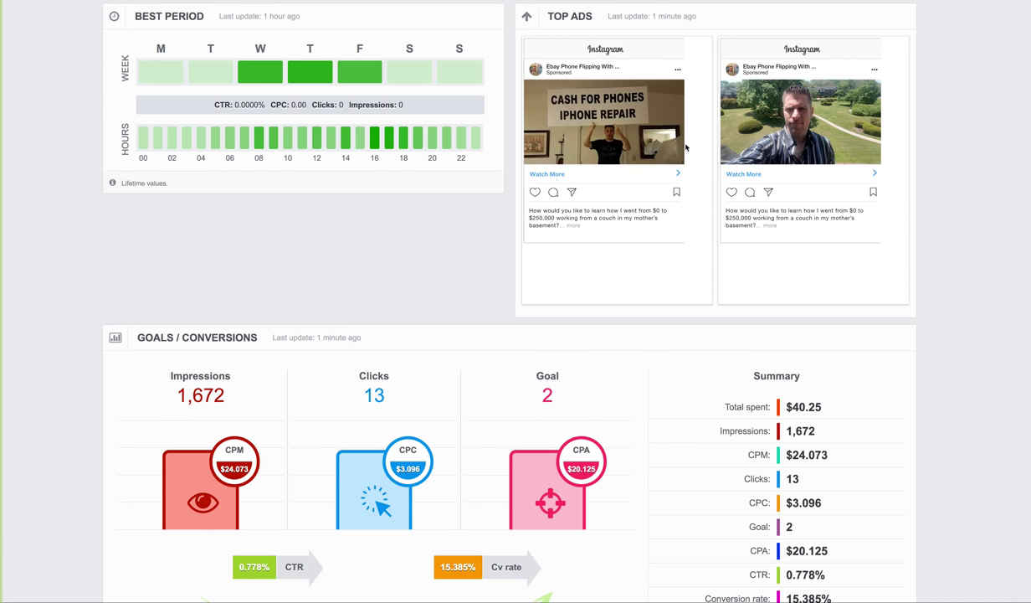
mouse_move(708, 161)
scroll(936, 166, up, 3)
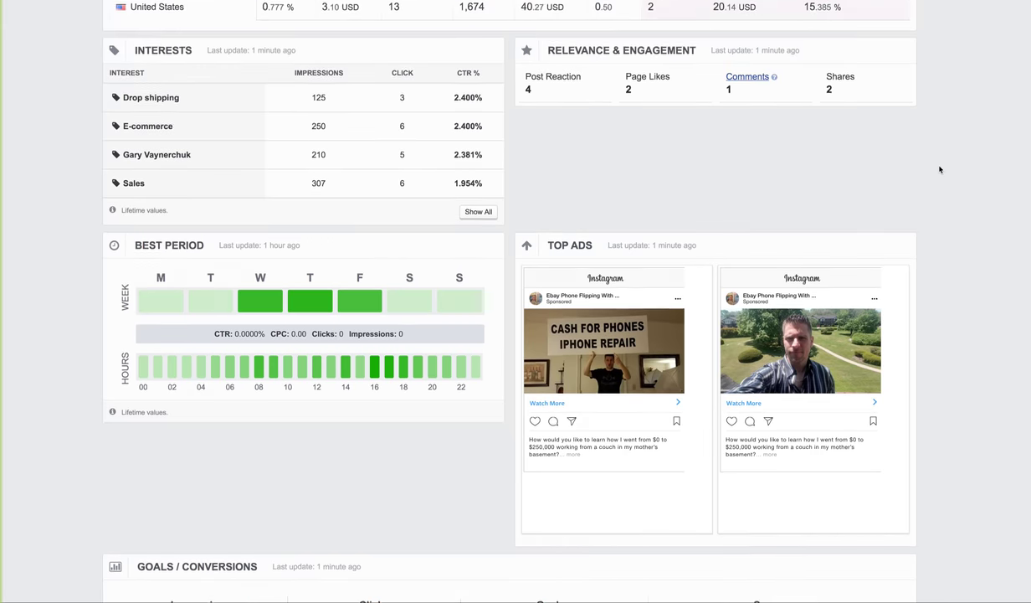
Open the ad reporting of the v2 campaign and check which primary stats are available.
scroll(939, 170, up, 15)
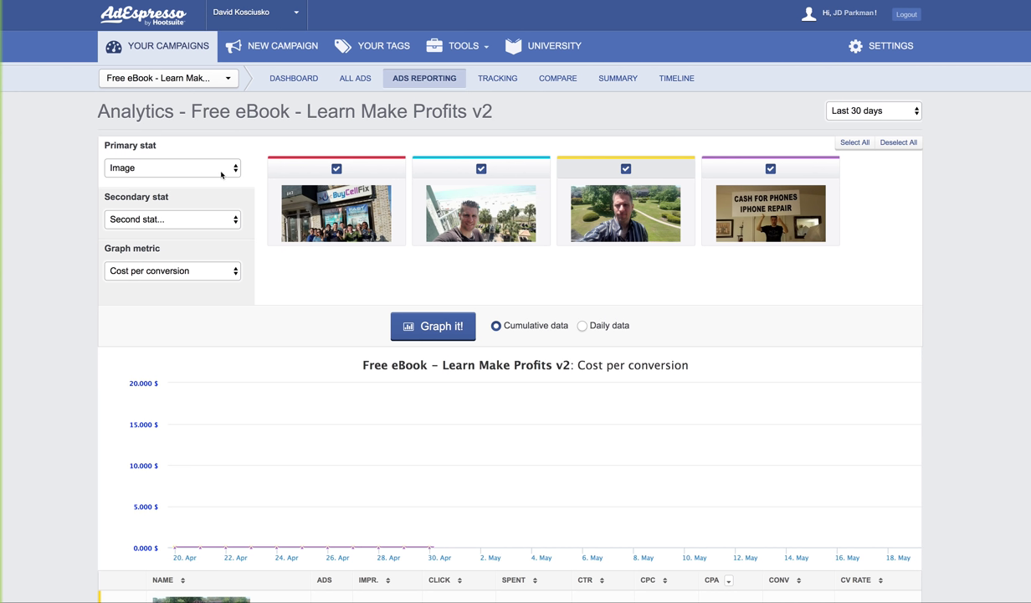
click(226, 169)
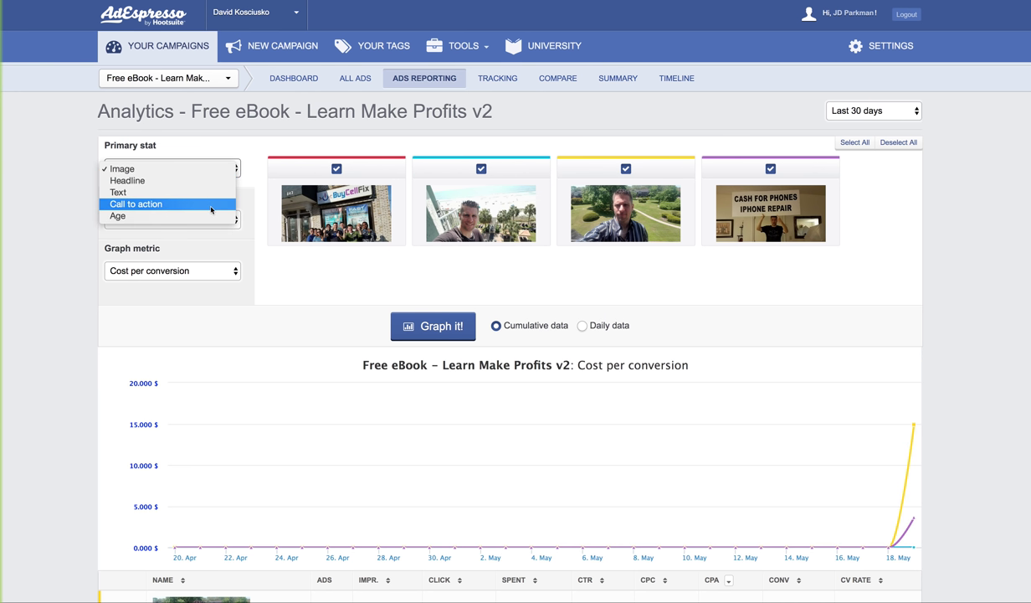
click(249, 142)
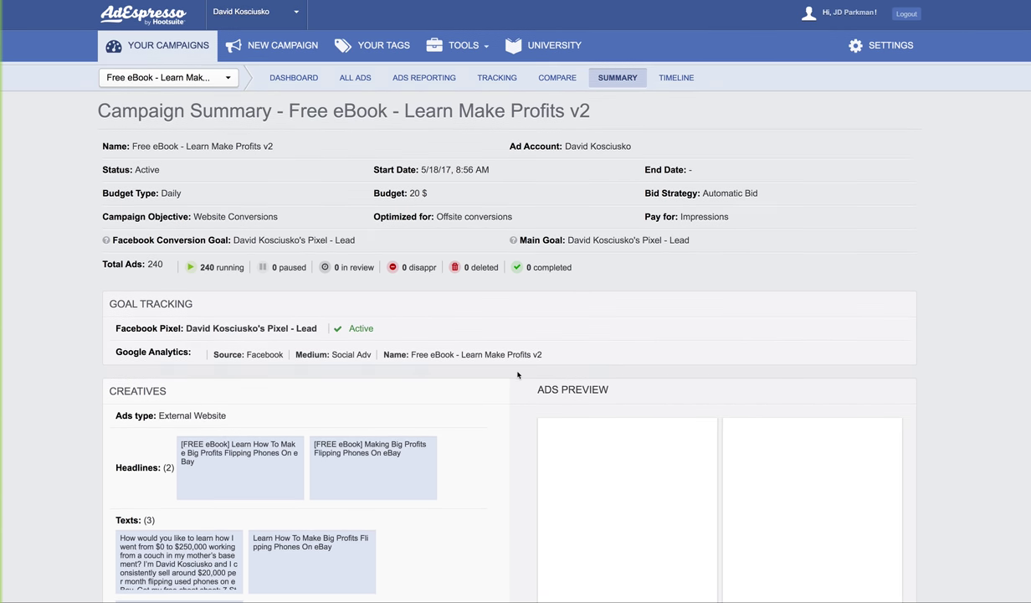
Examine the v2 campaign summary, covering its creatives, ad previews, target ages, interests, audience and placements.
scroll(517, 374, down, 10)
scroll(517, 374, up, 2)
scroll(517, 374, up, 10)
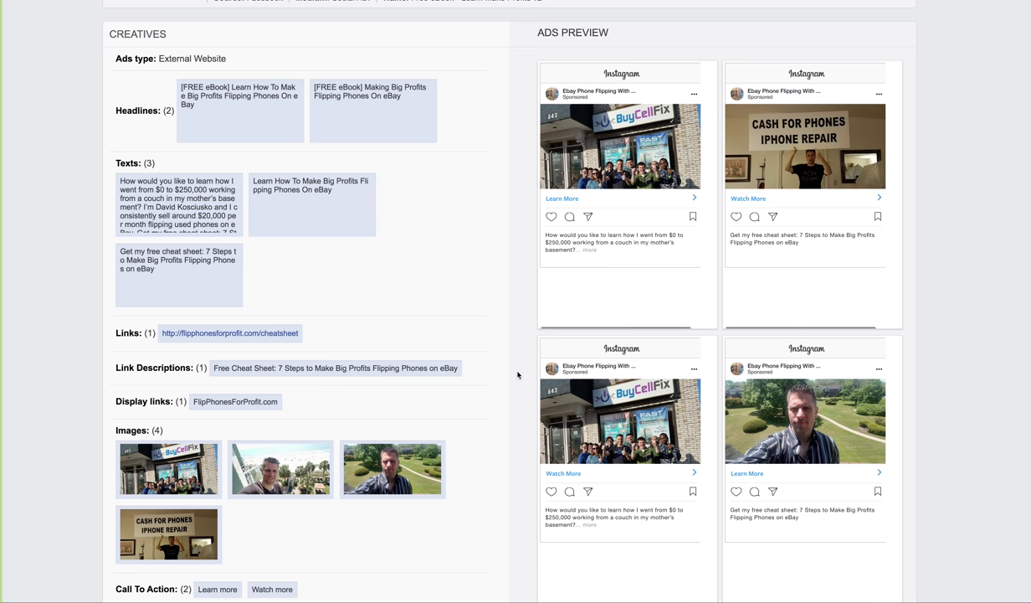
scroll(518, 374, up, 2)
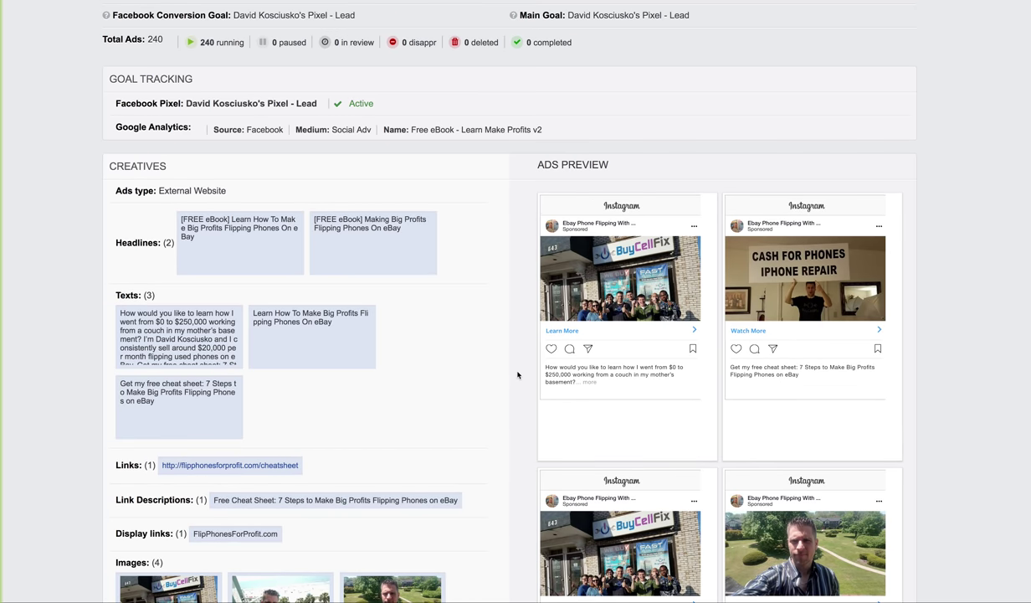
scroll(518, 374, down, 5)
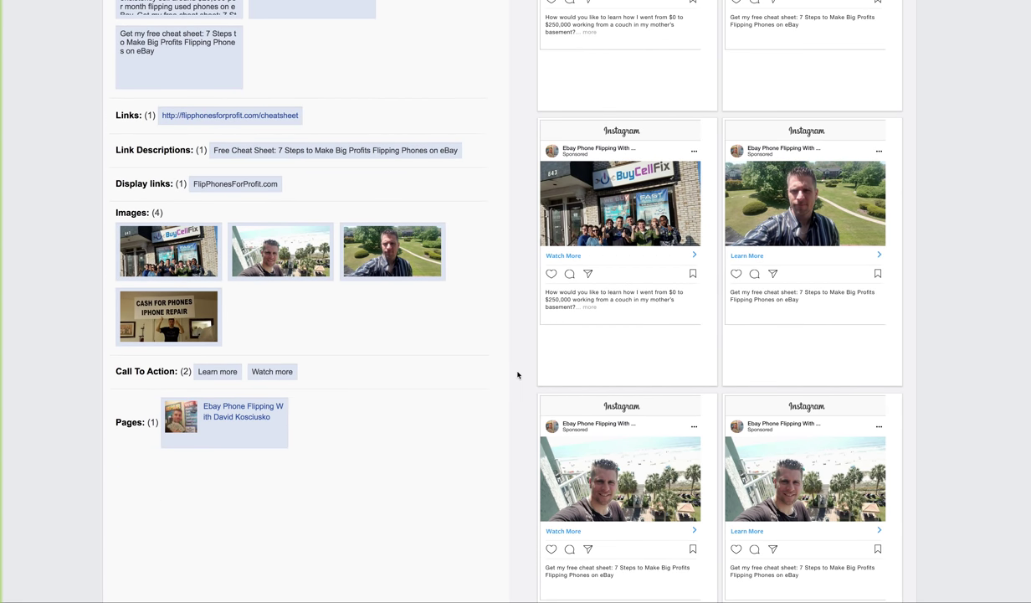
scroll(517, 374, down, 14)
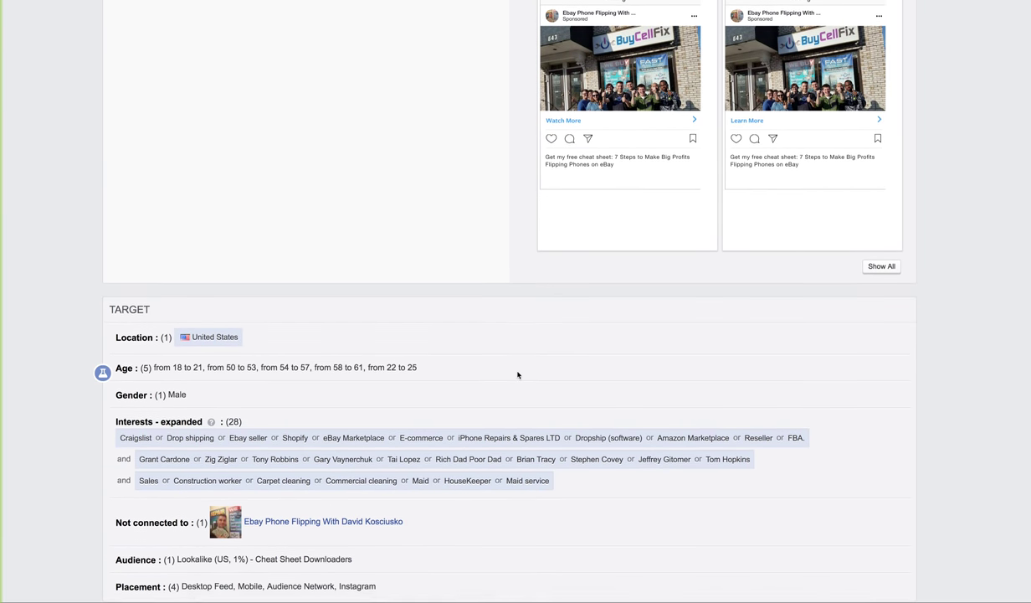
scroll(518, 374, down, 1)
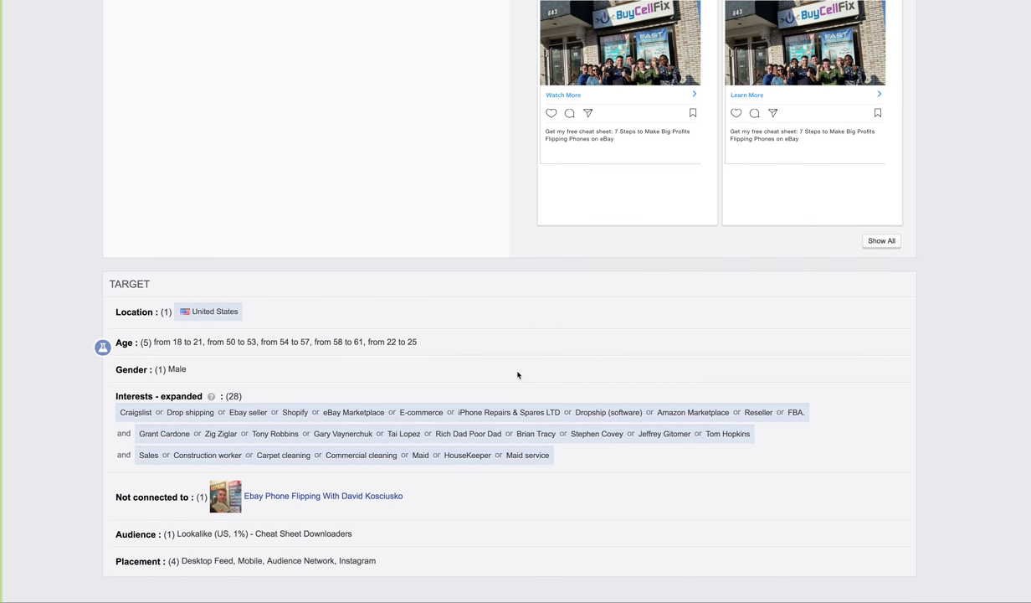
scroll(518, 374, down, 1)
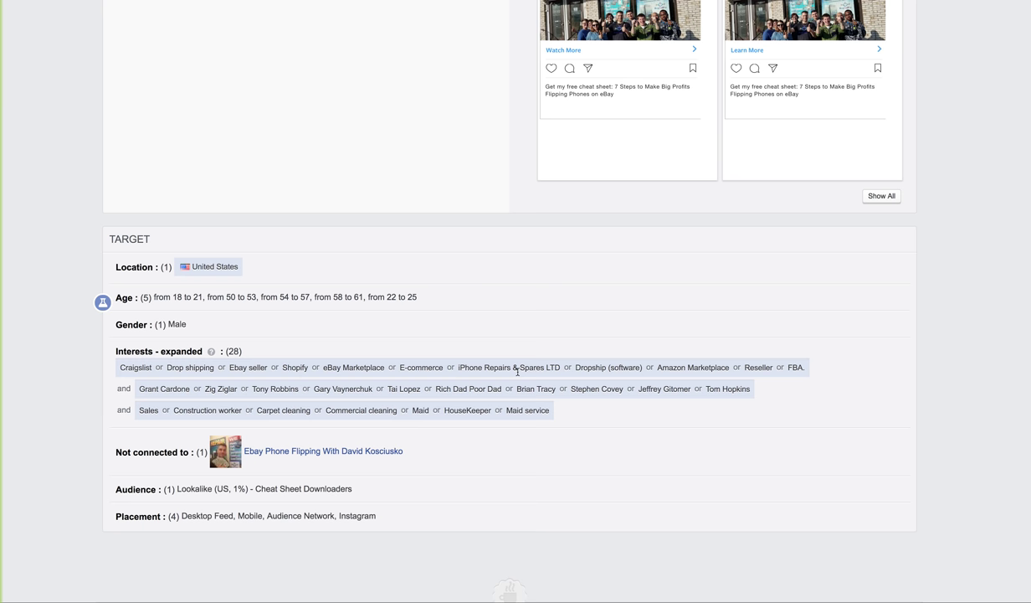
scroll(516, 371, up, 20)
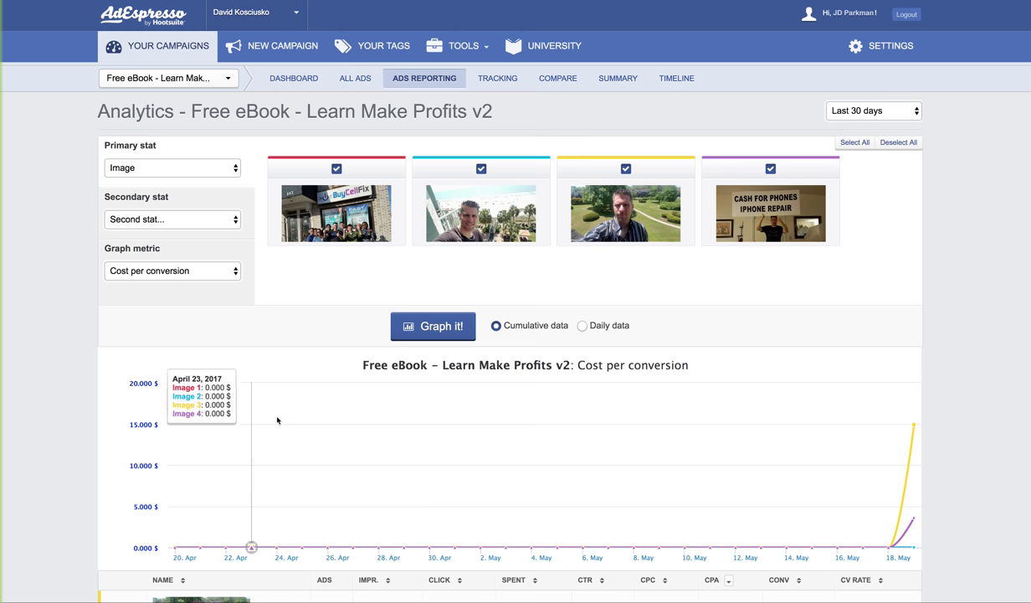
Return to the v2 ad reporting and graph the cost per click by image.
scroll(278, 423, down, 5)
scroll(251, 293, up, 2)
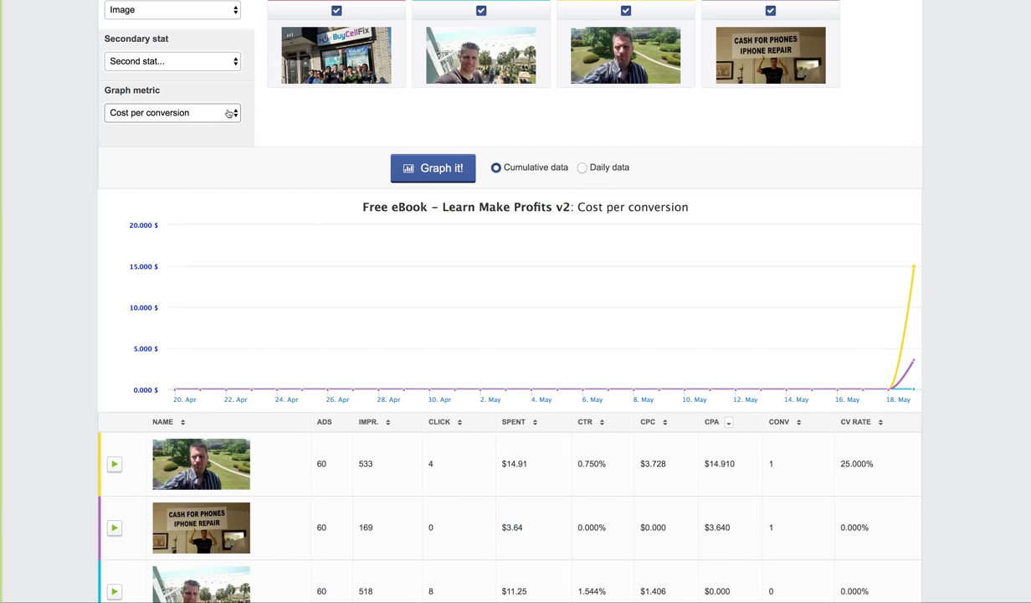
click(229, 113)
click(224, 100)
click(449, 176)
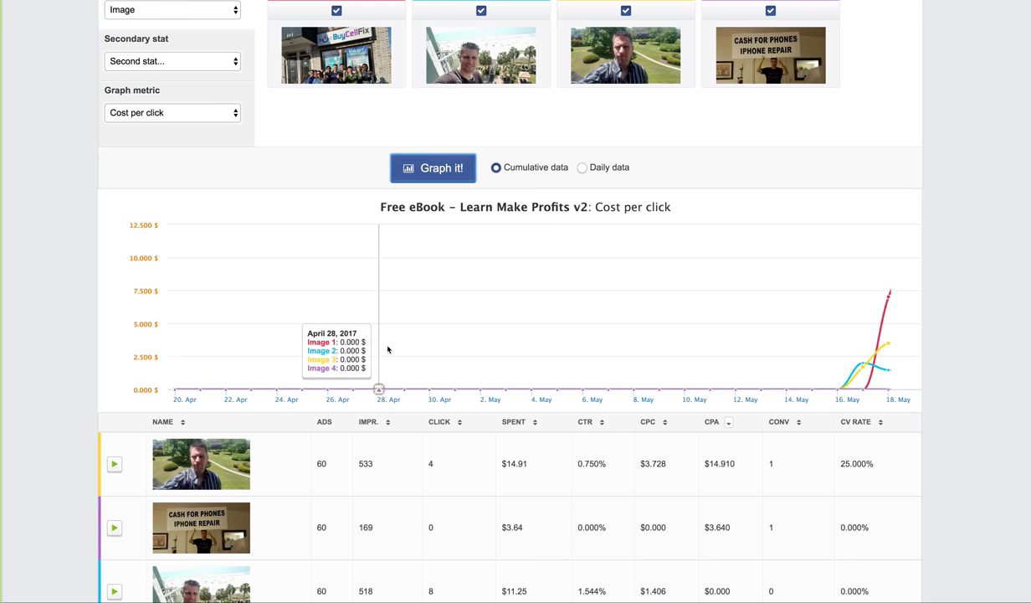
Compare the clicks, click-through rate and cost per click of the four ad images.
scroll(388, 349, down, 5)
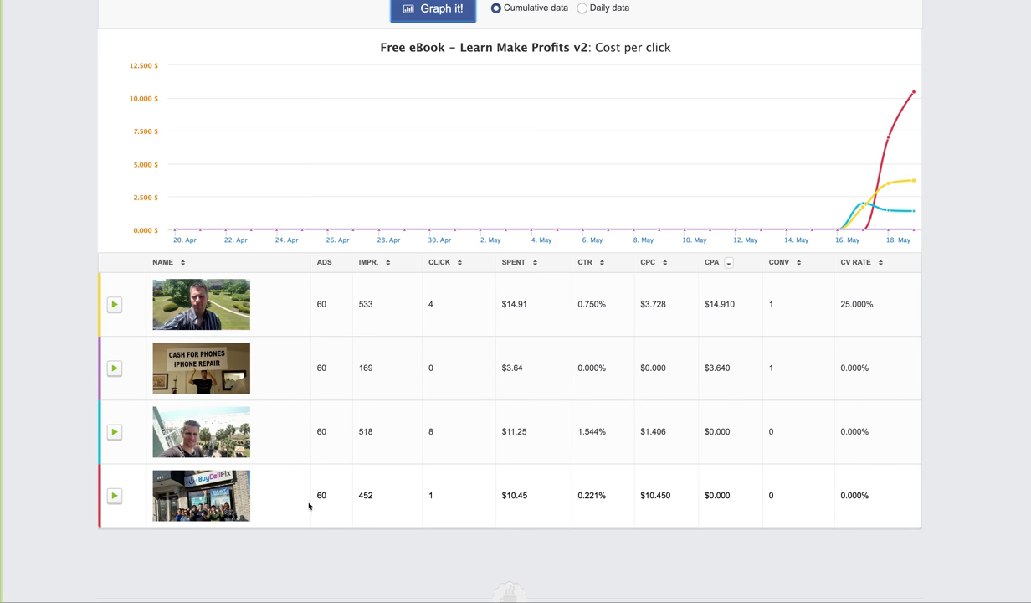
drag(663, 496, 636, 490)
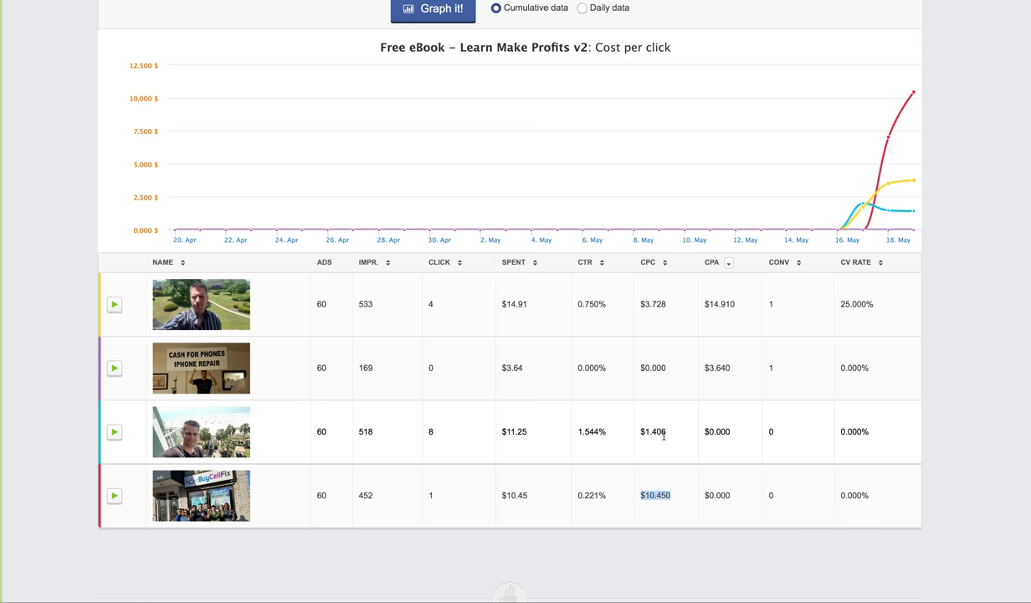
click(431, 425)
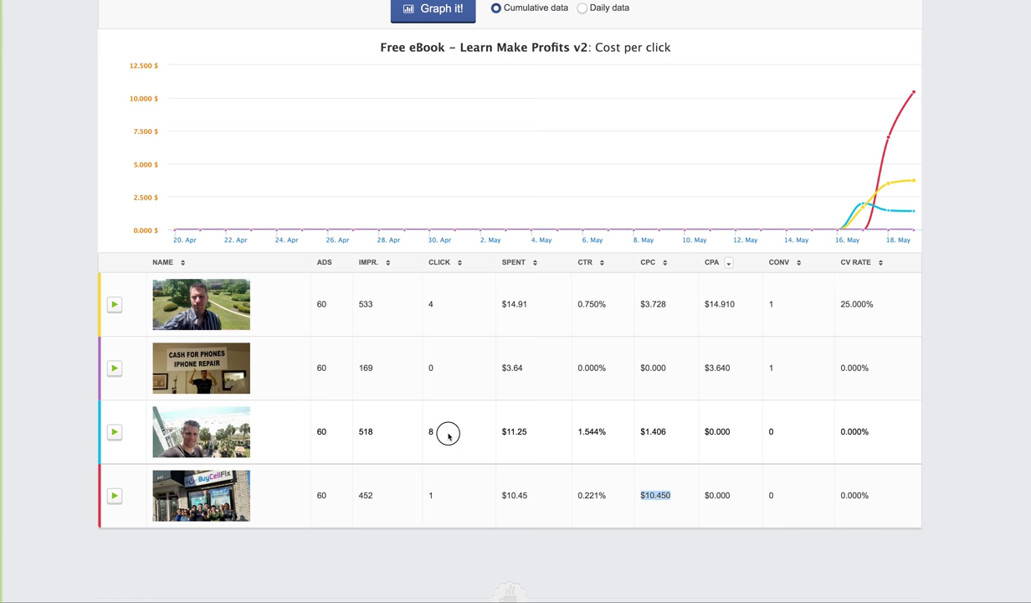
double_click(599, 430)
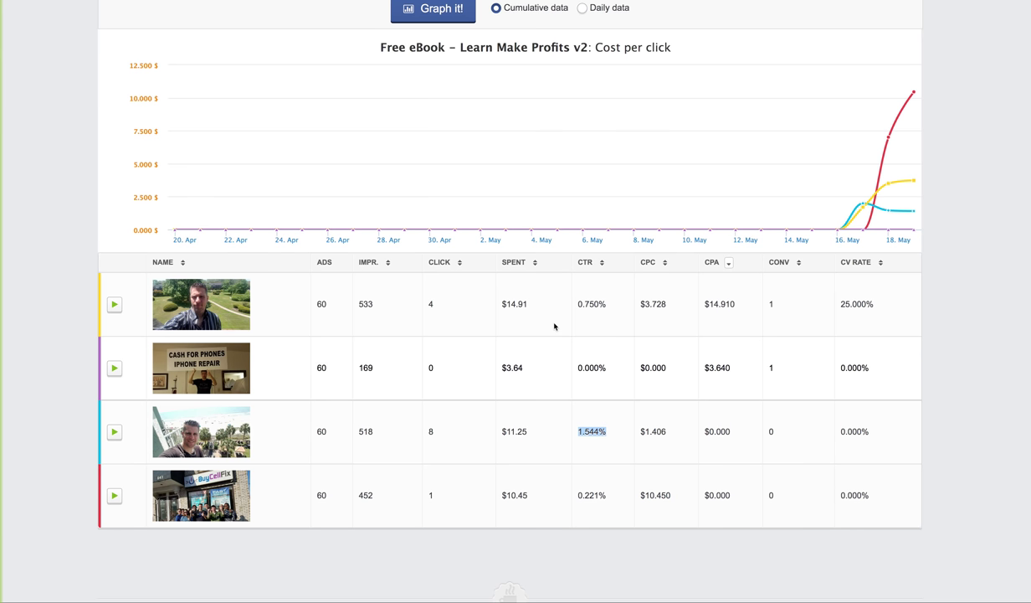
double_click(593, 303)
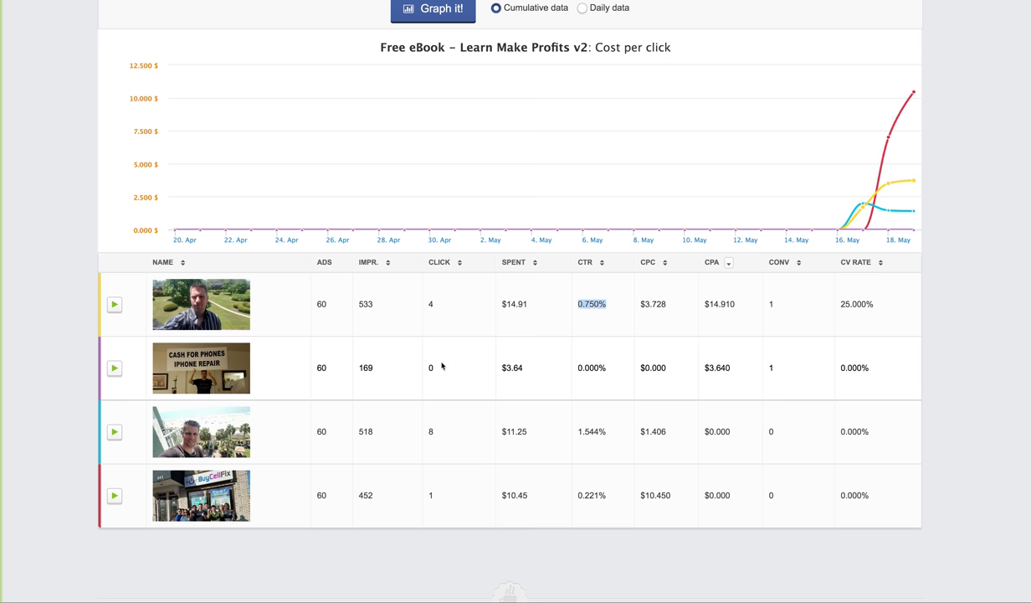
Pause the 60 ads using the BuyCellFix storefront image and the 60 ads using the beach selfie image.
click(115, 495)
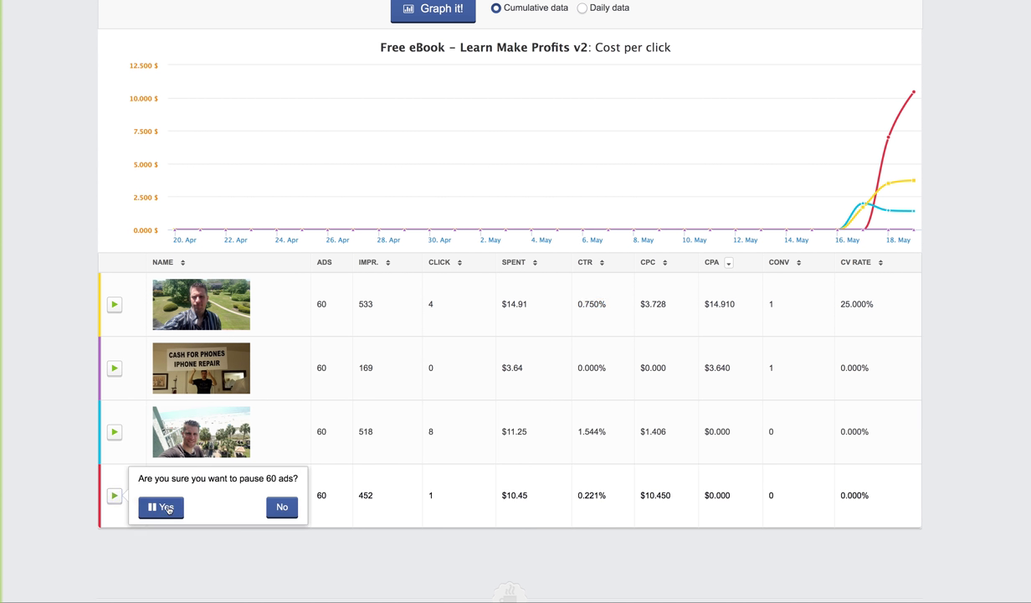
click(163, 507)
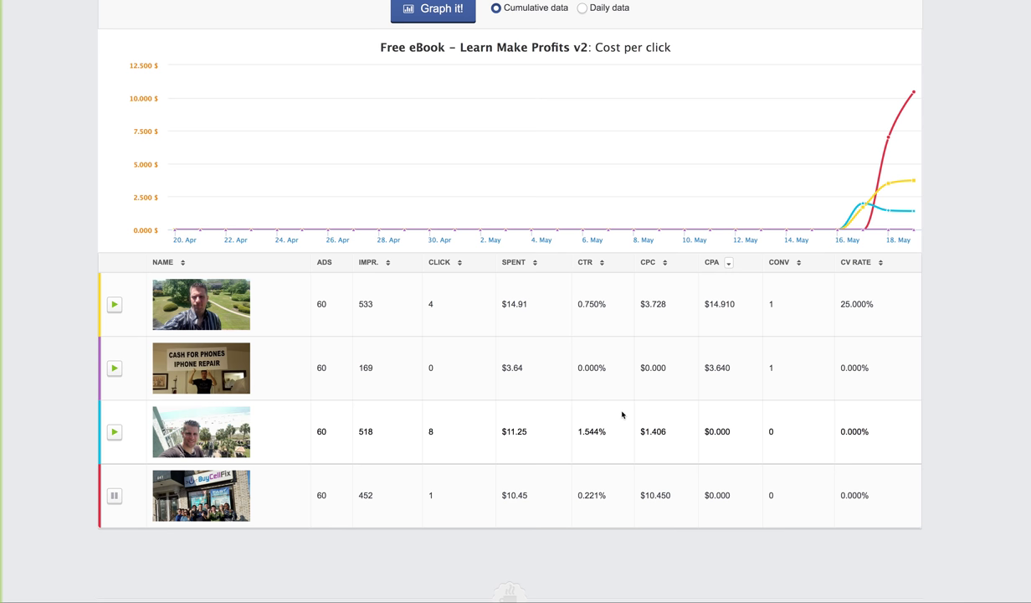
drag(730, 431, 716, 435)
click(699, 435)
click(113, 431)
click(166, 443)
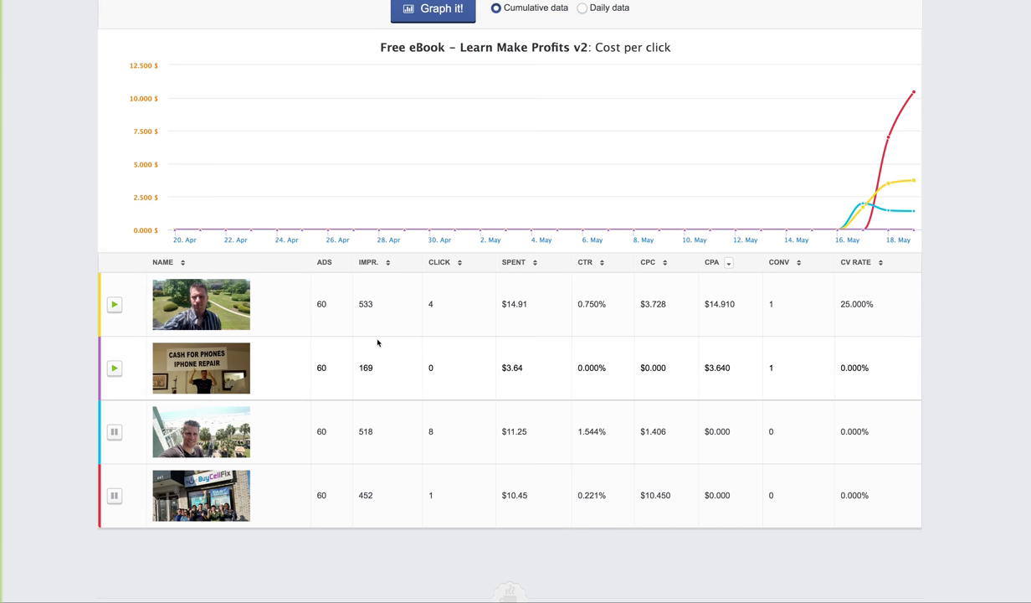
Compare the cost per conversion of the two images still running, the garden selfie and the "Cash for Phones" sign.
scroll(377, 344, up, 5)
scroll(386, 500, down, 2)
scroll(386, 501, down, 3)
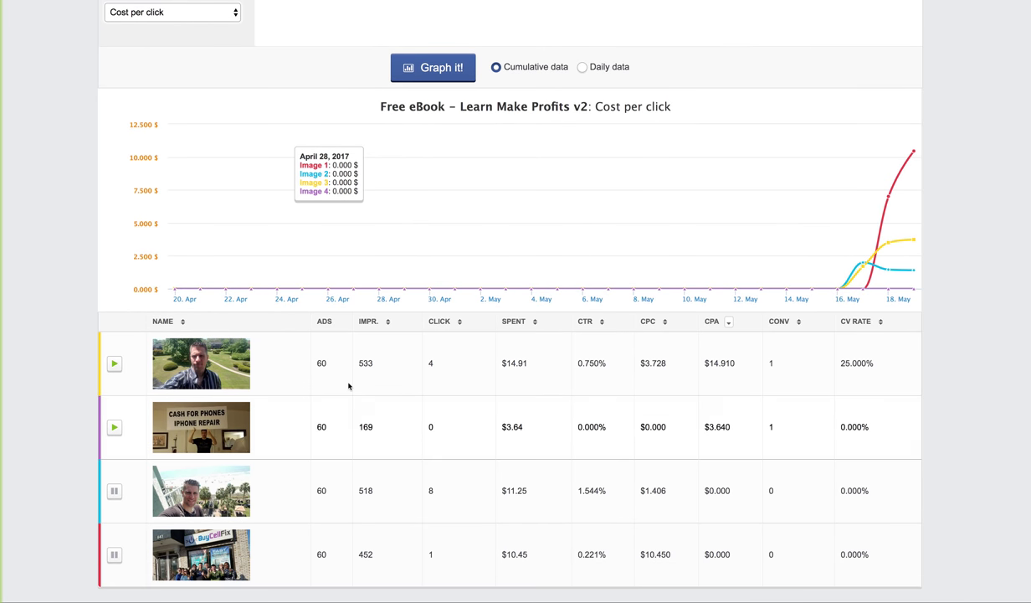
double_click(746, 400)
double_click(699, 407)
double_click(692, 346)
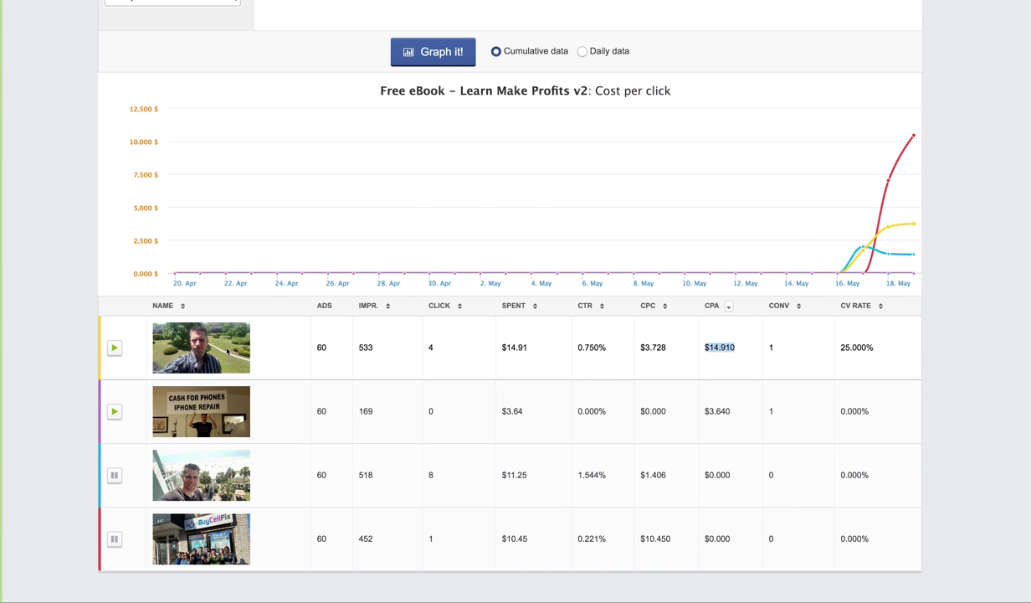
Set the primary stat to Headline and graph the v2 campaign's cost per click.
scroll(229, 351, up, 5)
click(206, 170)
click(205, 181)
click(417, 315)
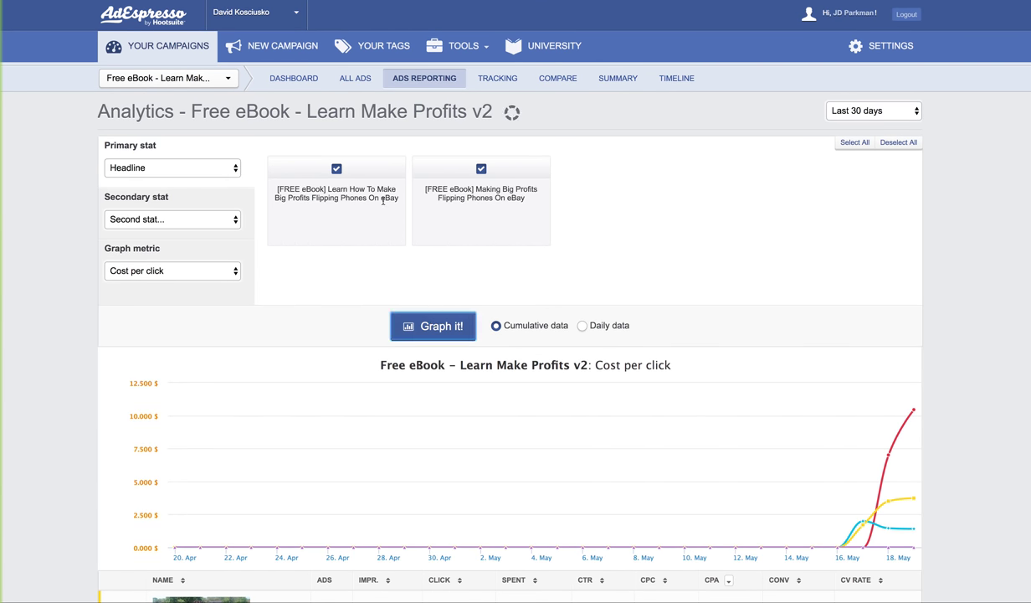
Compare the click-through rate and cost per click of the "Learn How To Make Big Profits" and "Making Big Profits" headlines.
scroll(356, 502, down, 3)
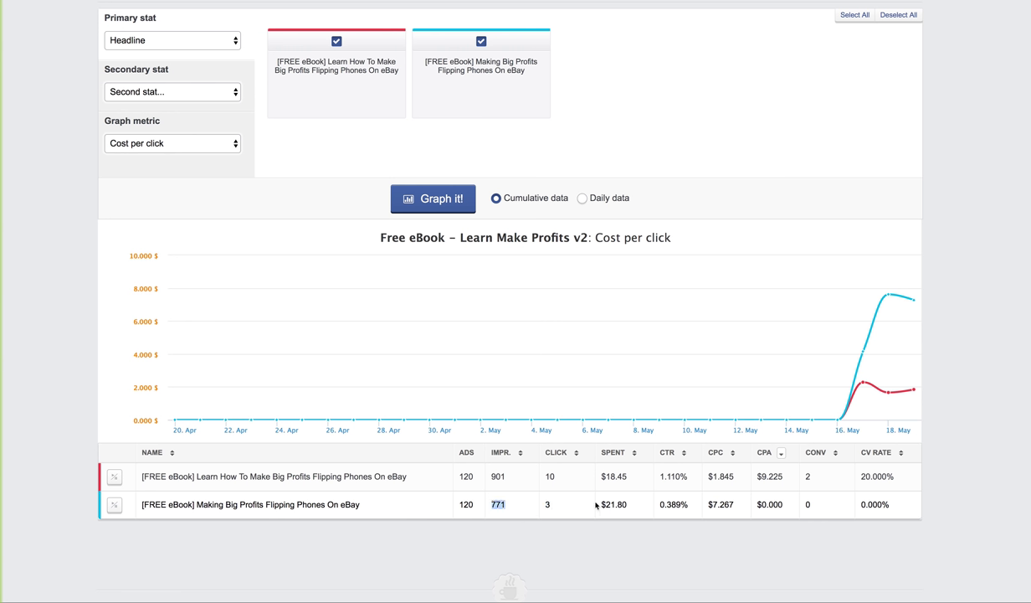
click(686, 502)
double_click(686, 502)
drag(710, 503, 731, 506)
drag(360, 504, 140, 504)
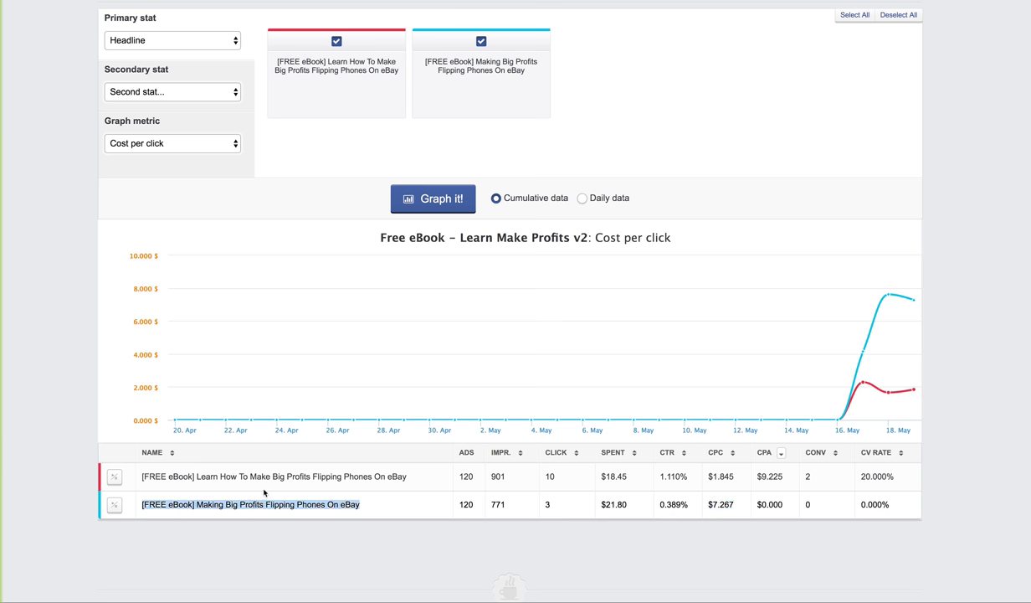
drag(407, 476, 122, 477)
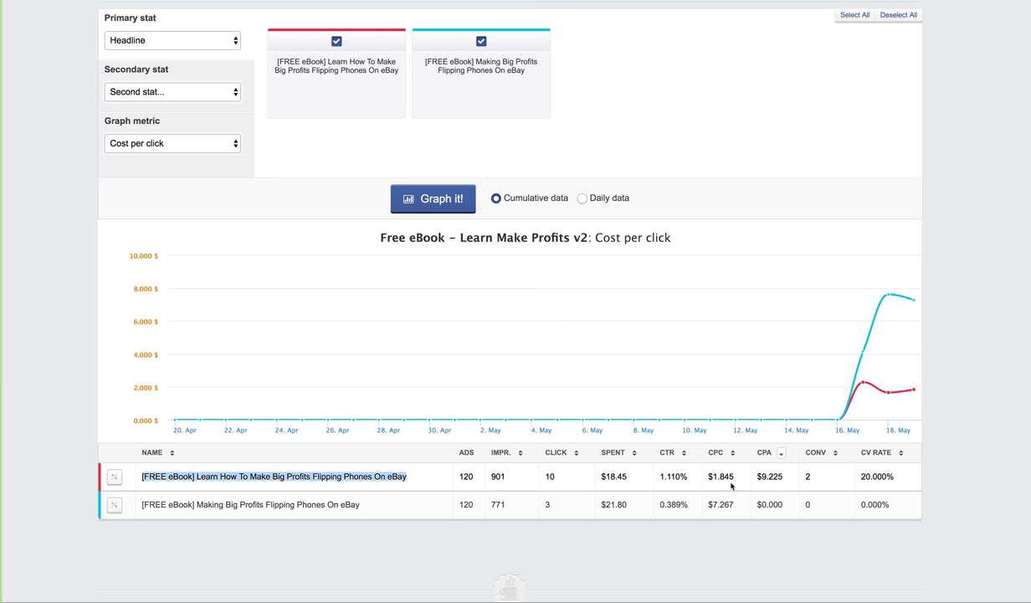
Pause the 120 ads using the "Making Big Profits Flipping Phones On eBay" headline.
click(115, 506)
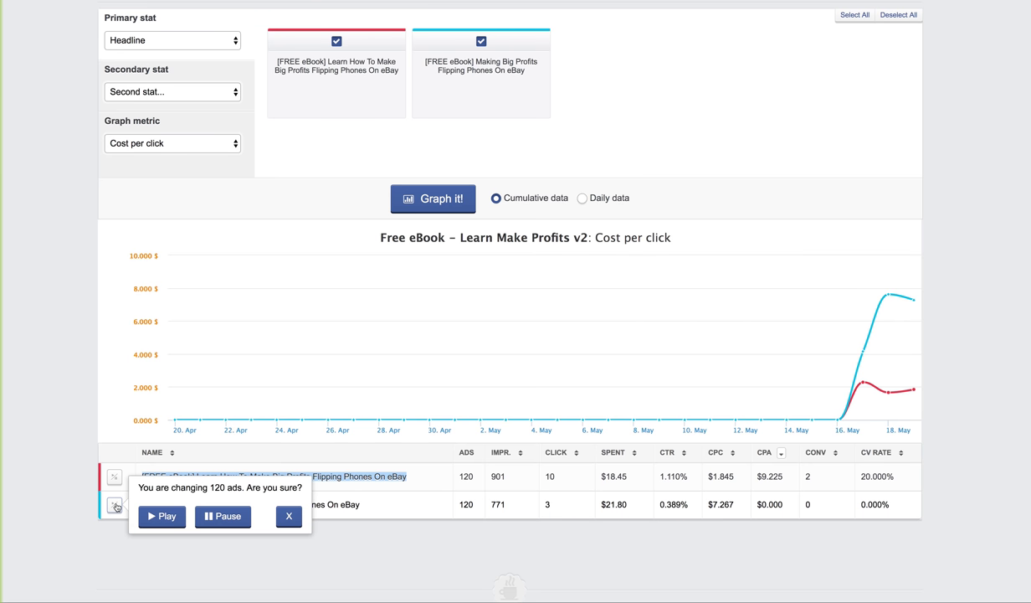
click(203, 514)
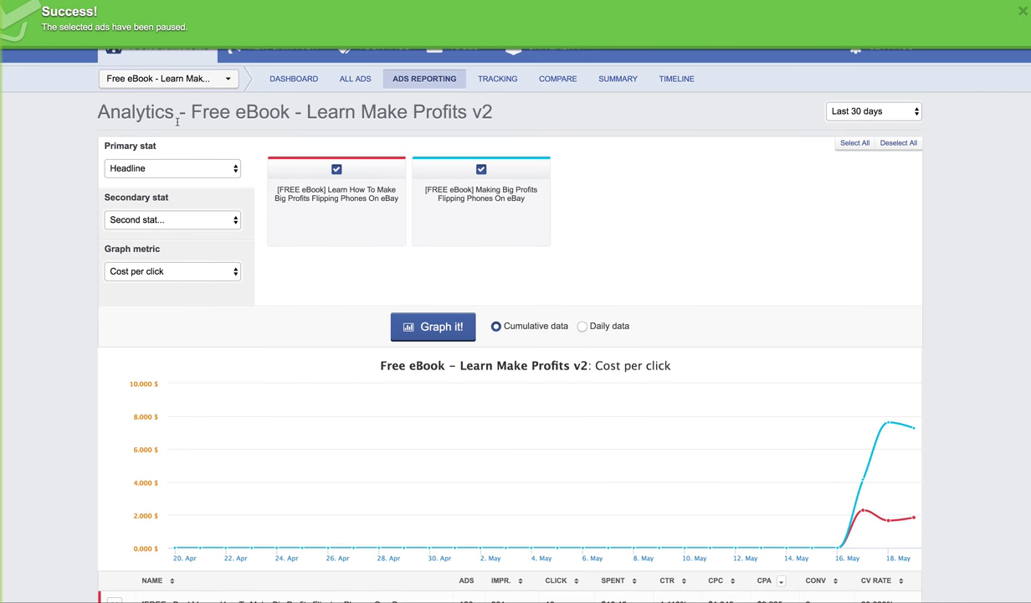
Set the primary stat to Text and graph the v2 campaign's cost per click.
click(184, 169)
click(400, 269)
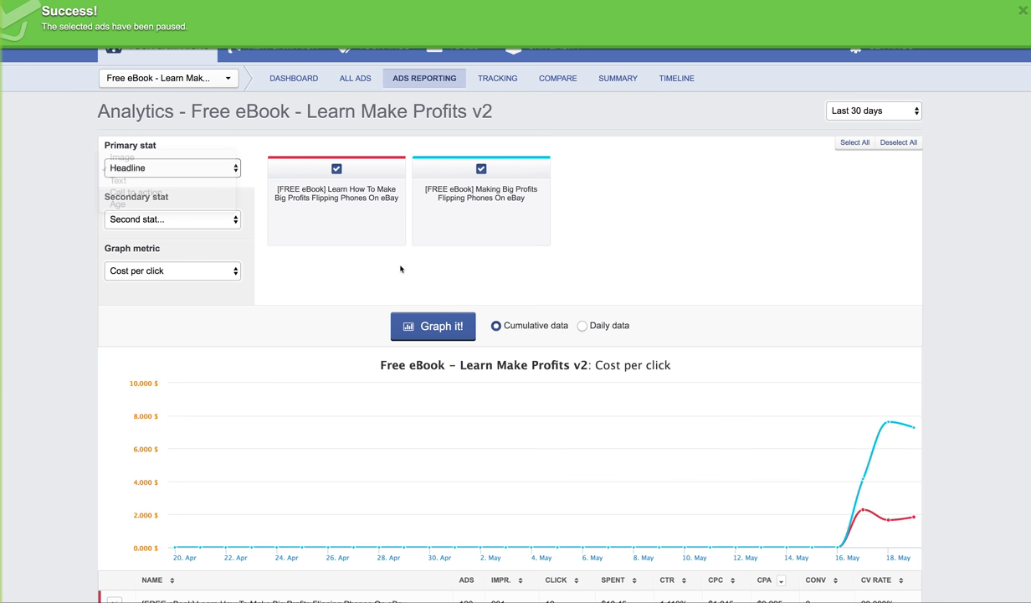
click(410, 316)
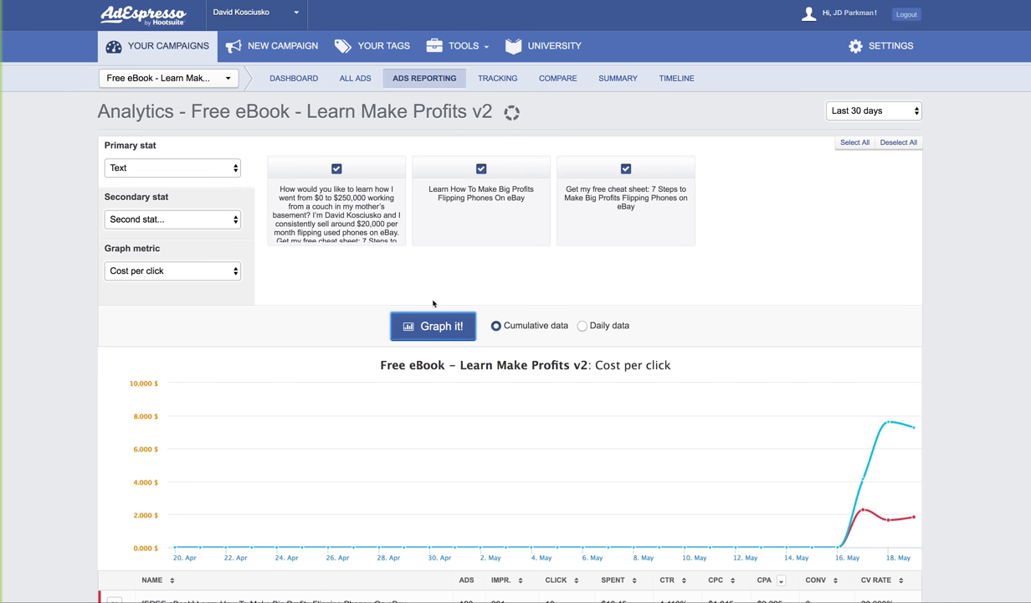
Compare impressions, clicks and spend of the long story text, the "Get my free cheat sheet" text and the "Learn How To Make Big Profits" text.
scroll(259, 256, down, 3)
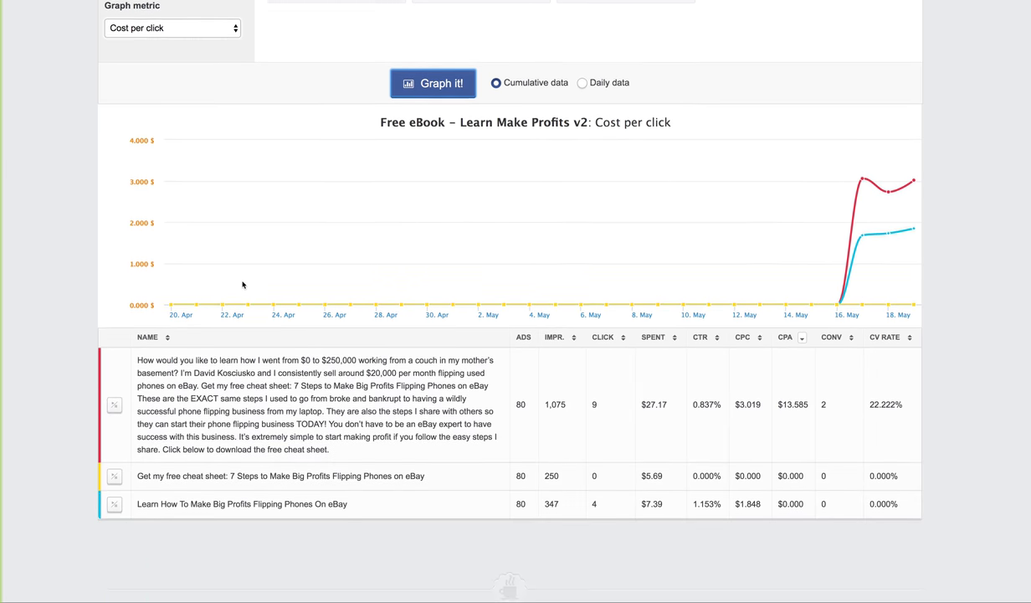
scroll(242, 284, up, 2)
scroll(242, 285, down, 2)
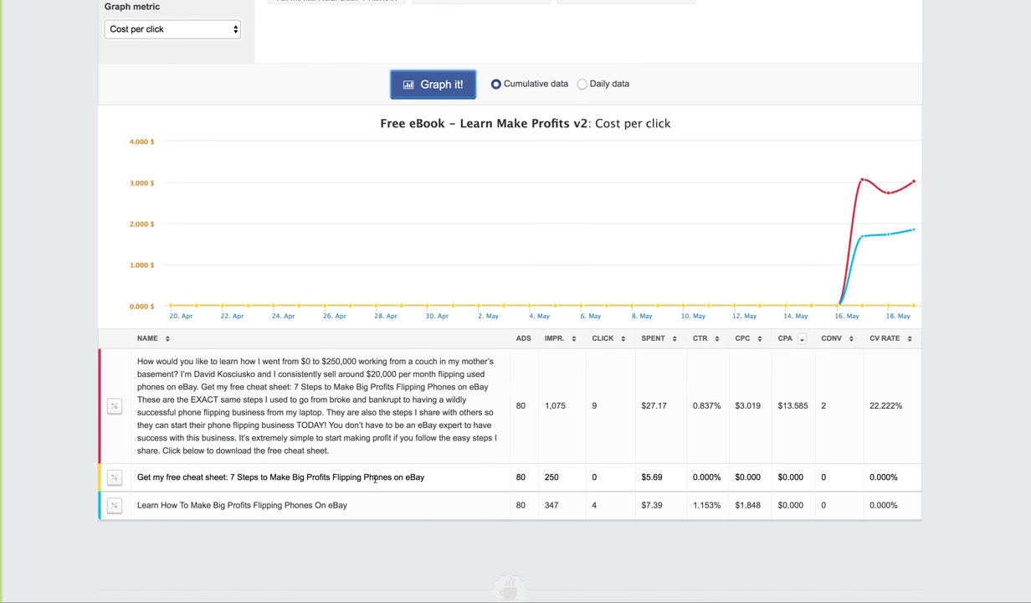
drag(425, 477, 153, 476)
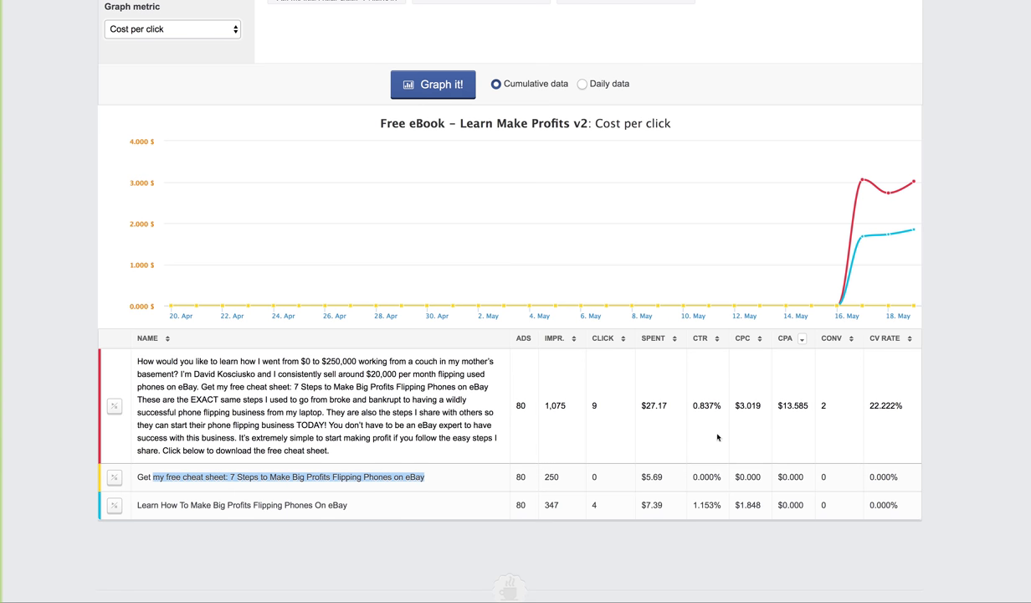
drag(842, 400, 138, 355)
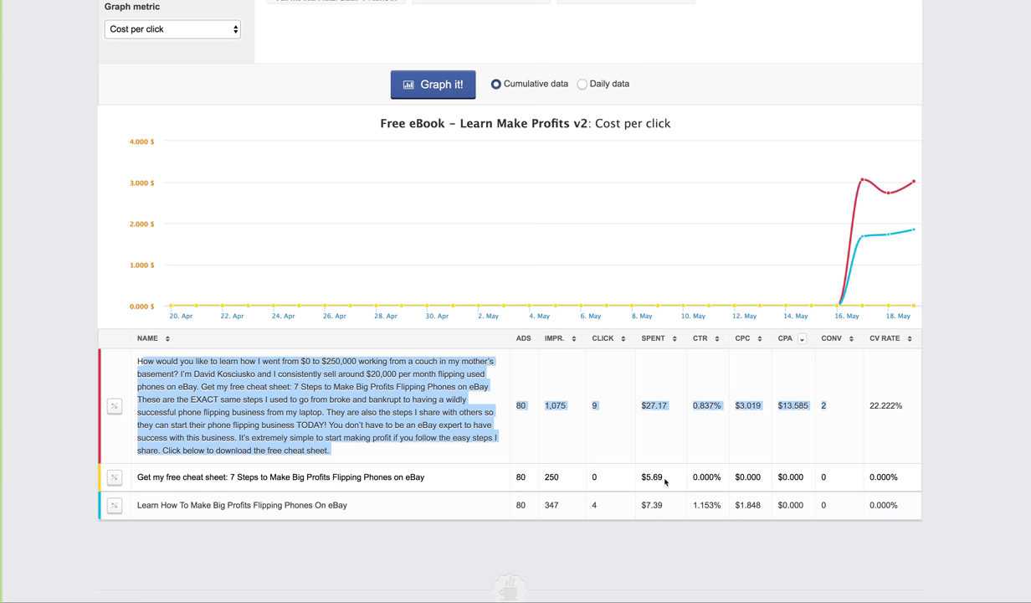
click(572, 482)
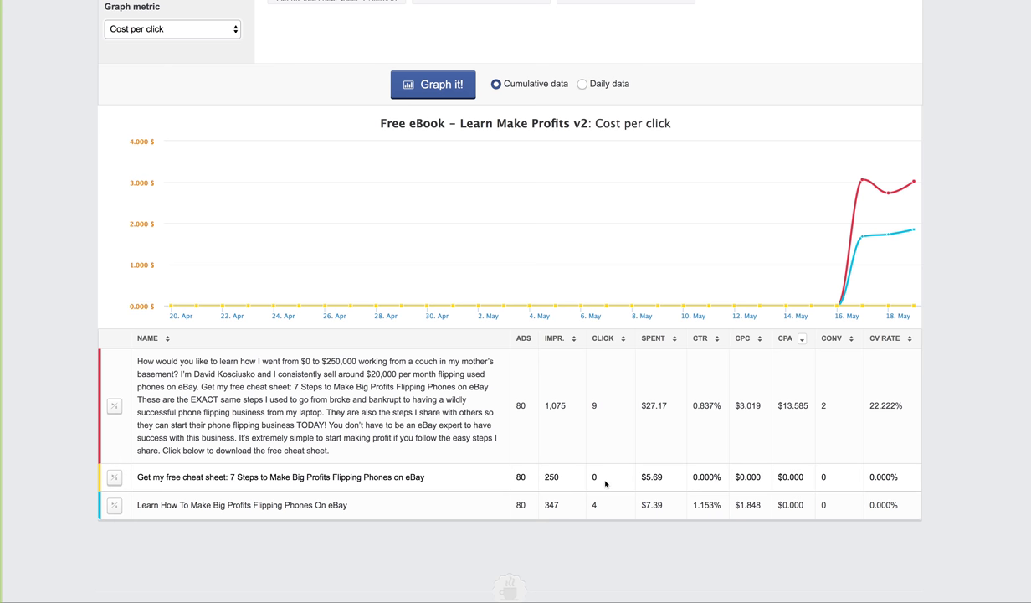
drag(424, 476, 117, 473)
drag(352, 505, 134, 504)
click(520, 405)
drag(562, 406, 567, 406)
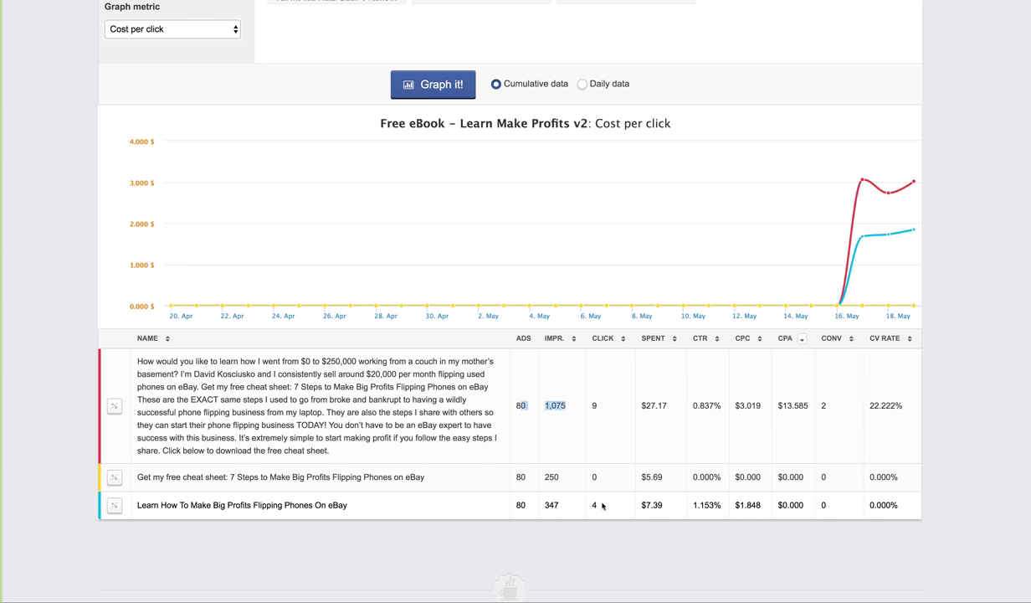
Compare the conversion rates of the long story text and the "Learn How To Make Big Profits" text.
drag(927, 400, 869, 400)
drag(902, 505, 867, 505)
drag(315, 533, 263, 505)
click(383, 507)
Pause the 80 ads using the "Get my free cheat sheet: 7 Steps to Make Big Profits" text.
scroll(384, 508, up, 5)
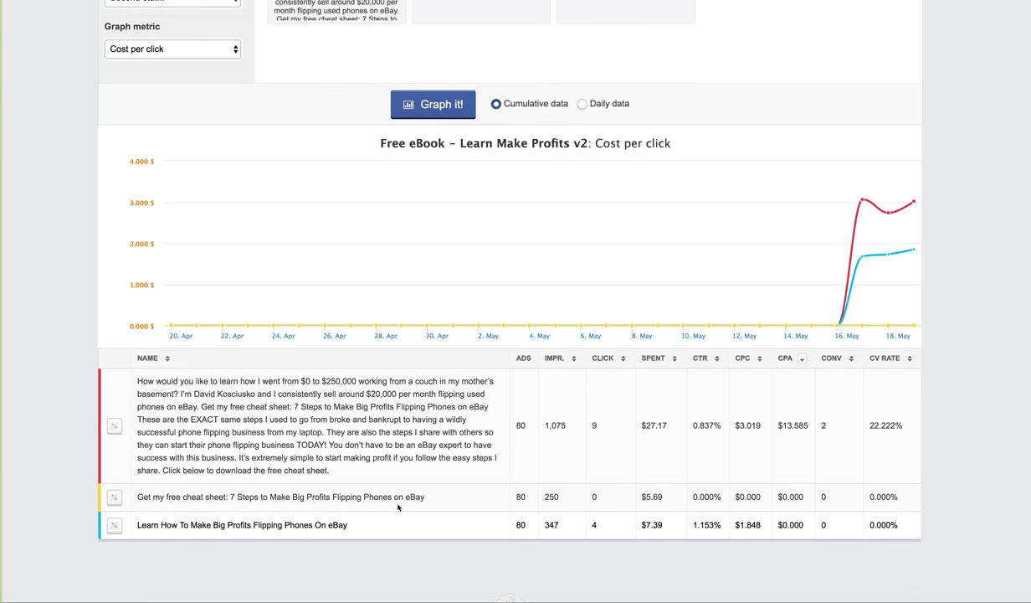
scroll(212, 495, down, 5)
scroll(84, 269, up, 1)
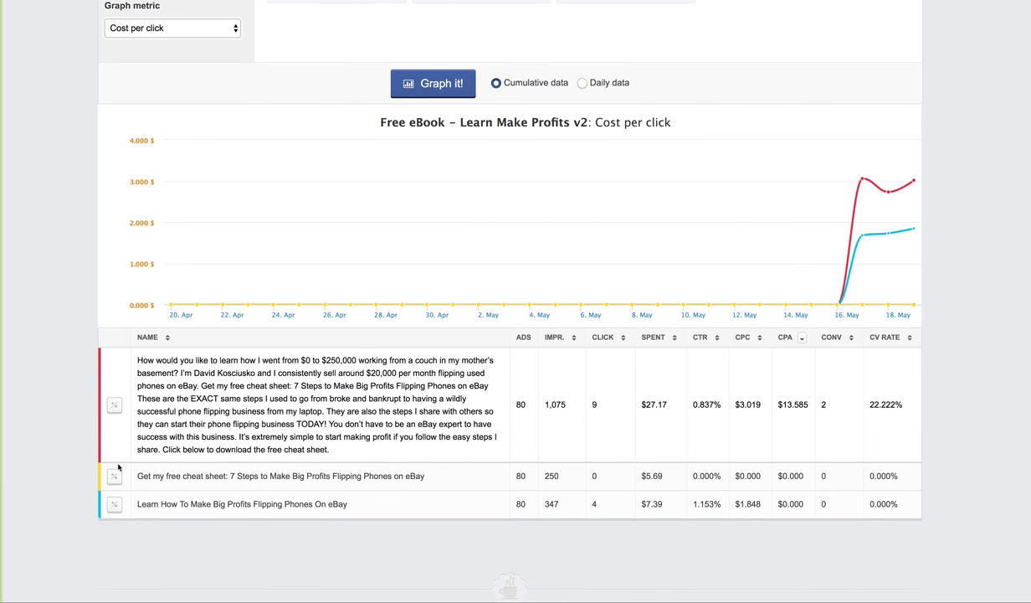
click(114, 475)
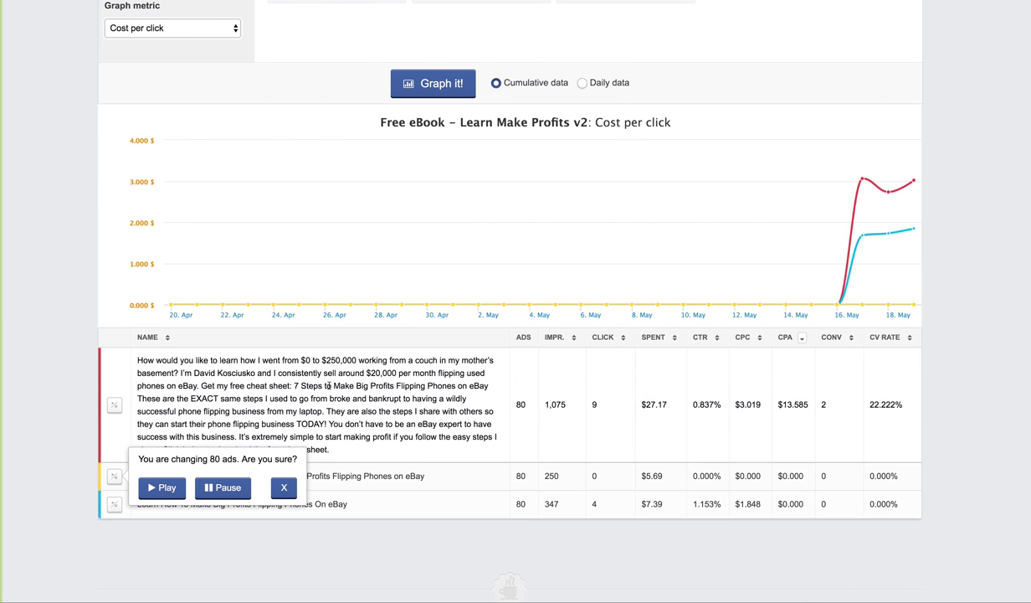
click(223, 487)
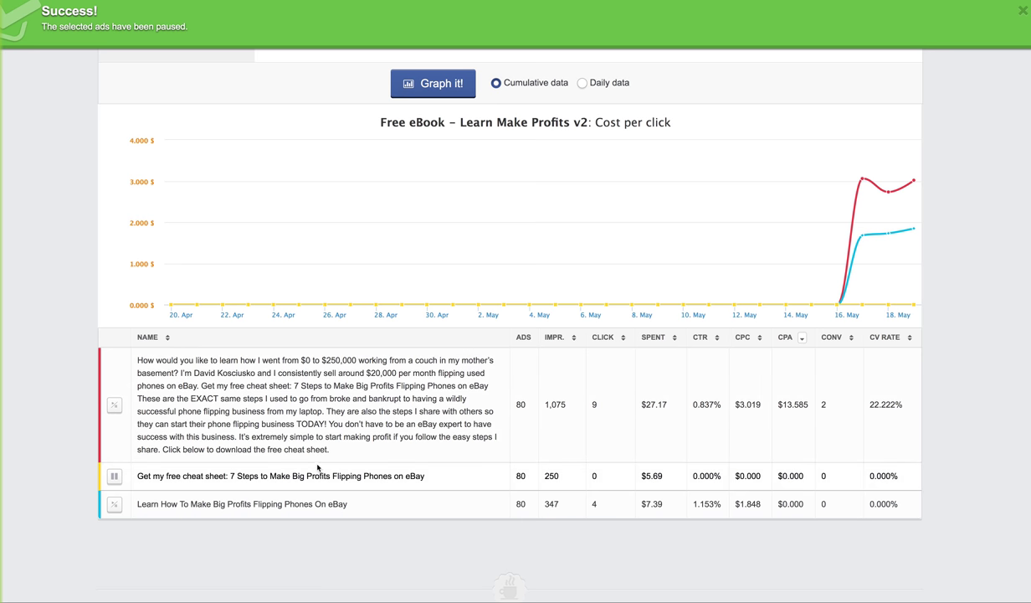
Set the primary stat to Call to action and graph the v2 campaign's cost per click.
scroll(277, 335, up, 3)
click(228, 168)
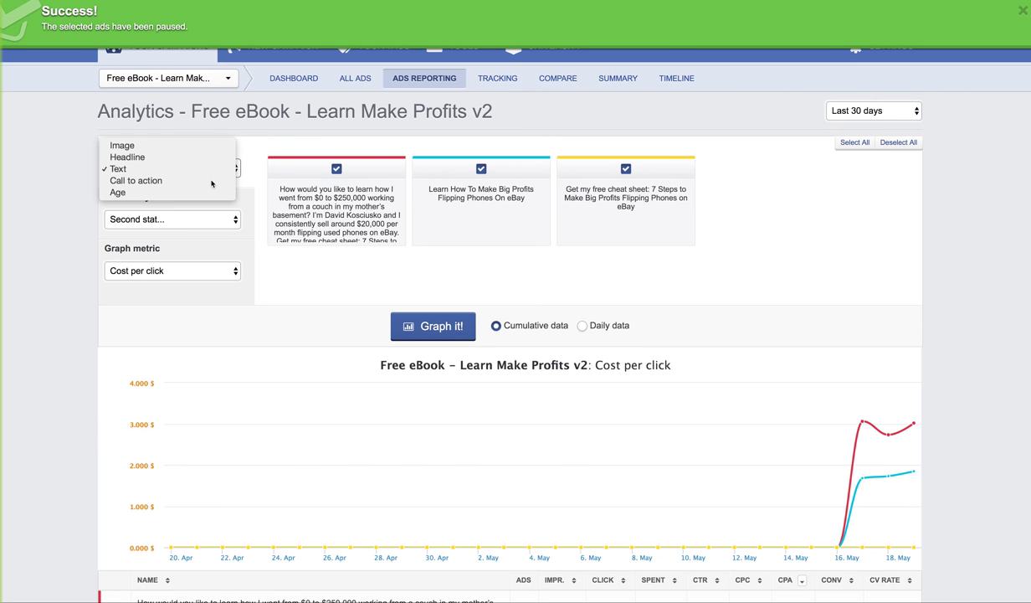
click(225, 180)
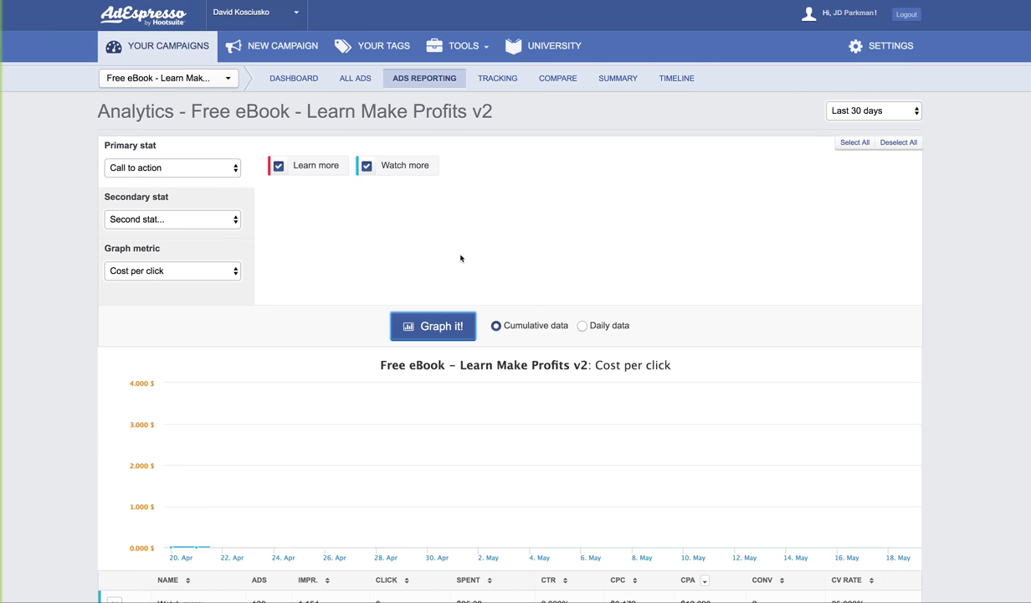
mouse_move(906, 421)
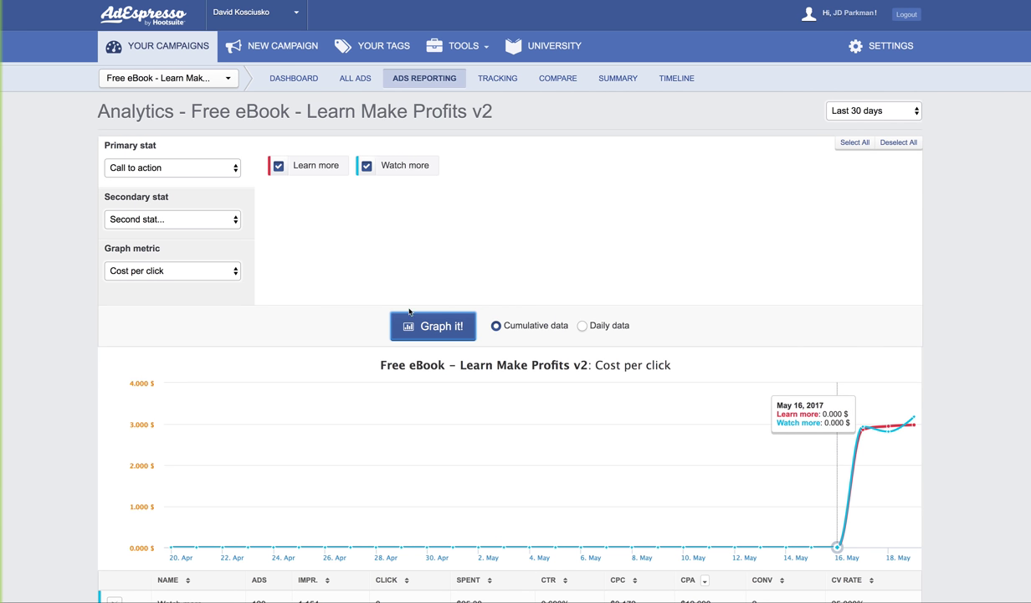
Change the graph metric to Cost per conversion and redraw the call-to-action graph.
click(193, 264)
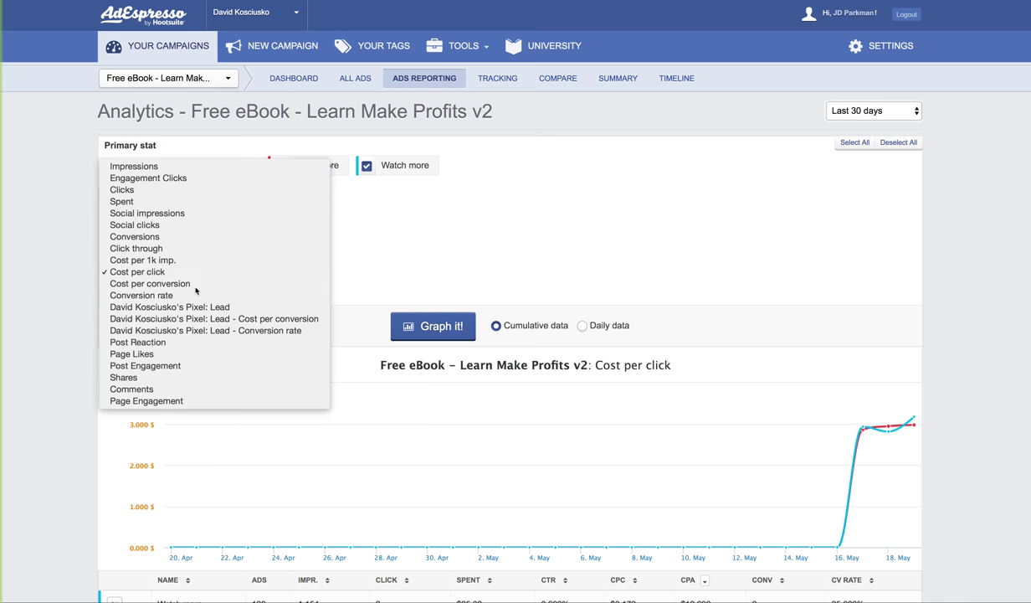
click(193, 273)
click(436, 326)
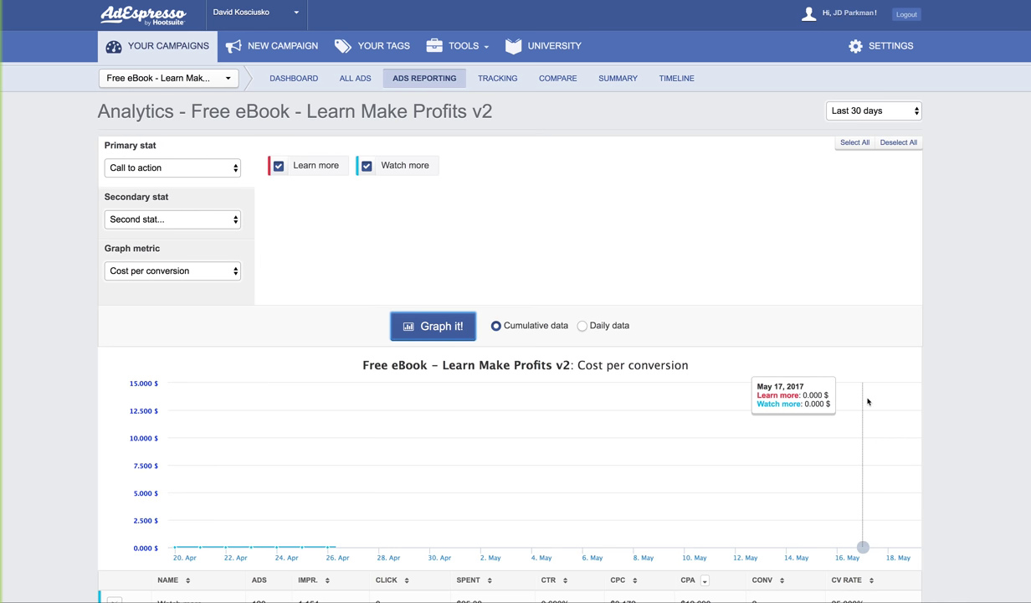
Compare the spend, cost per conversion and conversion rate of the "Watch more" and "Learn more" calls to action.
scroll(889, 394, down, 2)
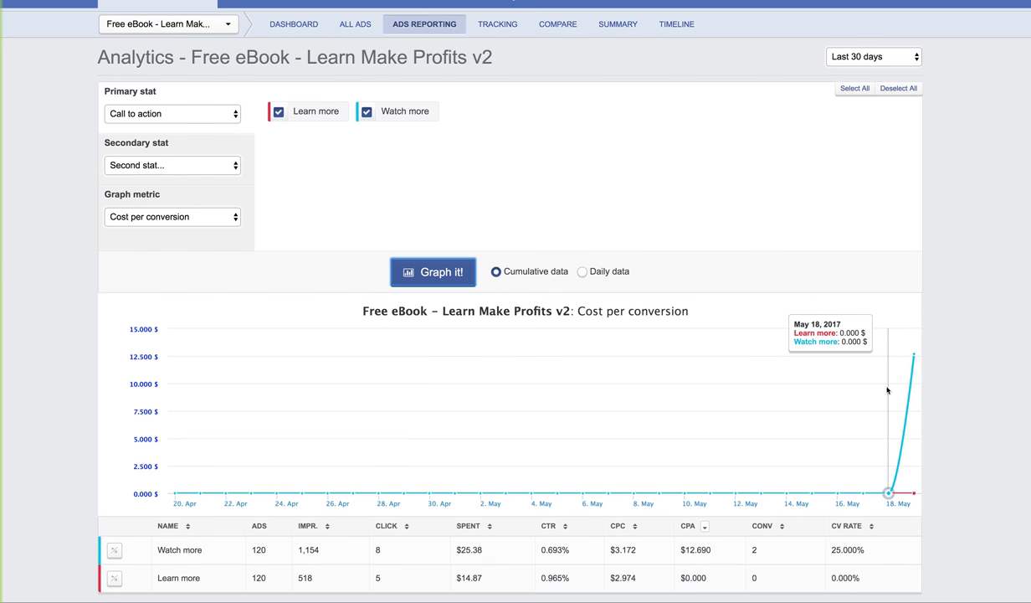
scroll(887, 390, down, 2)
drag(762, 527, 456, 526)
click(672, 510)
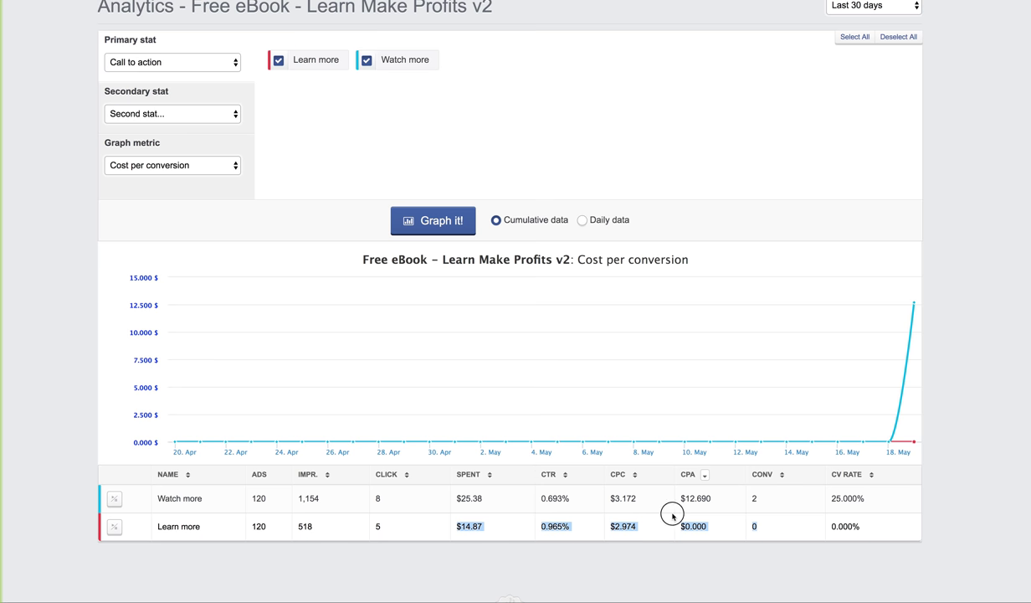
double_click(695, 496)
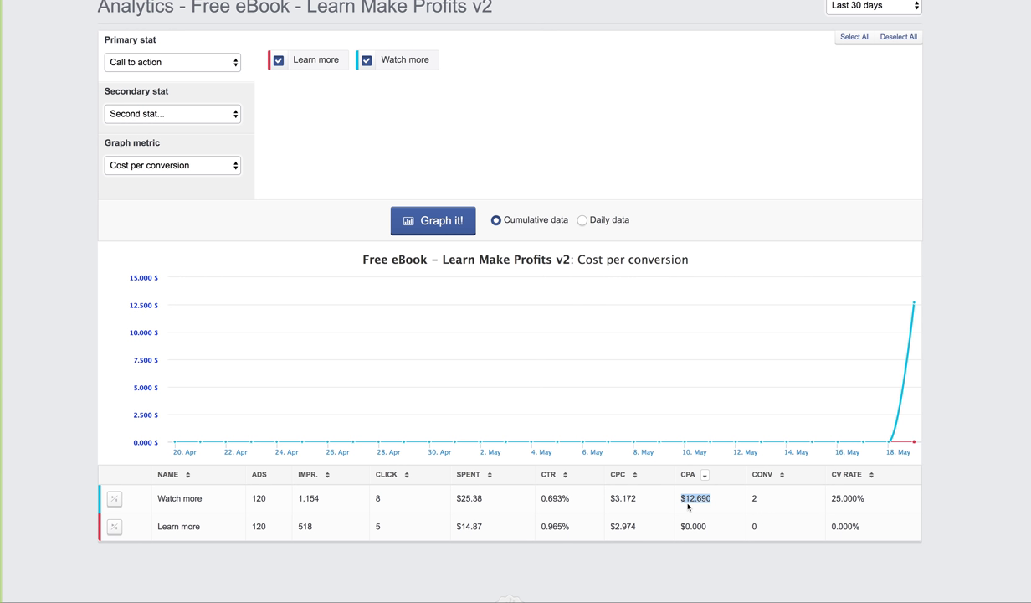
double_click(847, 498)
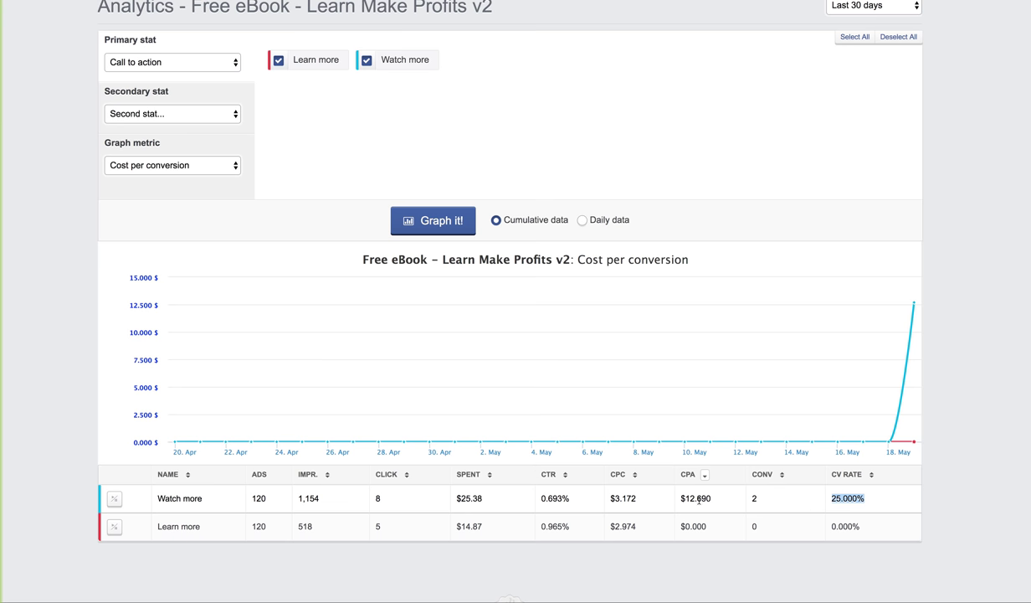
click(377, 497)
drag(202, 498, 154, 498)
Check conversions, click-through rate, cost per click, impressions and conversion rate for "Watch more" against "Learn more".
scroll(318, 318, up, 3)
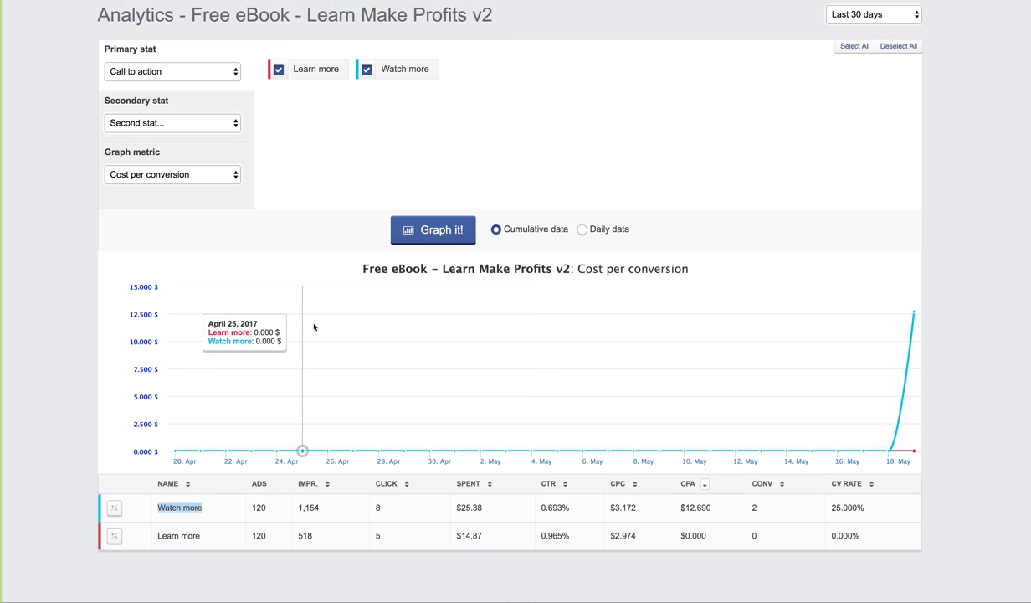
scroll(380, 375, down, 3)
double_click(754, 474)
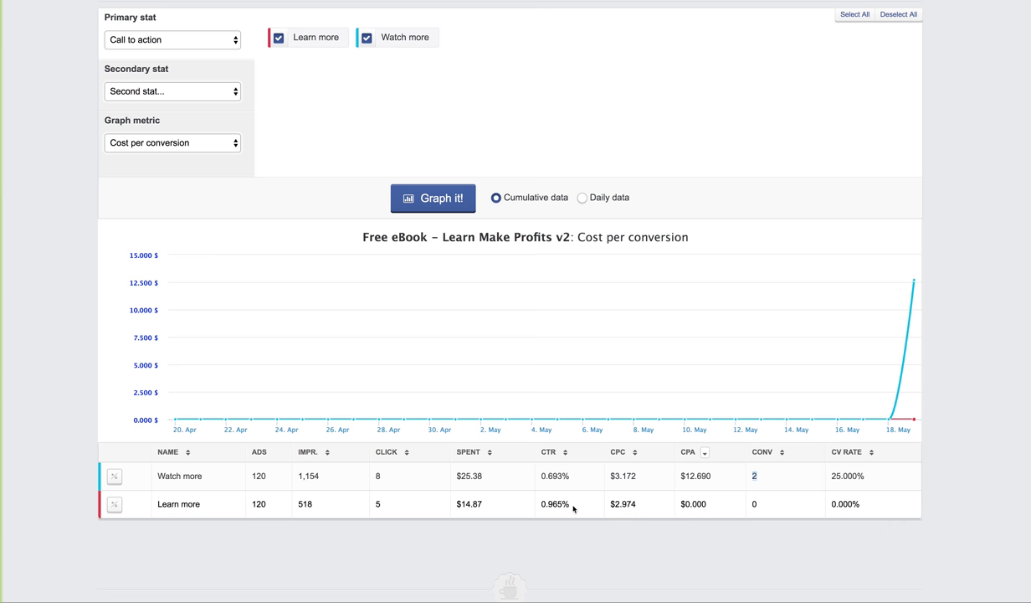
double_click(554, 476)
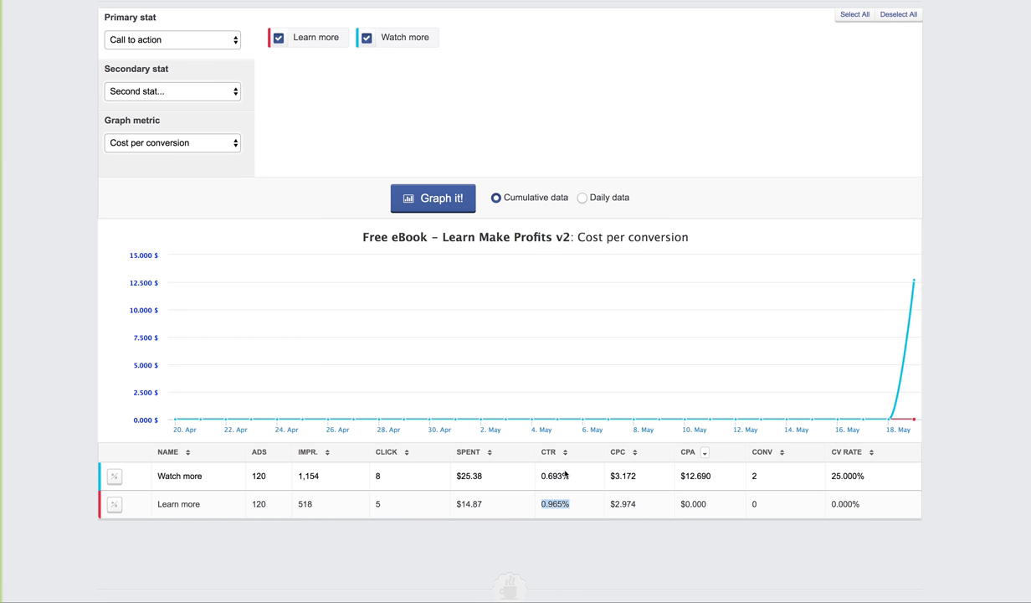
double_click(616, 503)
double_click(638, 476)
double_click(753, 475)
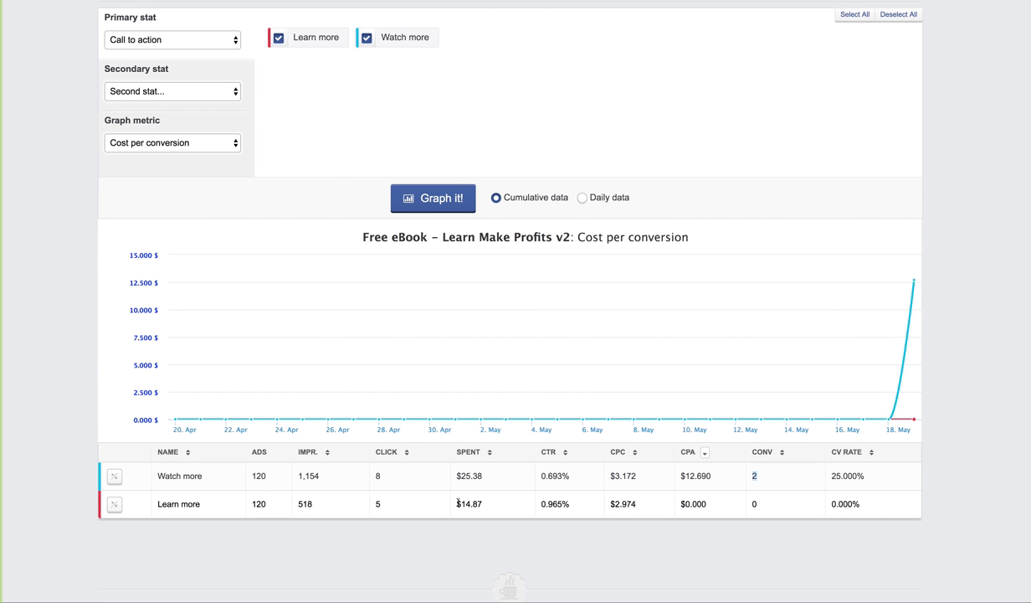
double_click(305, 504)
double_click(308, 476)
double_click(304, 504)
double_click(849, 477)
double_click(846, 504)
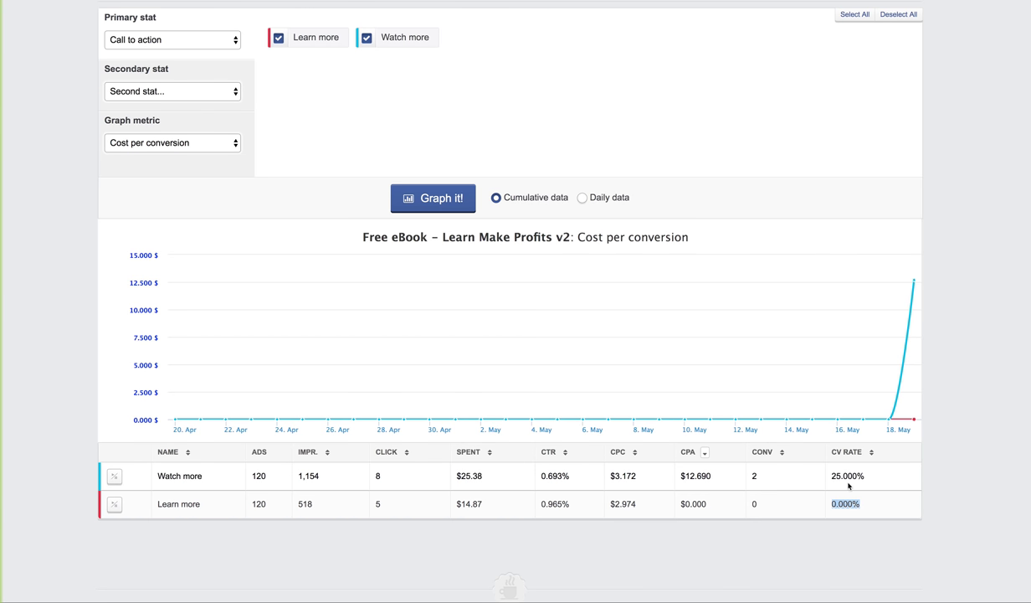
Set the primary stat to Age and graph the v2 campaign's cost per conversion.
scroll(318, 523, up, 3)
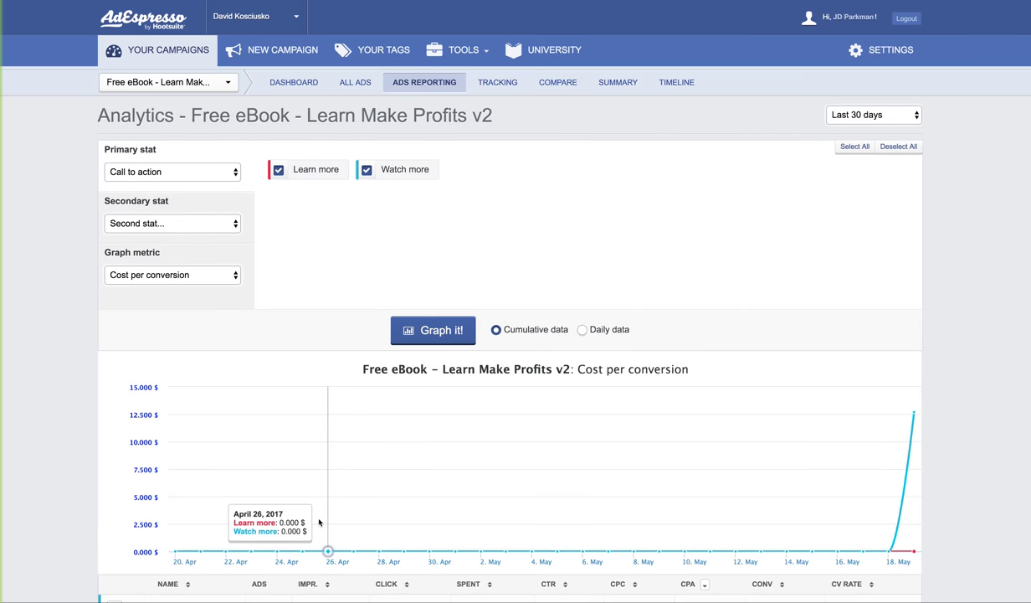
click(226, 172)
key(Escape)
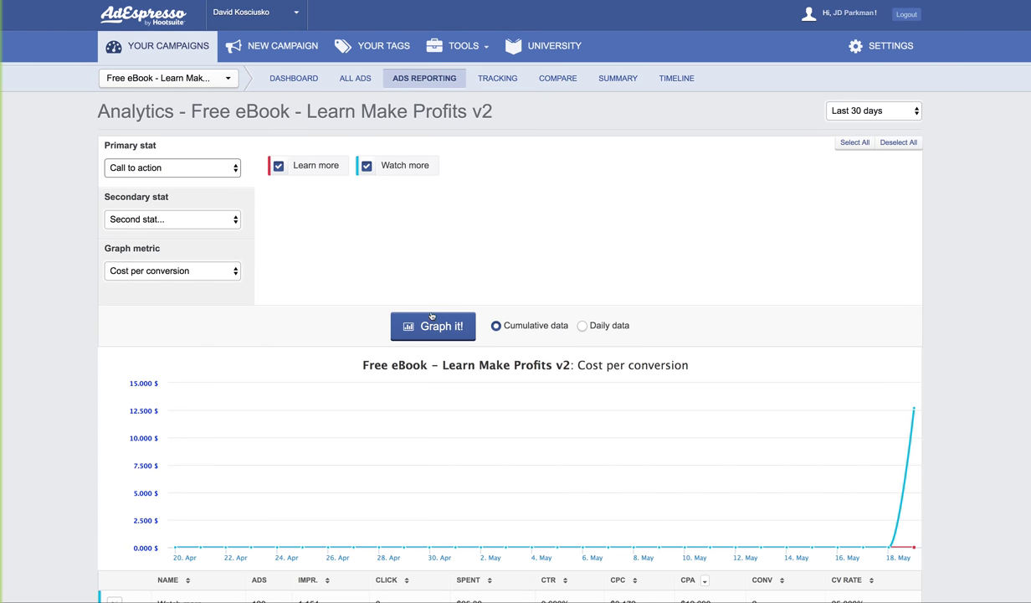
click(431, 316)
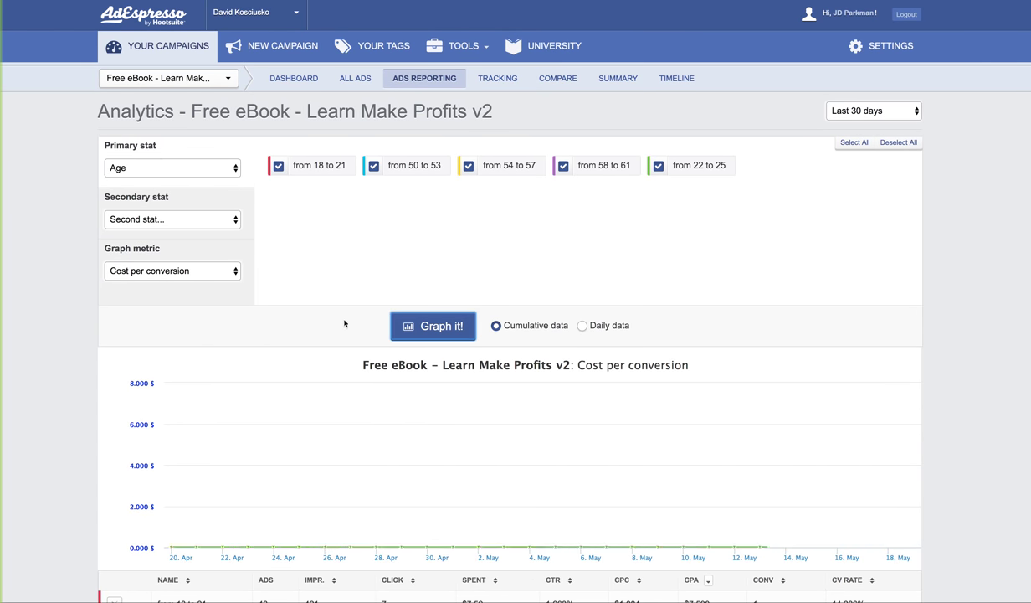
Change the graph metric to Cost per click and redraw the age graph.
scroll(293, 293, down, 1)
click(209, 263)
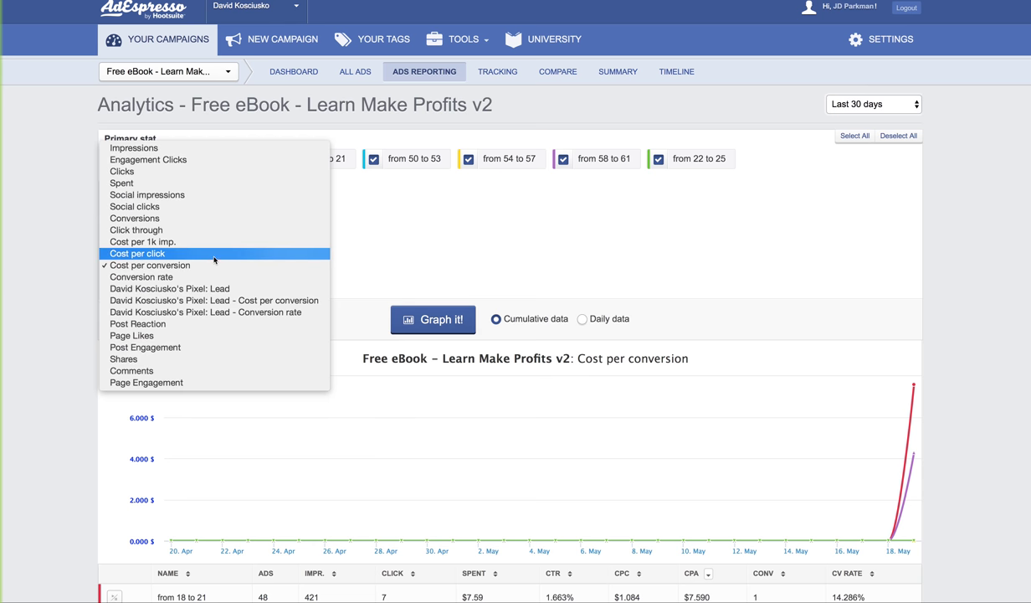
click(214, 255)
click(435, 319)
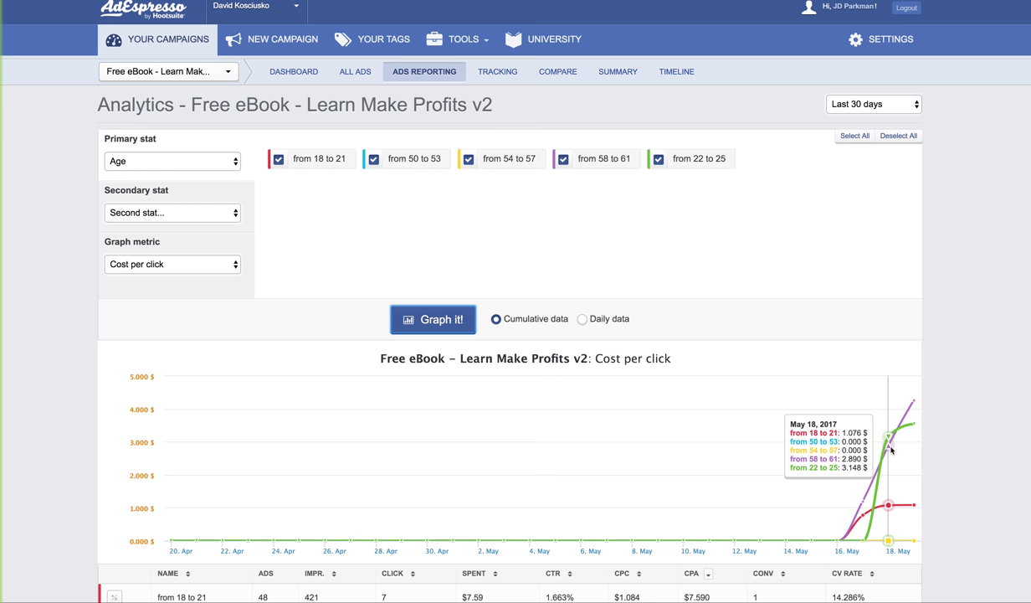
Review the impressions, clicks, click-through rate, cost per click, conversions and conversion rate of the 58 to 61 age group.
scroll(890, 450, down, 3)
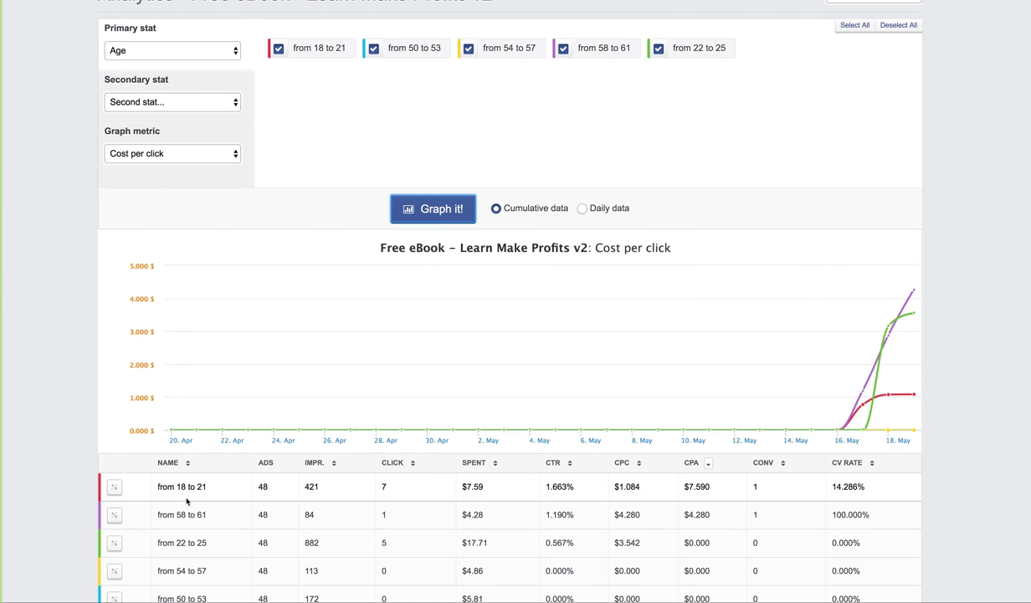
scroll(233, 514, down, 1)
drag(223, 490, 150, 490)
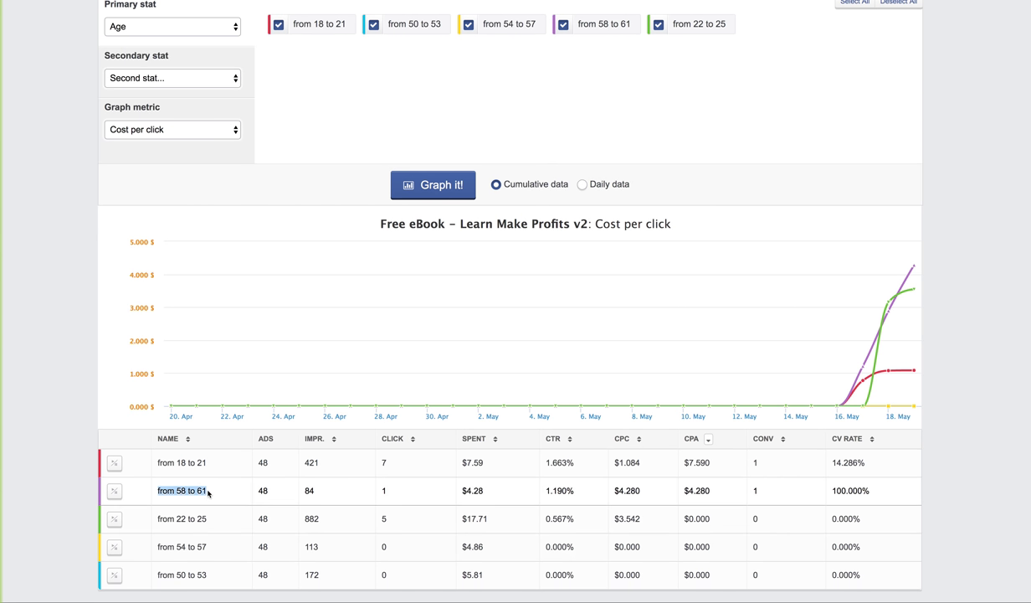
drag(389, 490, 298, 495)
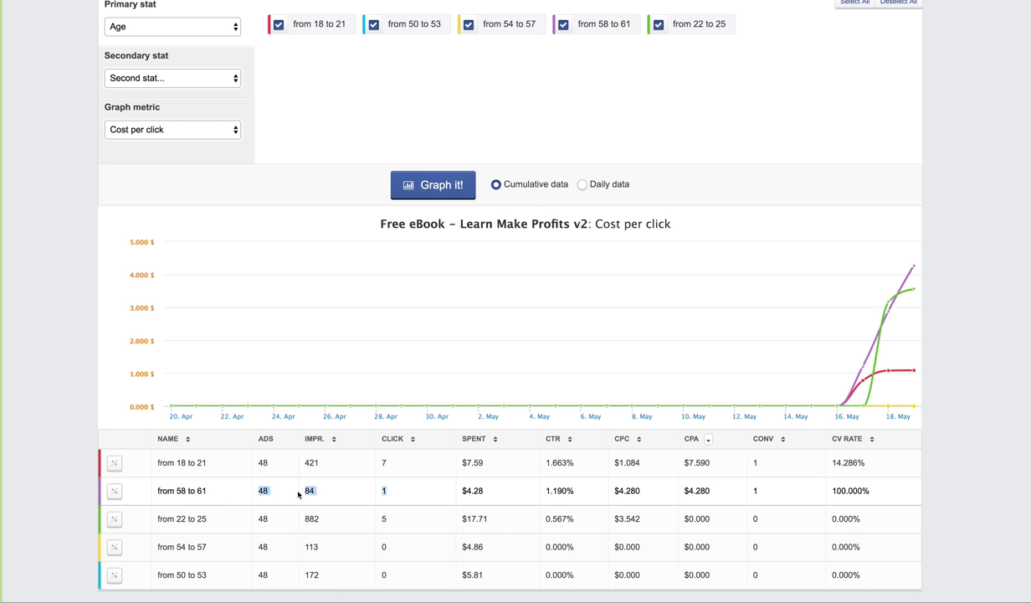
triple_click(576, 492)
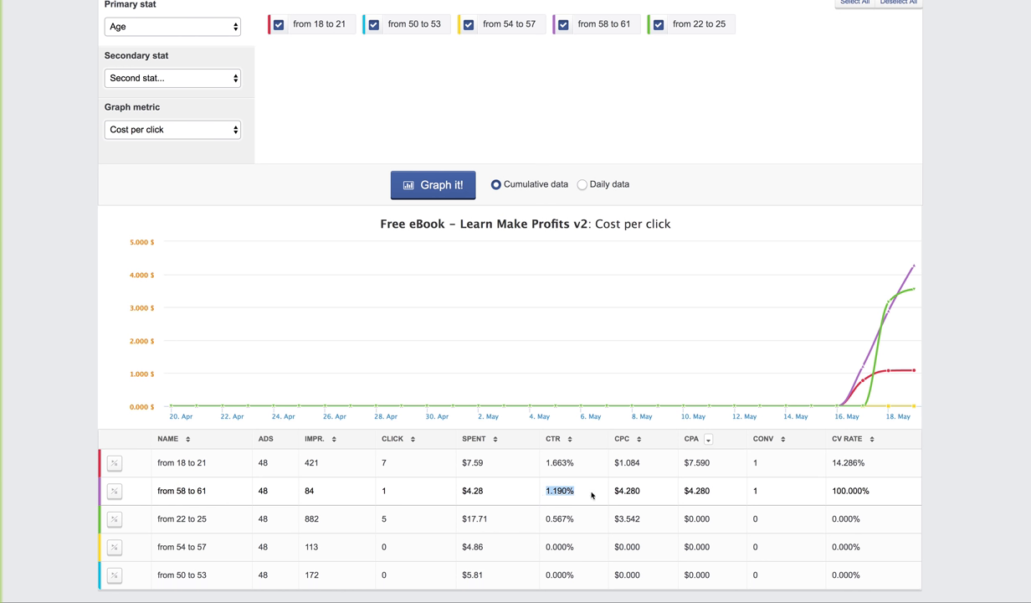
triple_click(638, 490)
triple_click(751, 490)
triple_click(850, 490)
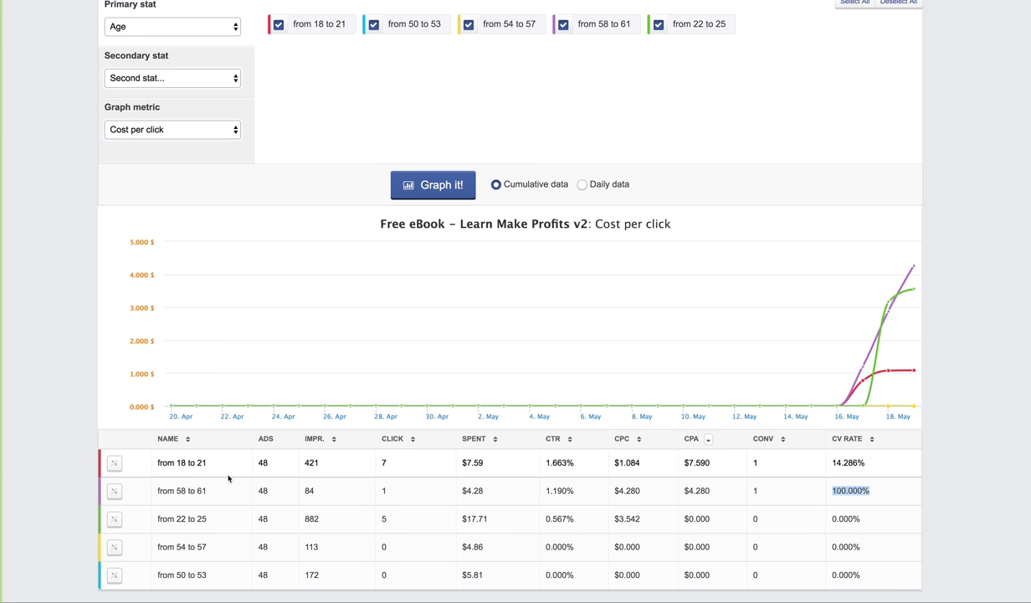
double_click(629, 490)
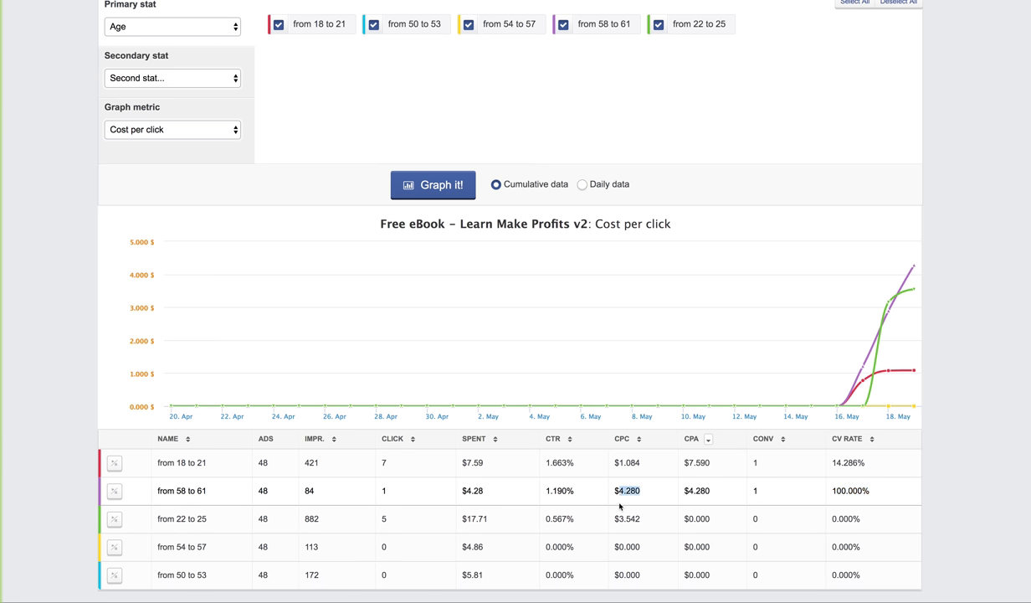
Check the clicks, impressions and costs of the 22 to 25 age group and pause all of its ads.
drag(408, 518, 370, 518)
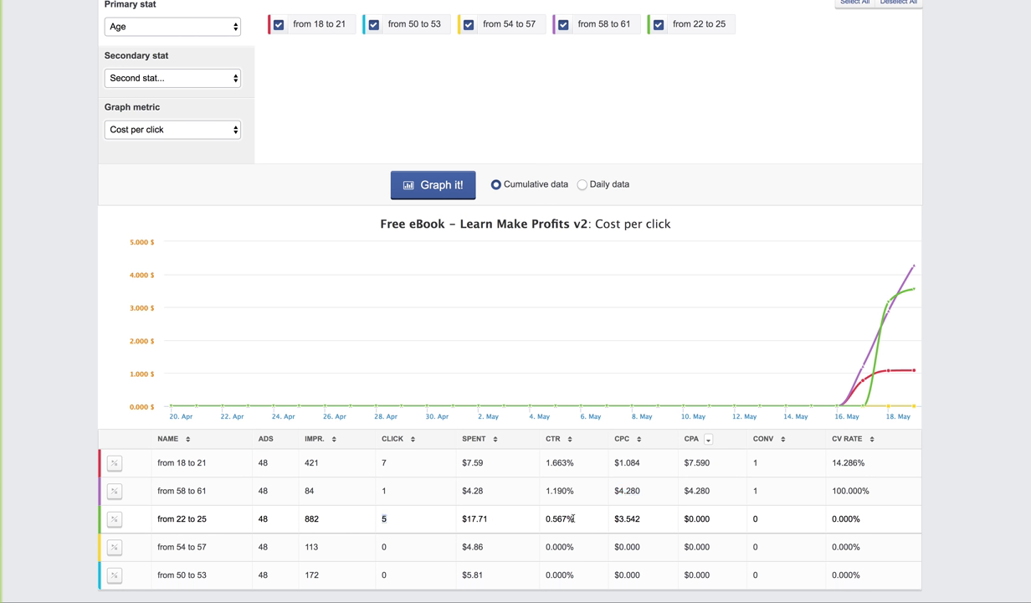
drag(536, 518, 753, 520)
drag(324, 527, 307, 520)
drag(368, 527, 389, 519)
click(114, 519)
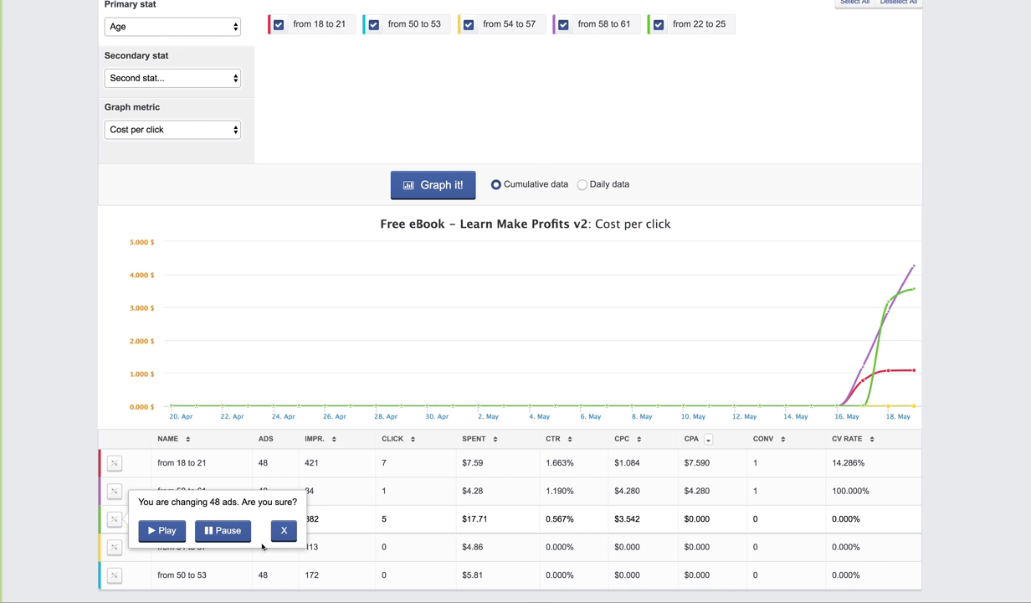
click(223, 530)
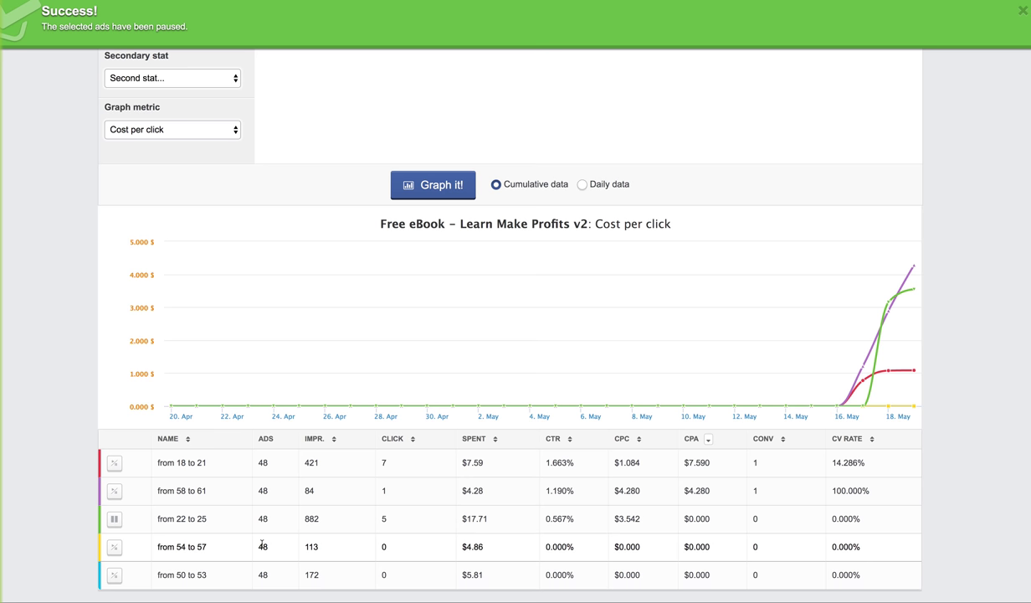
Compare the impressions of the 22 to 25, 18 to 21 and 58 to 61 age groups.
double_click(331, 518)
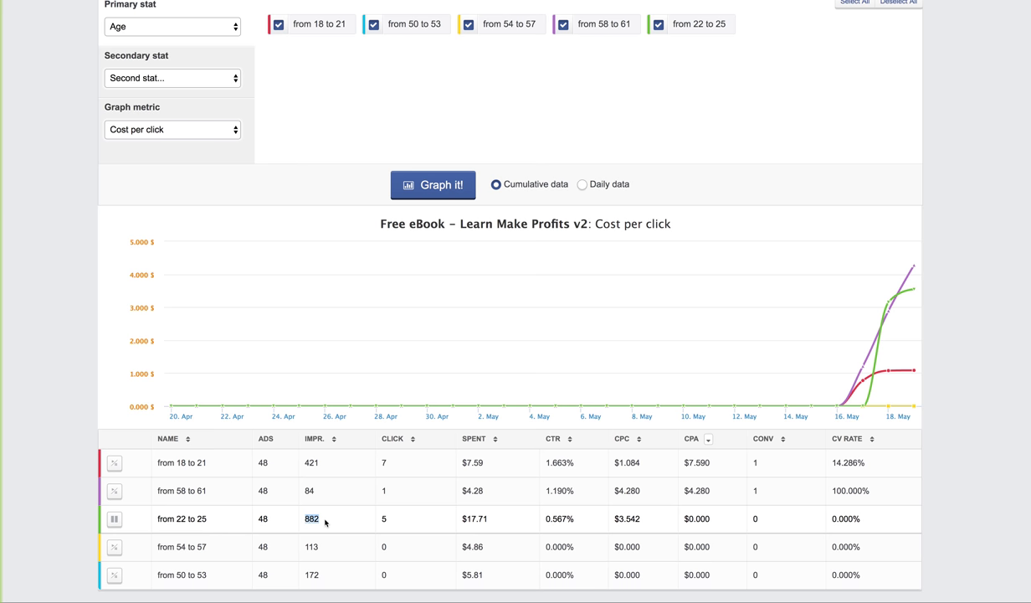
double_click(325, 520)
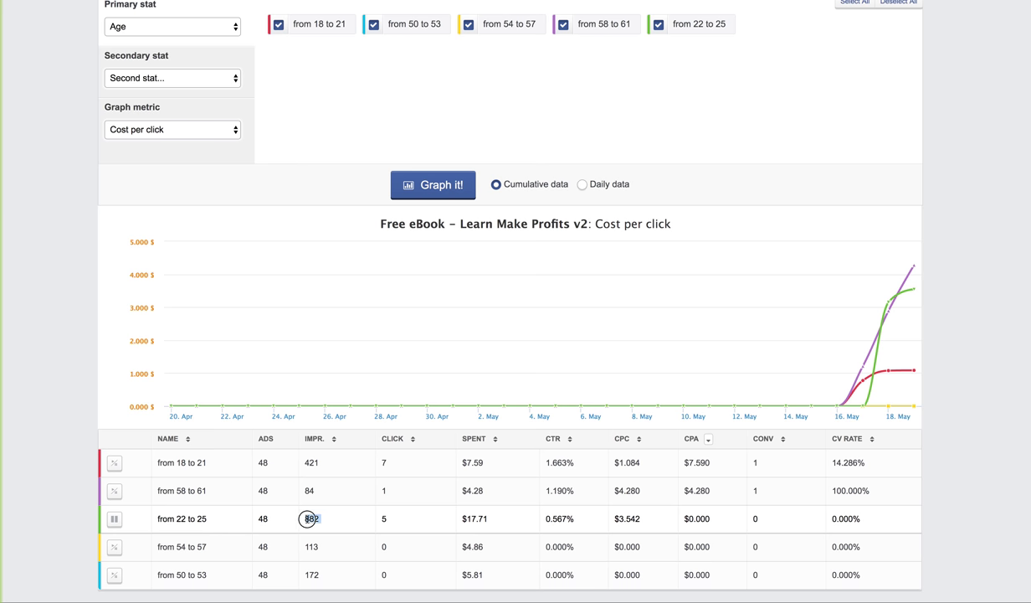
double_click(315, 462)
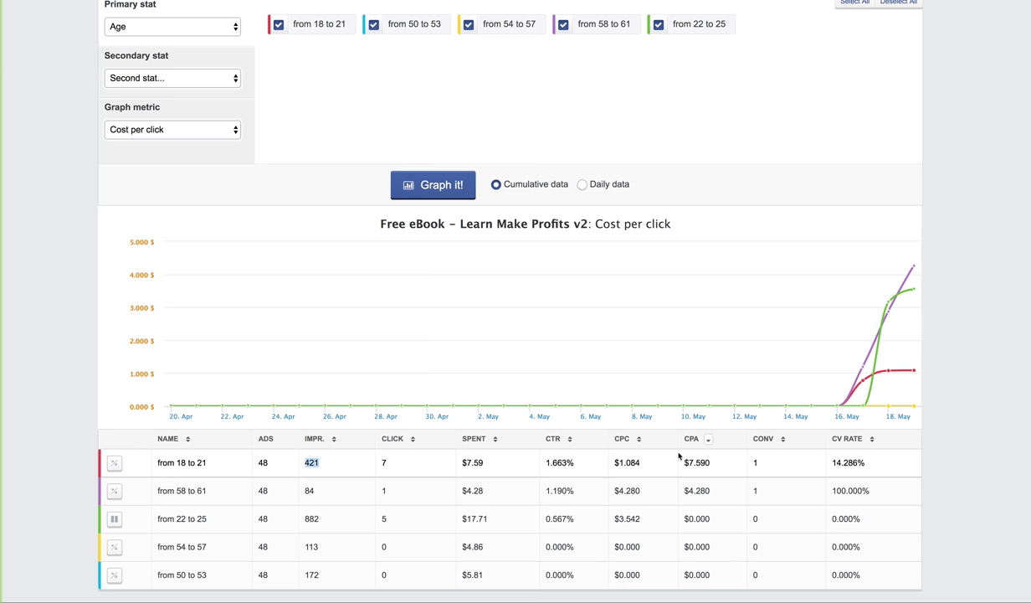
double_click(288, 490)
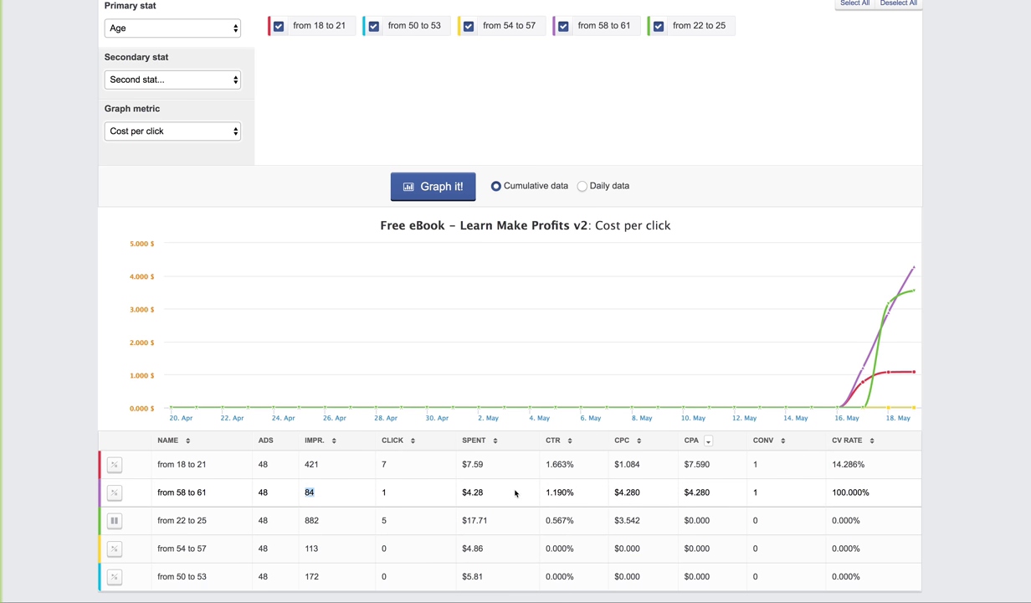
Check the available primary stats, keep Age, and open the v2 campaign's dashboard to review its overall performance.
scroll(225, 151, up, 3)
click(225, 151)
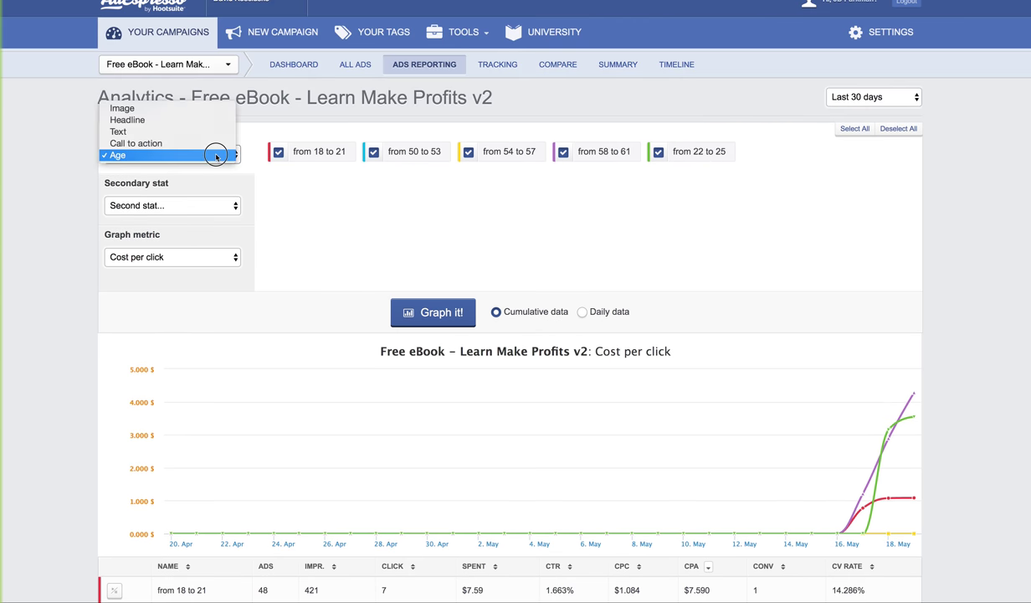
click(223, 153)
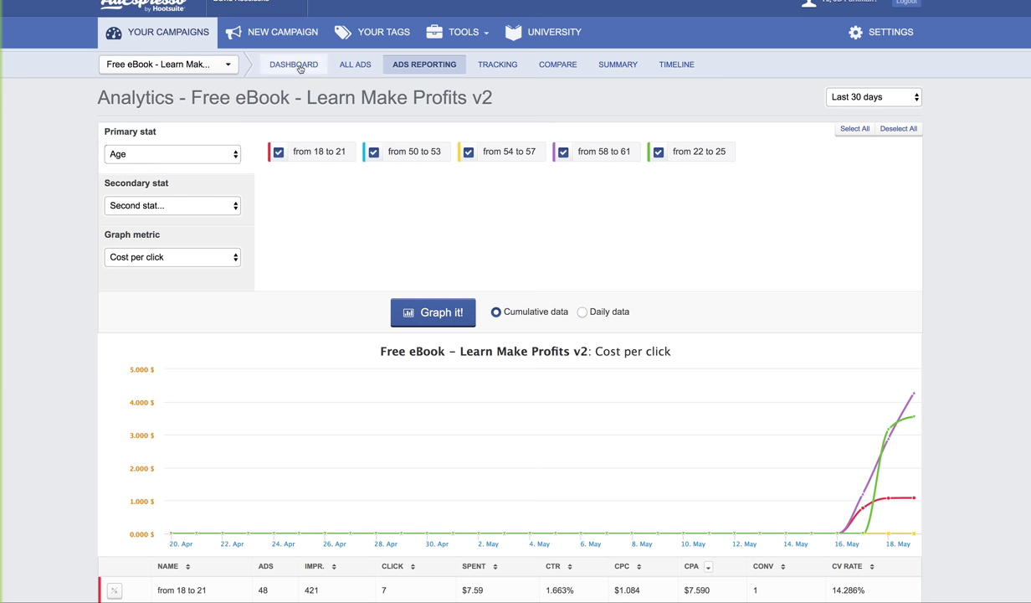
mouse_move(639, 417)
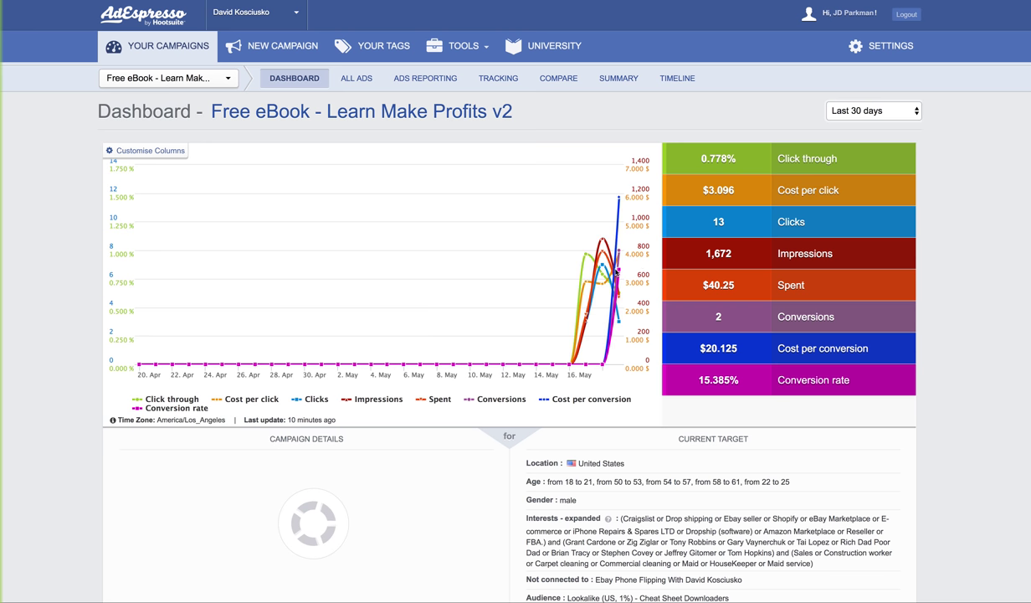
mouse_move(598, 274)
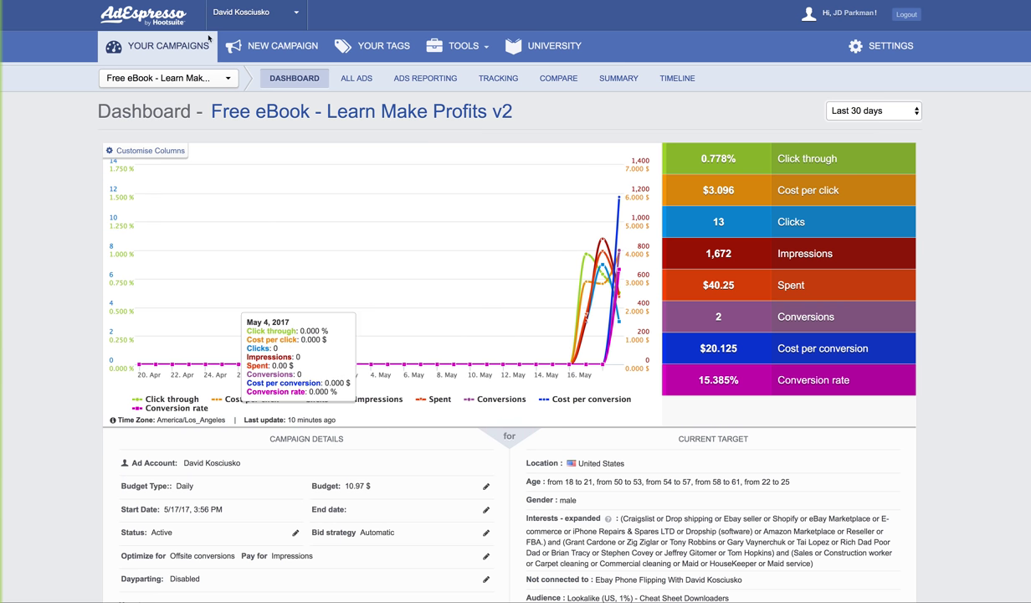
Return to the ad account dashboard and open the Free eBook - Learn Make Profits v1 campaign.
click(229, 80)
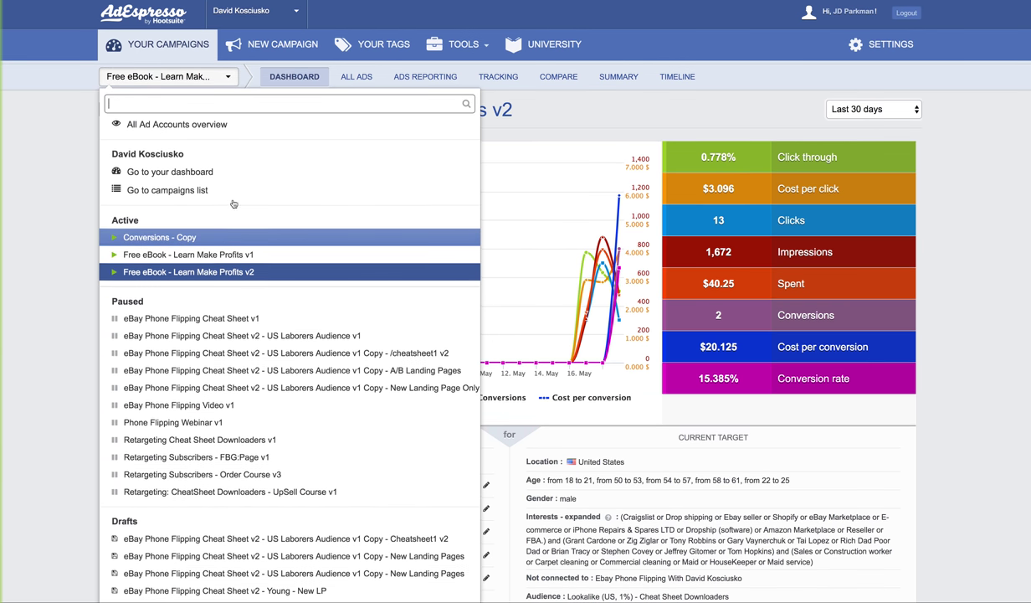
click(235, 170)
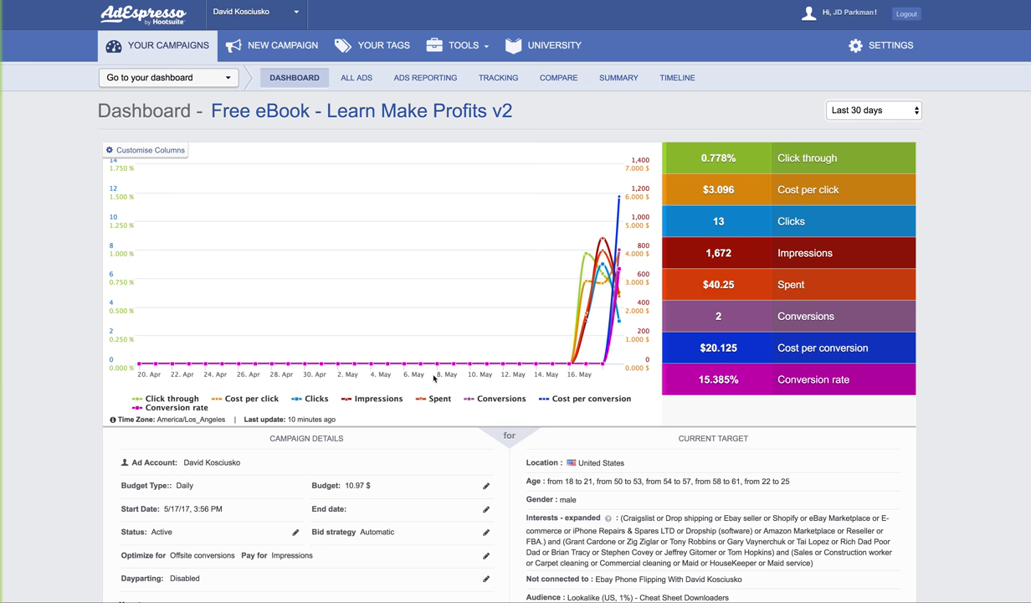
scroll(477, 325, down, 3)
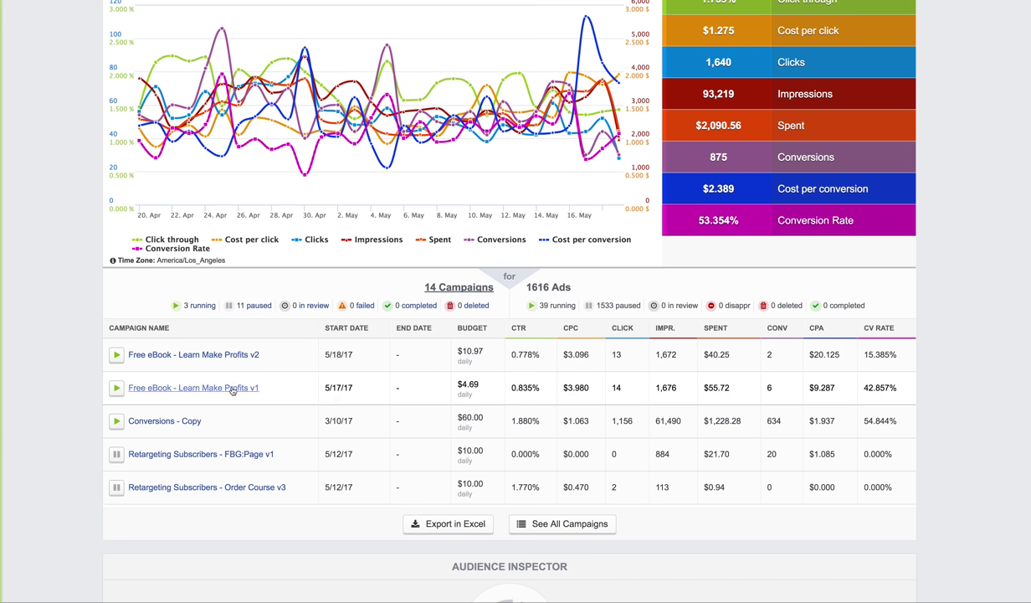
click(232, 388)
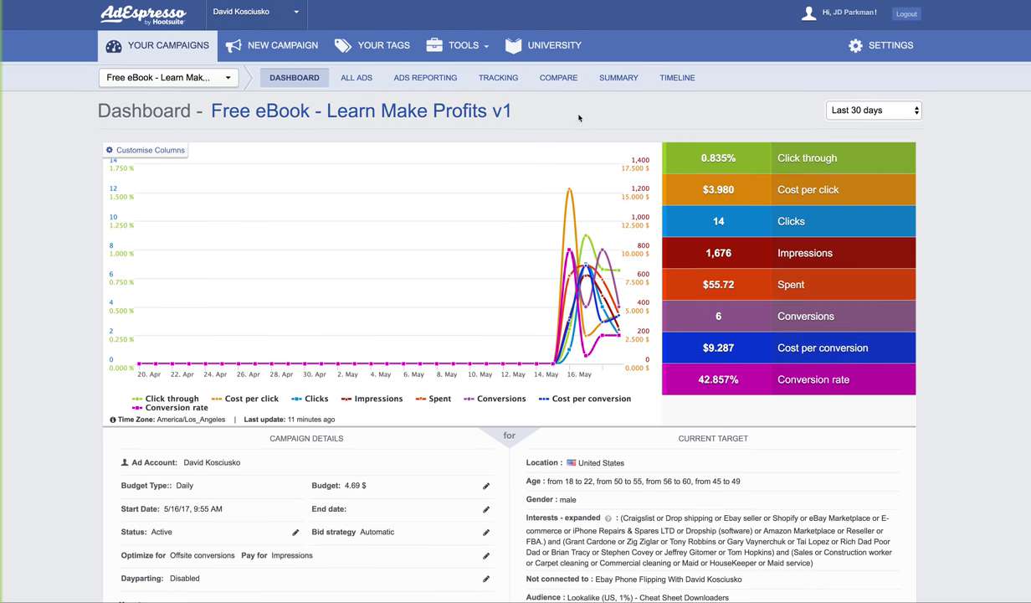
Set the v1 campaign's daily budget to $20.00 and apply the change.
scroll(469, 251, down, 3)
click(486, 329)
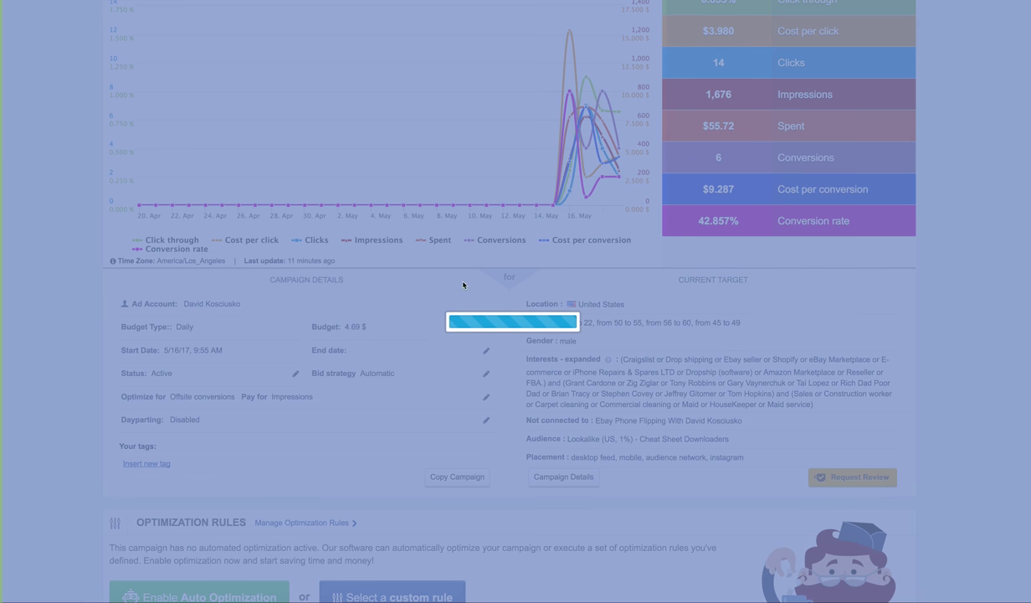
drag(455, 239, 354, 237)
click(395, 216)
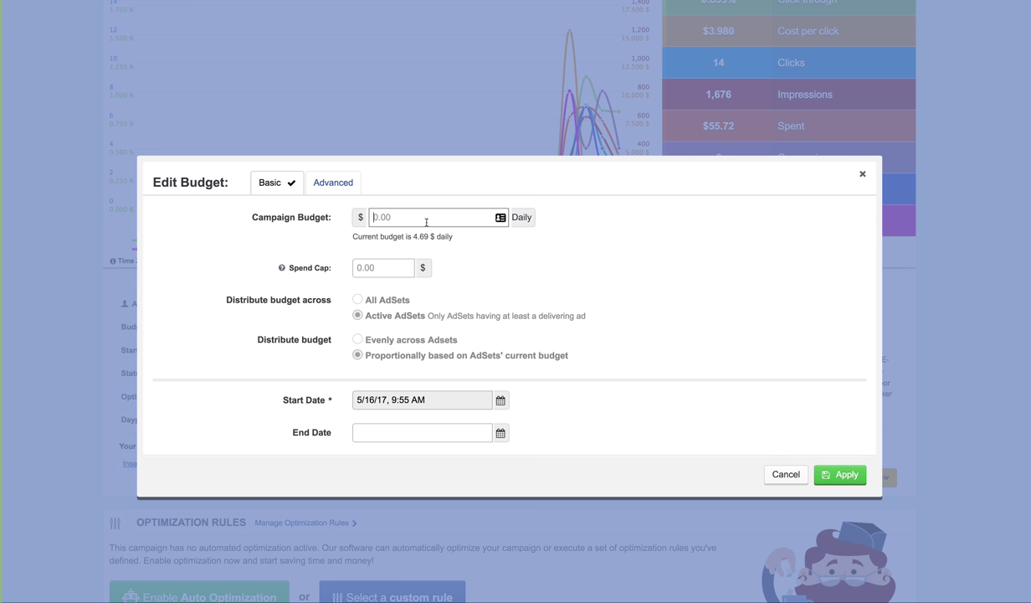
click(426, 222)
text(20.)
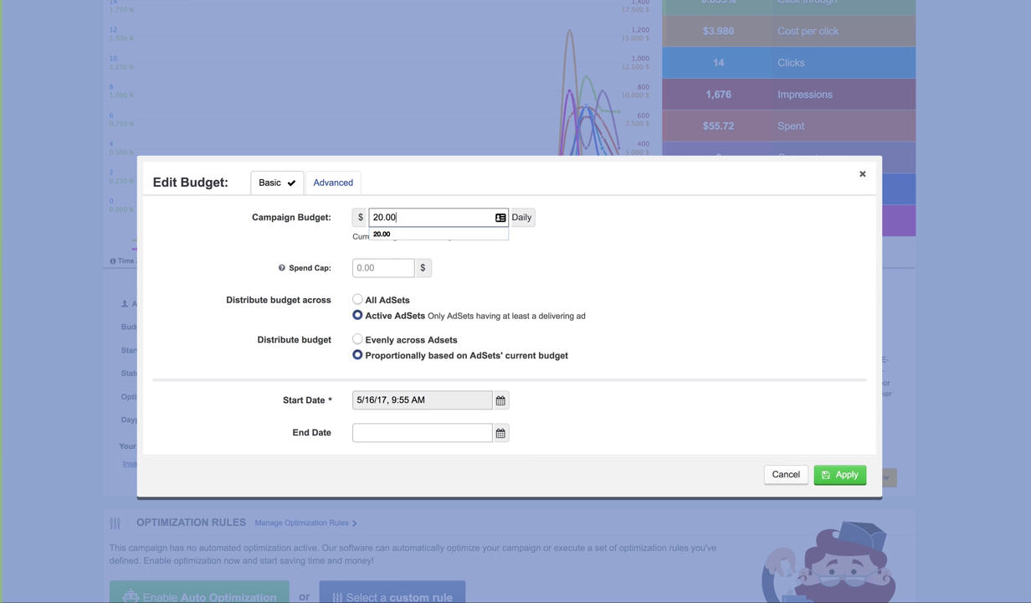
click(833, 475)
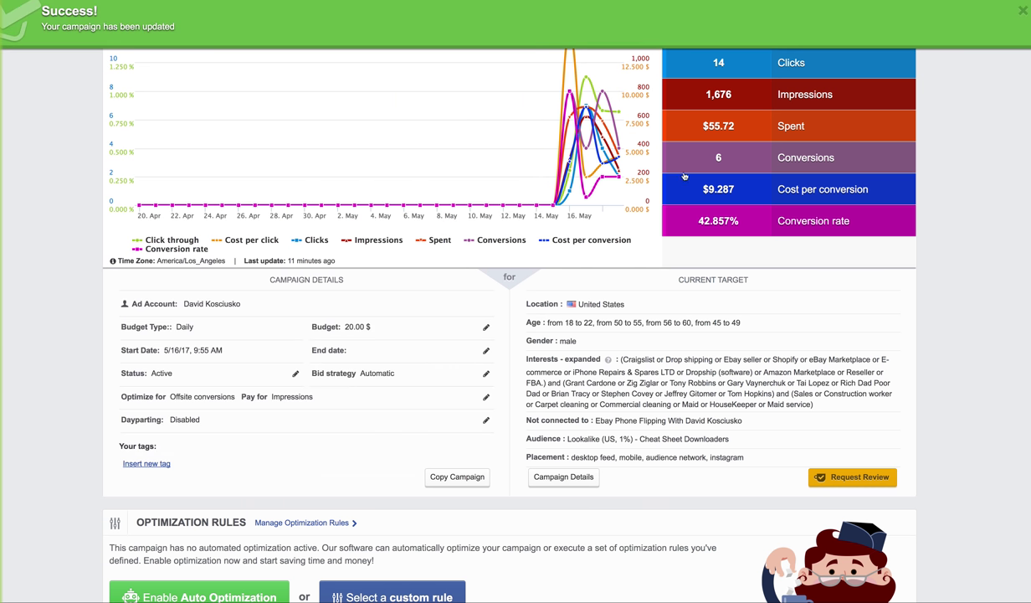
Switch to the Free eBook - Learn Make Profits v2 campaign, set its daily budget to $20.00 and apply it.
scroll(405, 352, up, 5)
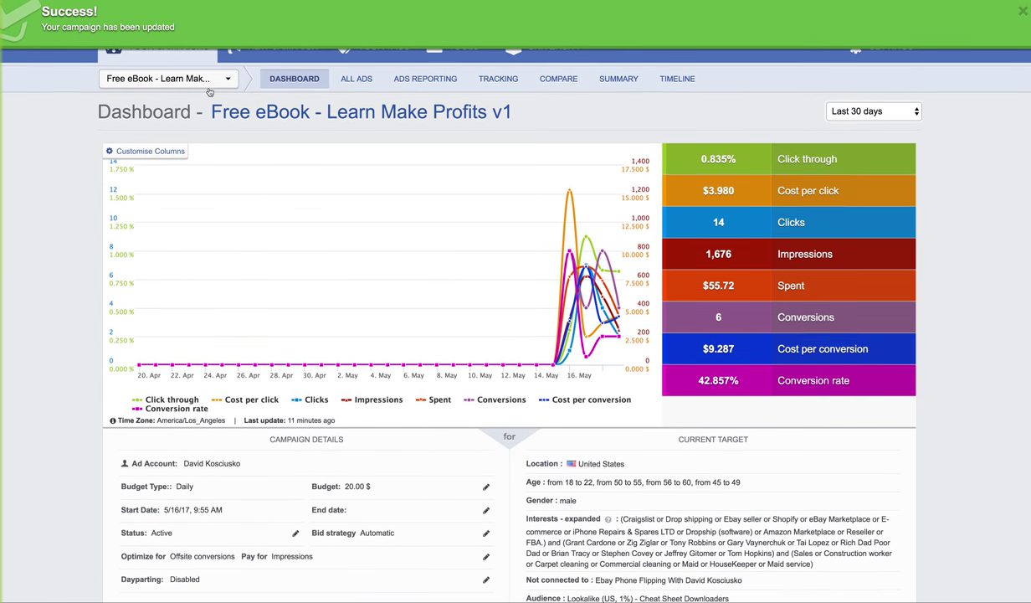
click(210, 80)
click(251, 272)
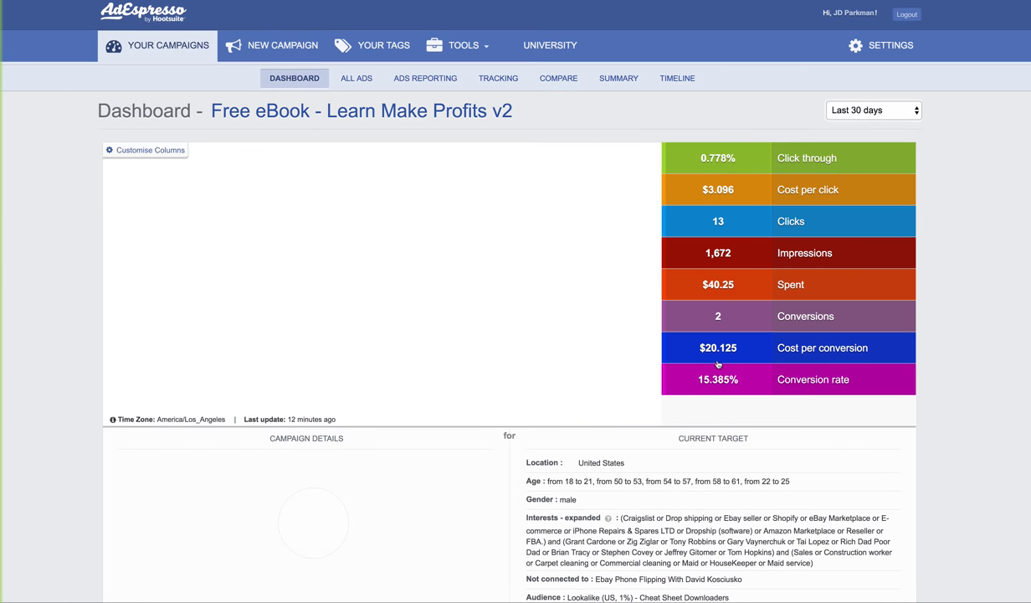
scroll(400, 413, down, 2)
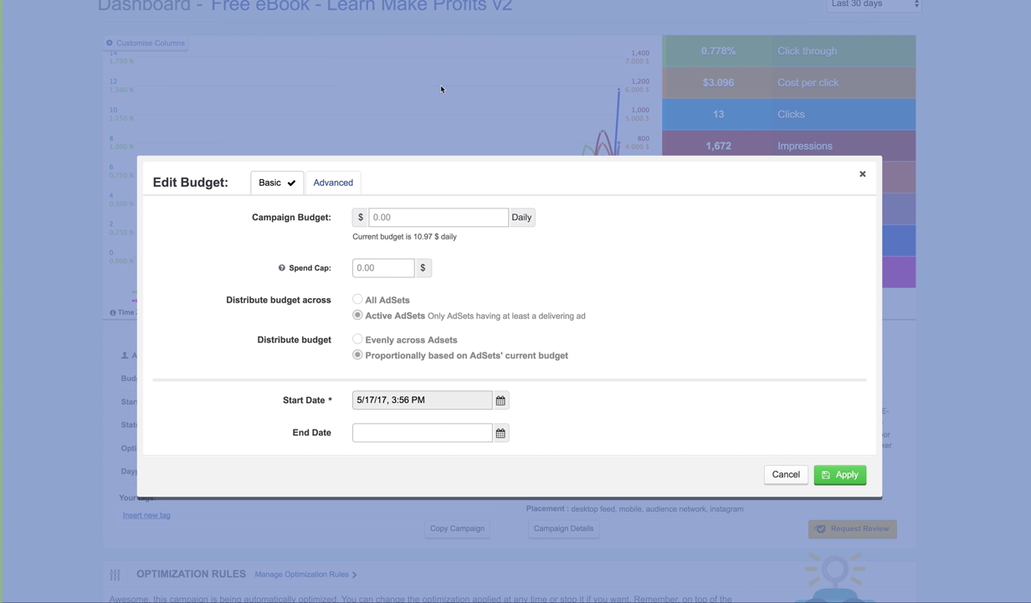
click(410, 216)
text(20.00)
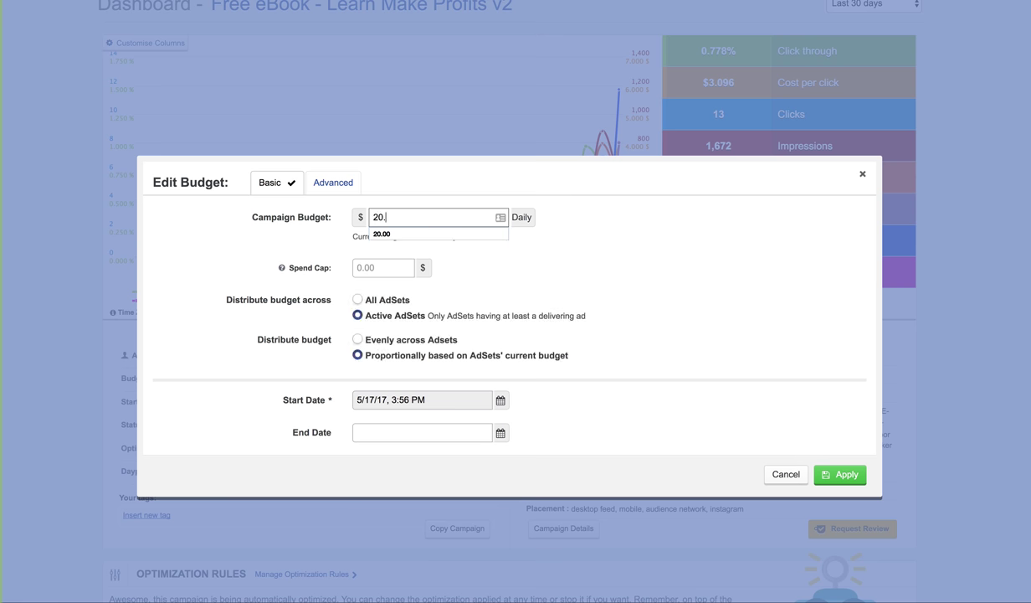
click(540, 247)
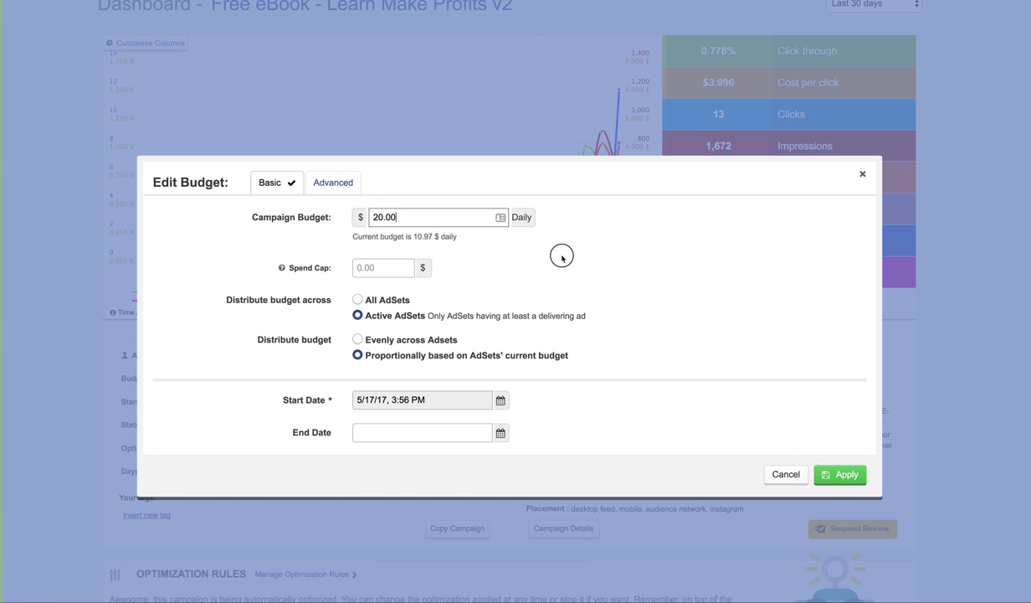
click(827, 475)
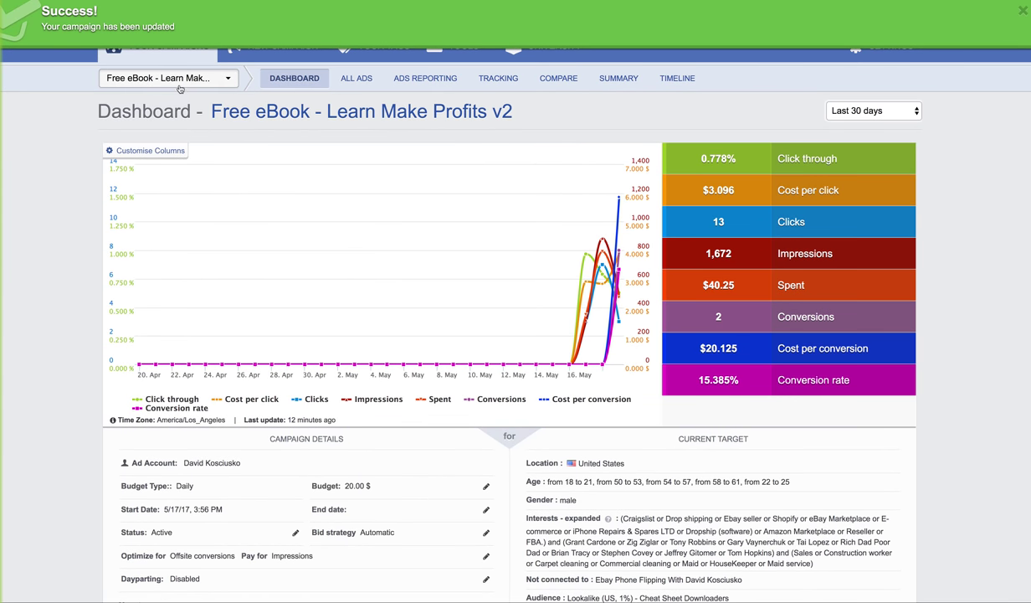
Return to the ad account dashboard and check the campaign list, including the click-through rate of Conversions - Copy.
click(180, 85)
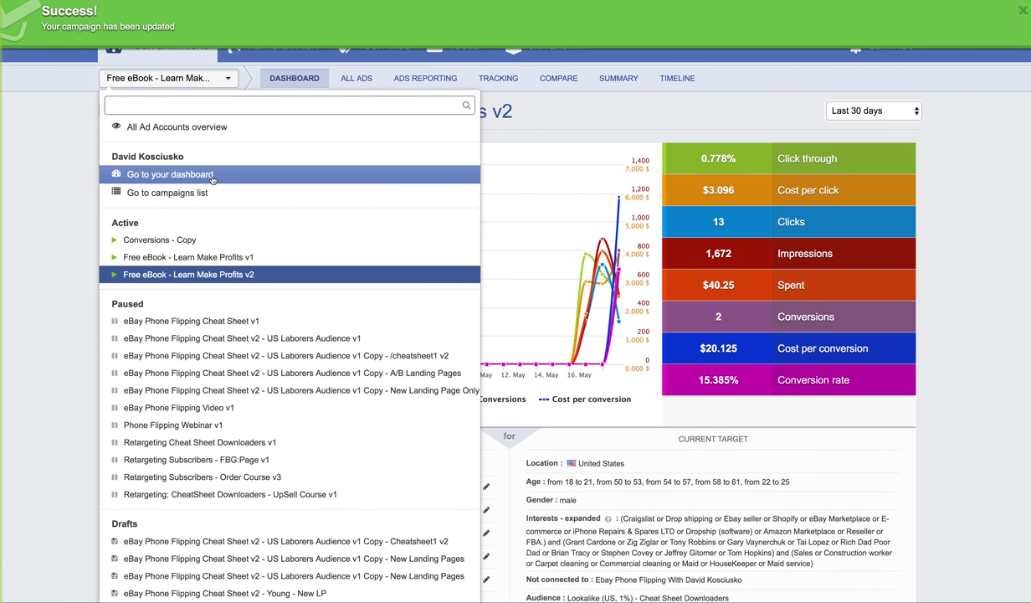
click(203, 173)
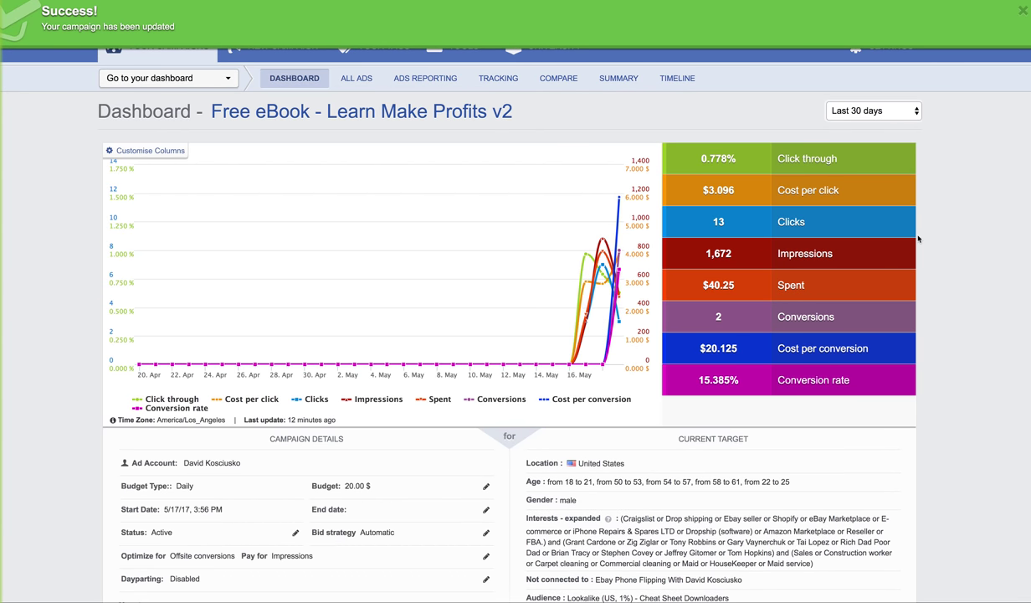
scroll(605, 344, down, 5)
scroll(605, 344, up, 1)
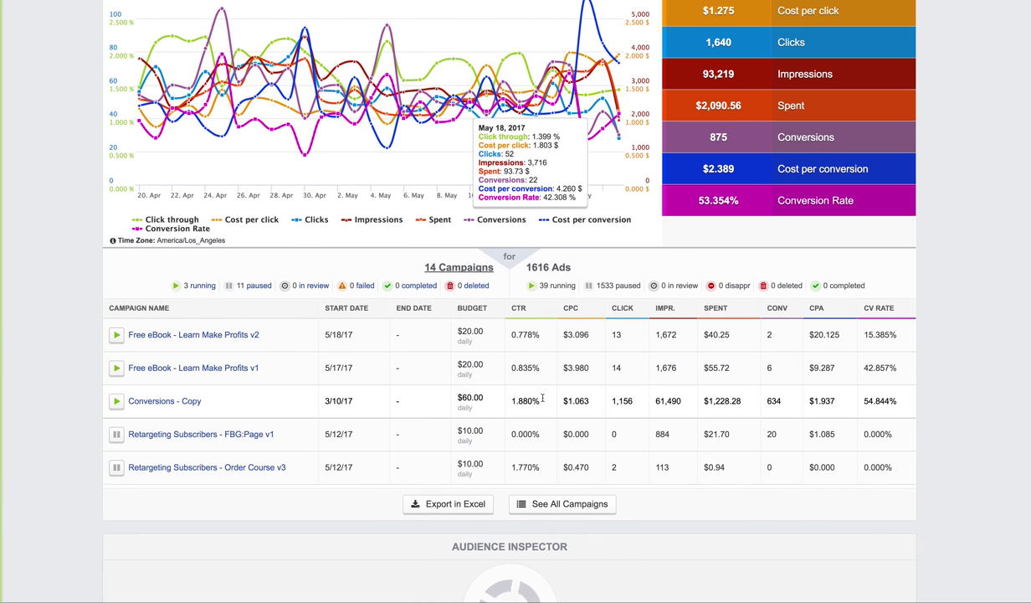
drag(540, 400, 501, 400)
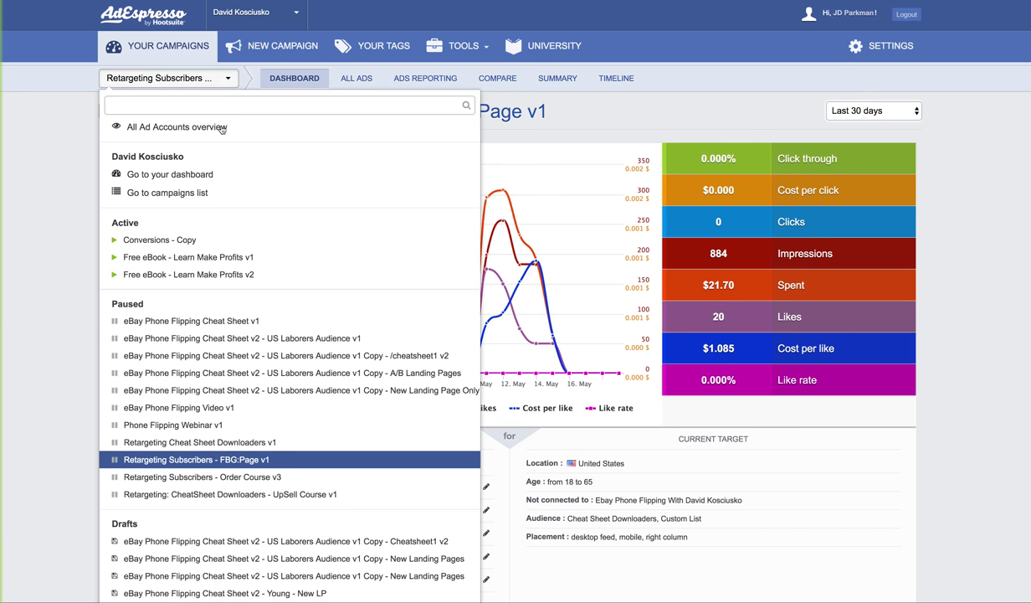
Return to the ad account dashboard and check how many ads are running and paused.
click(211, 176)
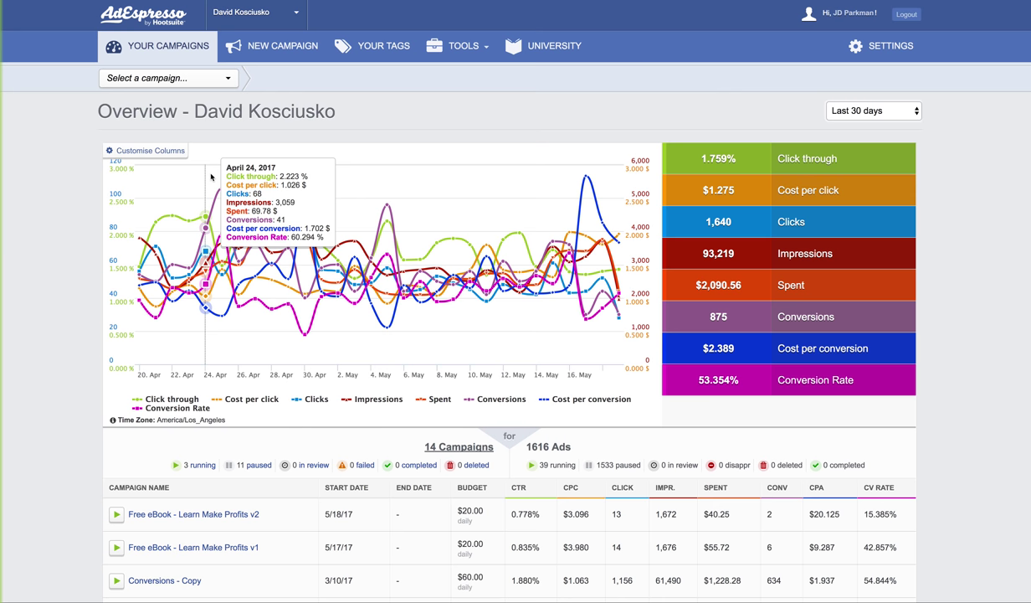
scroll(210, 177, down, 2)
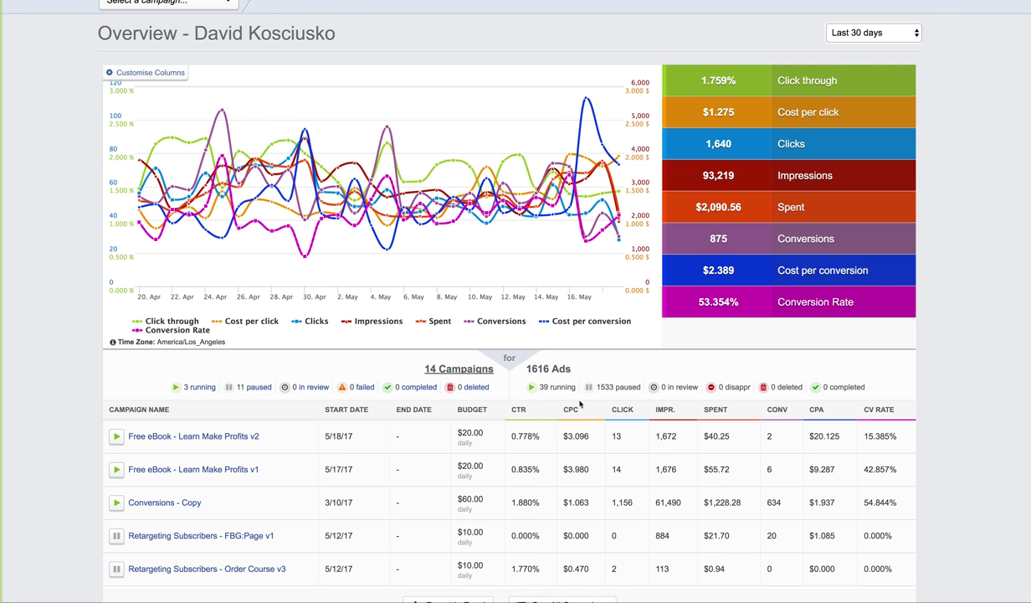
drag(539, 387, 574, 387)
double_click(604, 387)
Compare the conversions and clicks of the Free eBook - Learn Make Profits v1 and v2 campaigns, then review the full v2 row.
double_click(757, 458)
double_click(769, 436)
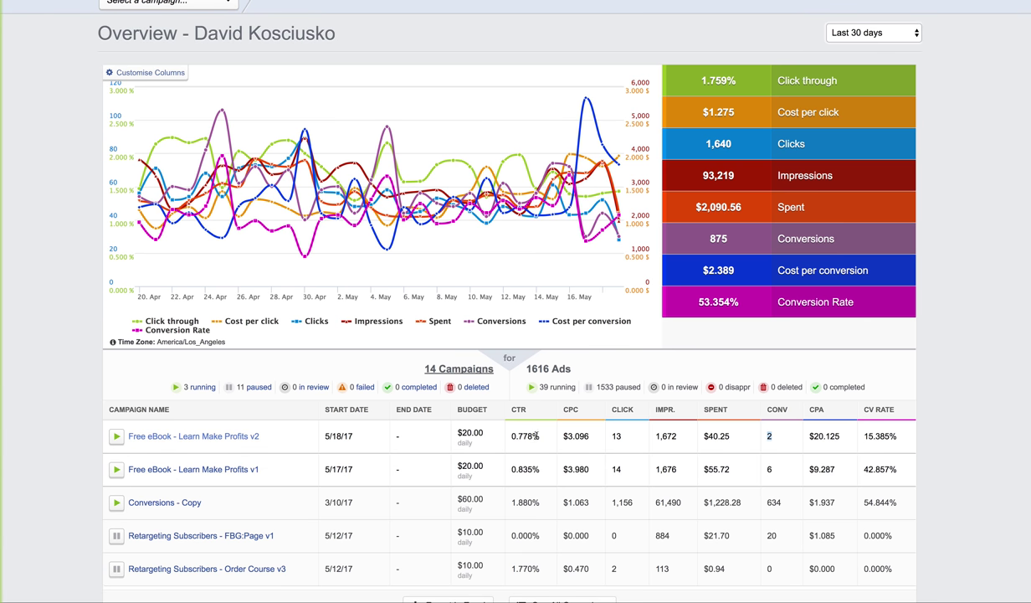
click(619, 437)
double_click(616, 469)
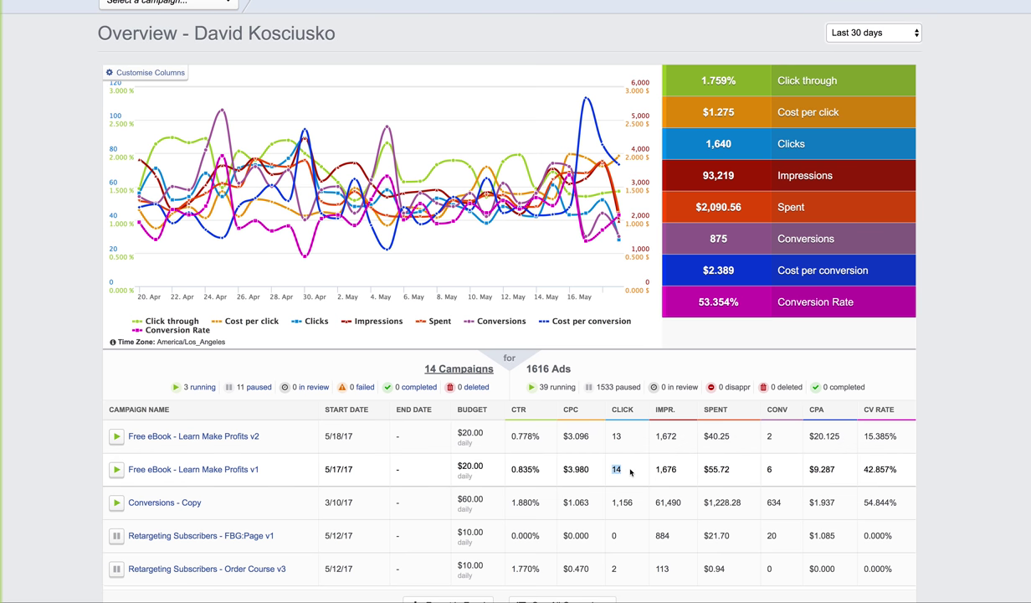
drag(841, 431, 292, 429)
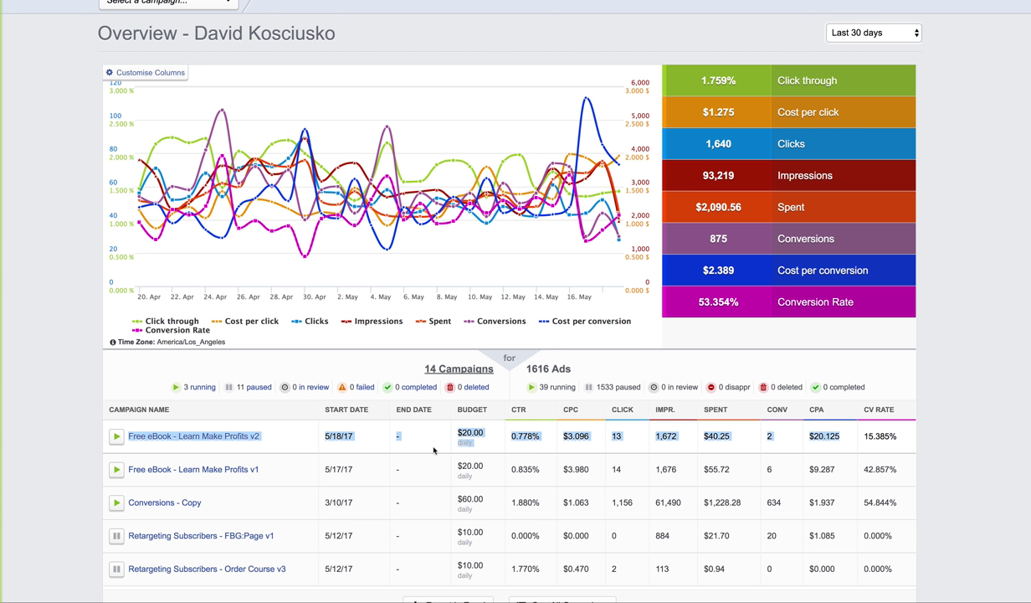
scroll(434, 451, down, 2)
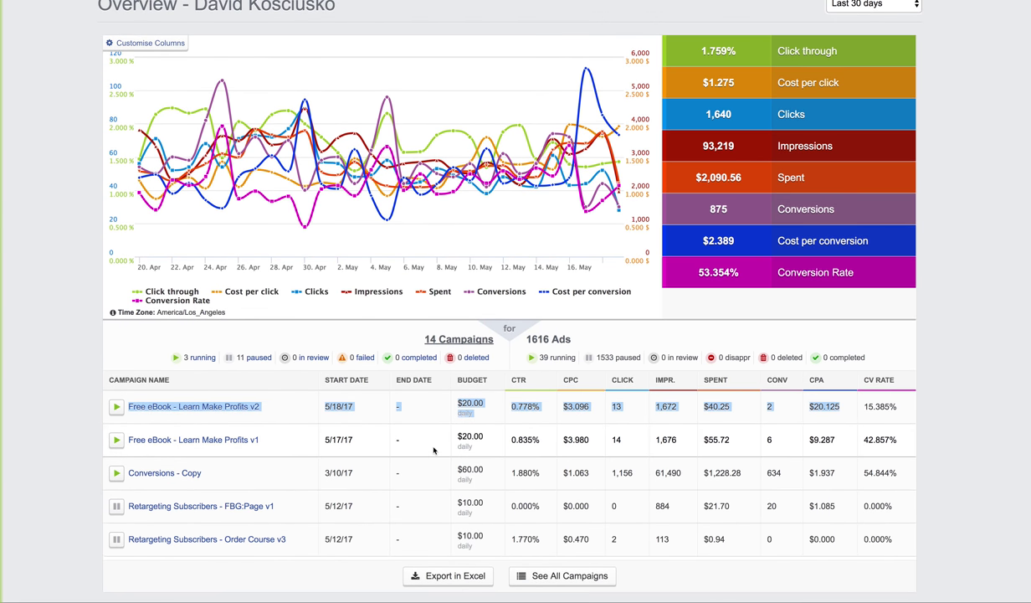